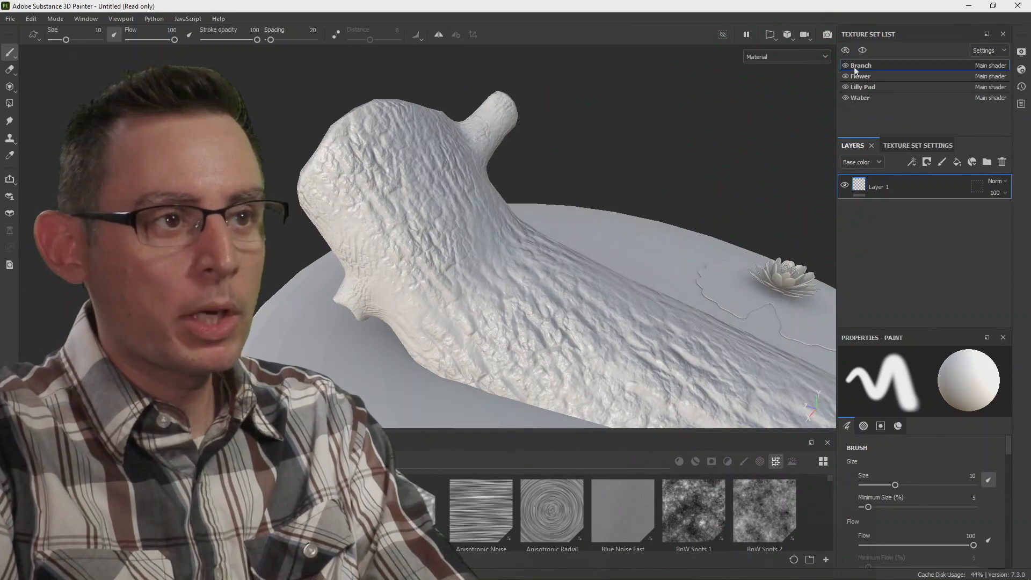
pyautogui.moveTo(626, 258)
pyautogui.keyDown('alt'); pyautogui.mouseDown()
pyautogui.moveTo(564, 299)
pyautogui.moveTo(463, 282)
pyautogui.moveTo(515, 350)
pyautogui.moveTo(607, 357)
pyautogui.moveTo(649, 310)
pyautogui.moveTo(626, 293)
pyautogui.mouseUp(); pyautogui.keyUp('alt')
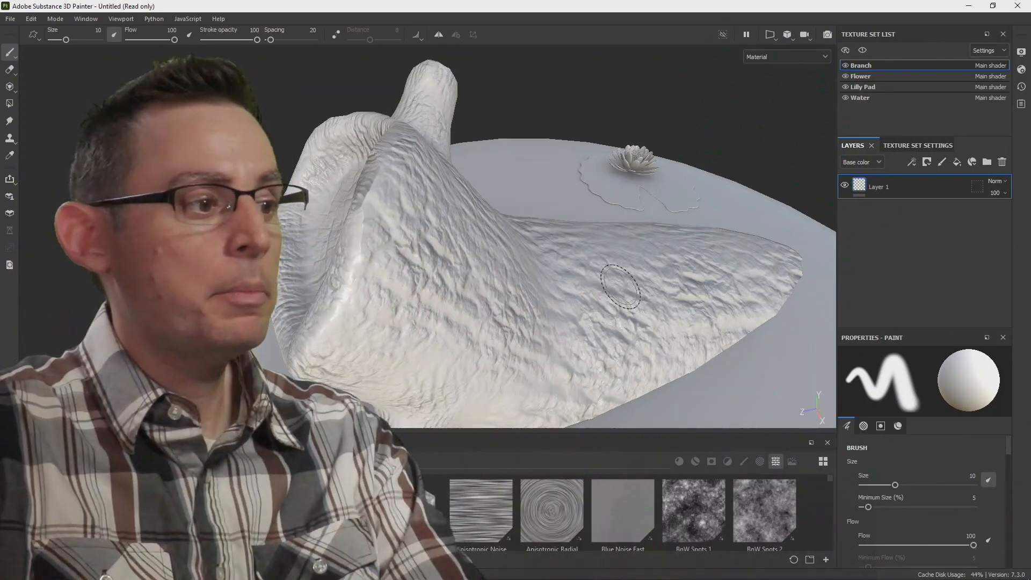
pyautogui.moveTo(621, 286)
pyautogui.keyDown('alt'); pyautogui.mouseDown()
pyautogui.moveTo(547, 340)
pyautogui.moveTo(501, 348)
pyautogui.moveTo(553, 330)
pyautogui.moveTo(552, 272)
pyautogui.moveTo(595, 331)
pyautogui.moveTo(506, 235)
pyautogui.moveTo(430, 356)
pyautogui.moveTo(612, 356)
pyautogui.moveTo(541, 294)
pyautogui.mouseUp(); pyautogui.keyUp('alt')
pyautogui.moveTo(695, 337)
pyautogui.keyDown('alt'); pyautogui.mouseDown()
pyautogui.moveTo(604, 313)
pyautogui.moveTo(590, 379)
pyautogui.moveTo(532, 295)
pyautogui.moveTo(548, 322)
pyautogui.mouseUp(); pyautogui.keyUp('alt')
pyautogui.scroll(5, 581, 303)
pyautogui.keyDown('alt'); pyautogui.moveTo(605, 285); pyautogui.dragTo(587, 268); pyautogui.keyUp('alt')
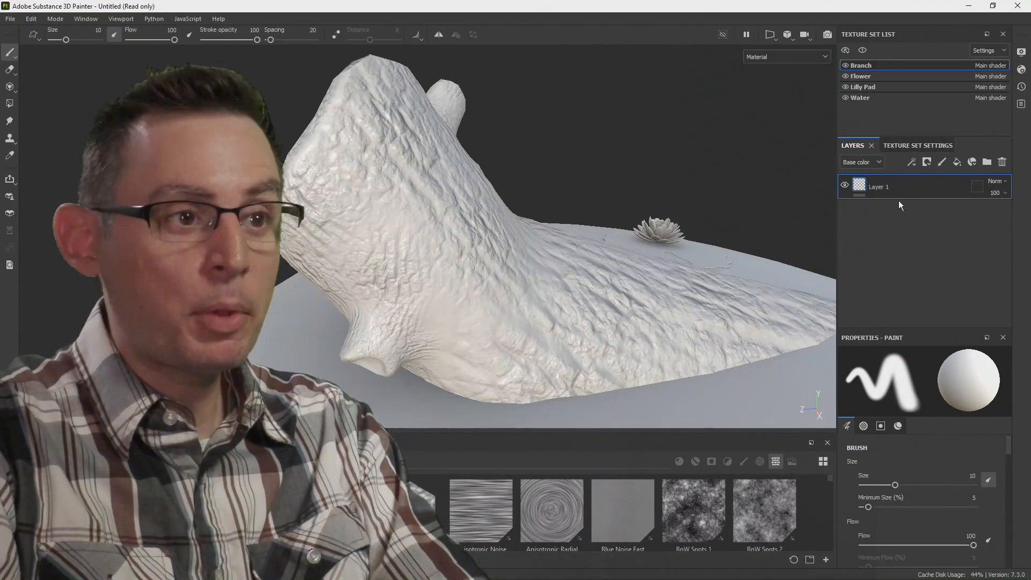
# Add a fill layer to the Branch texture set and turn off its metal, height and normal channels.
pyautogui.click(957, 163)
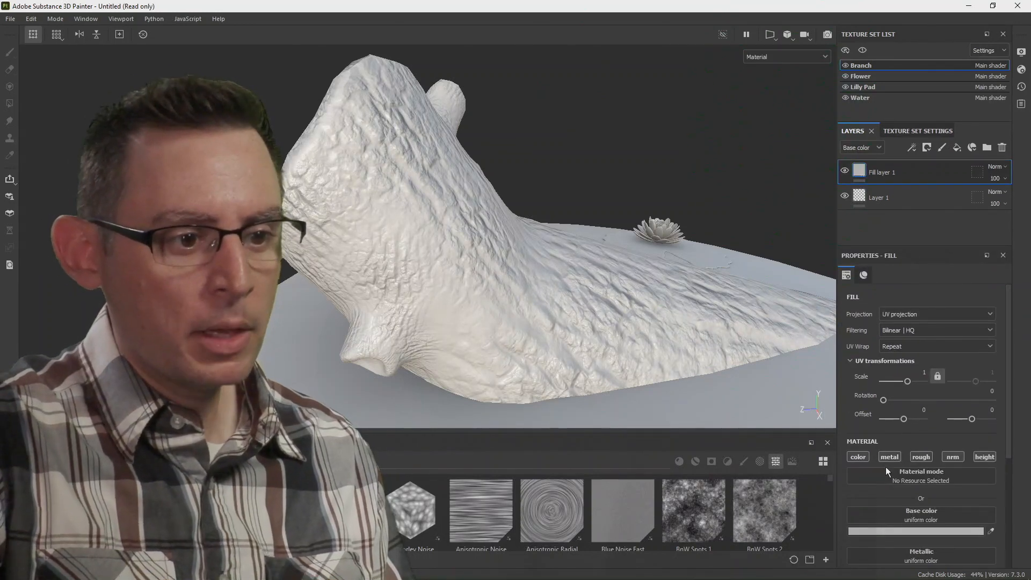
pyautogui.scroll(-3, 886, 468)
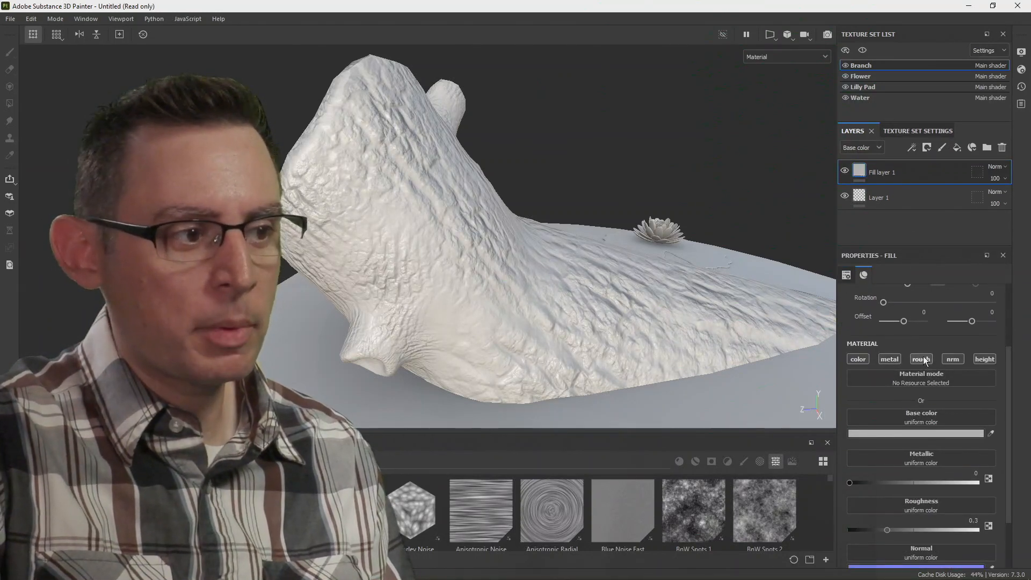
pyautogui.click(923, 360)
pyautogui.click(920, 361)
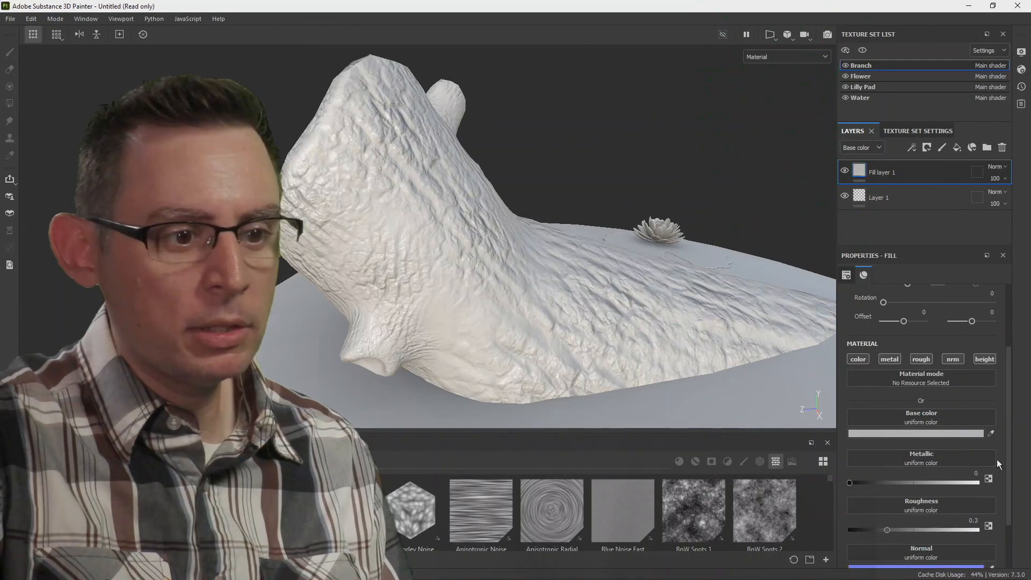
pyautogui.scroll(-1, 1006, 432)
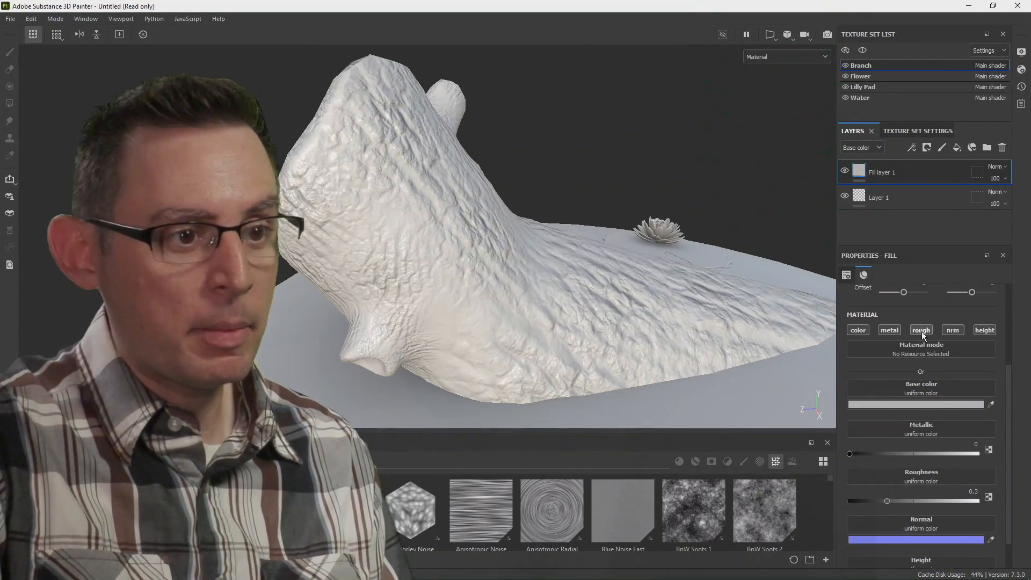
pyautogui.click(890, 331)
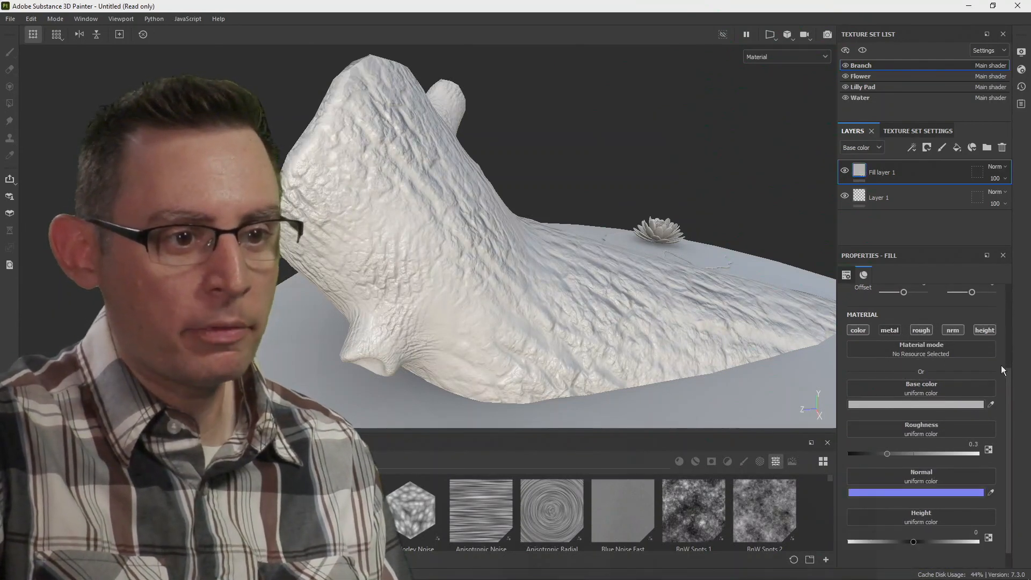
pyautogui.click(985, 330)
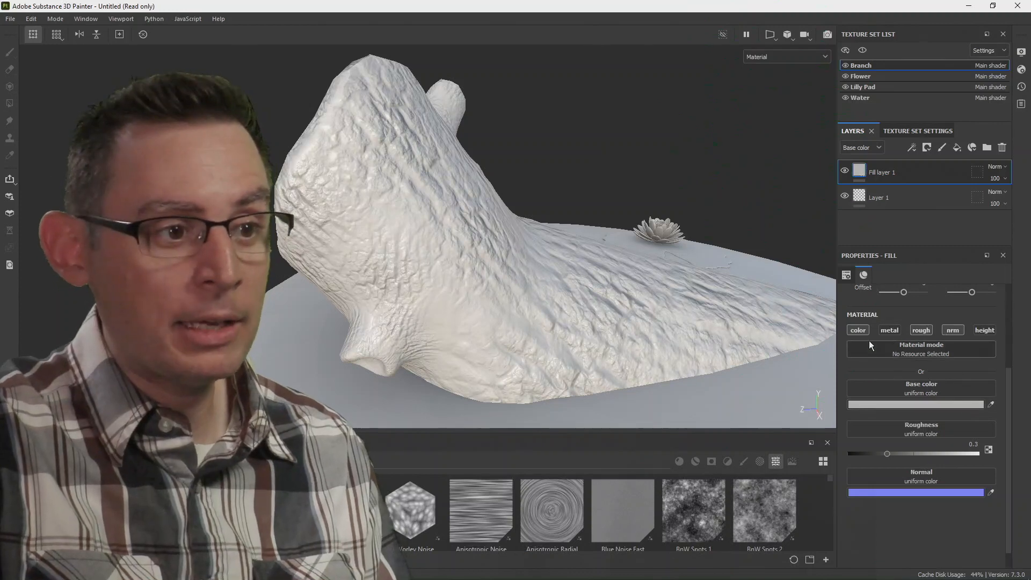
pyautogui.click(953, 330)
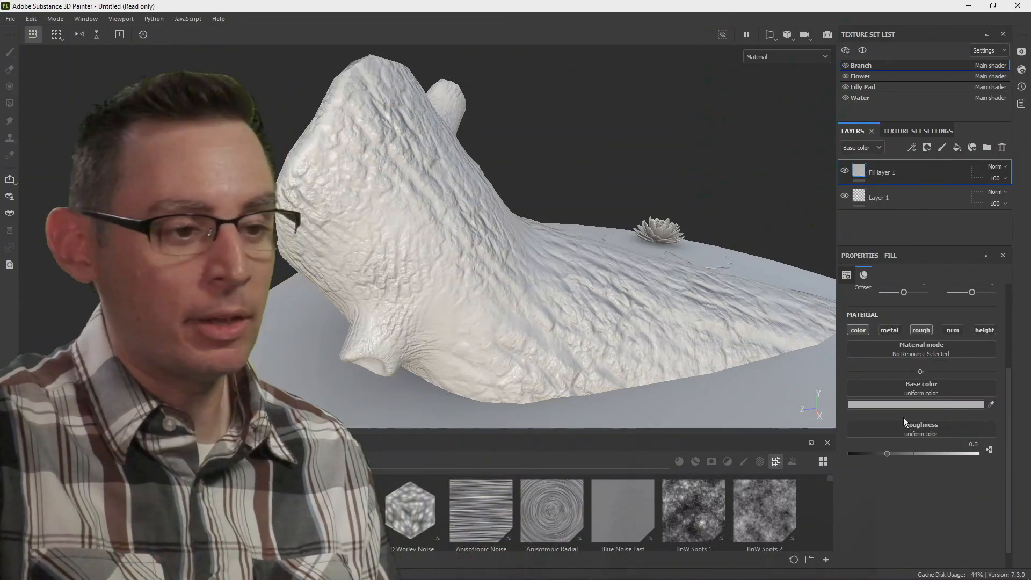
# Set the fill layer's base color to a warm tan, about hex 937C60.
pyautogui.click(913, 403)
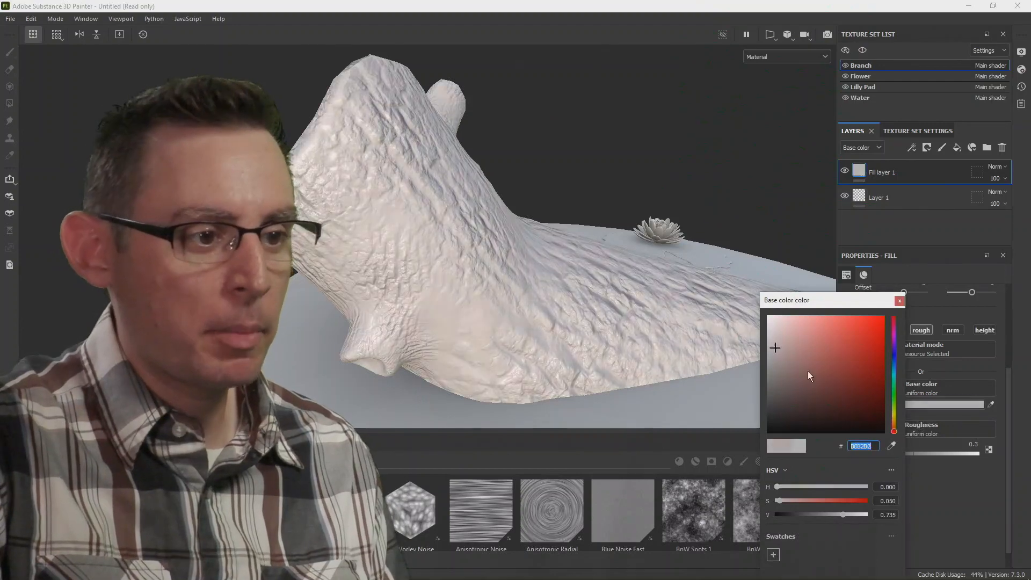
pyautogui.click(818, 384)
pyautogui.moveTo(893, 431); pyautogui.dragTo(894, 421)
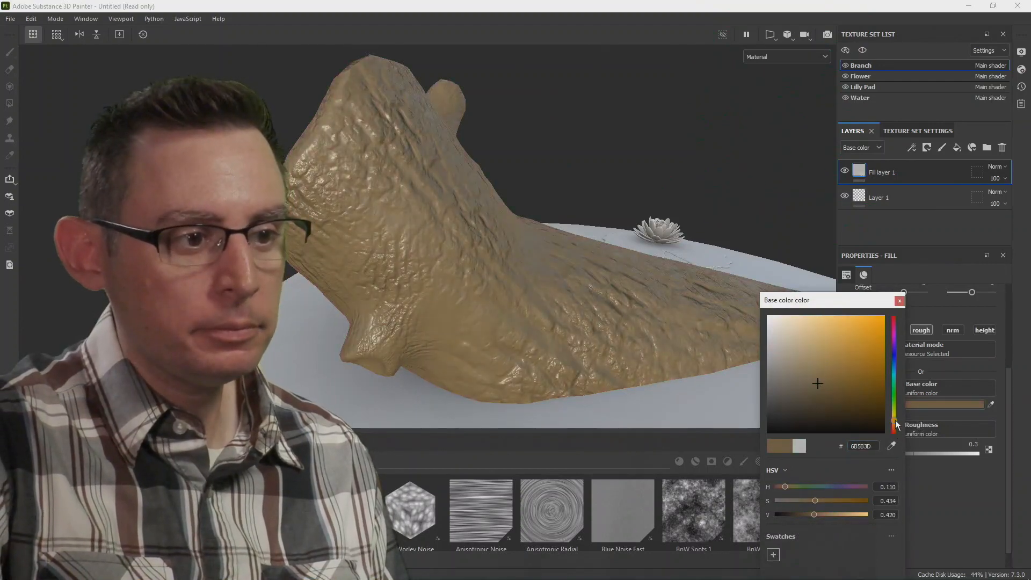
pyautogui.click(802, 372)
pyautogui.moveTo(802, 374); pyautogui.dragTo(800, 371)
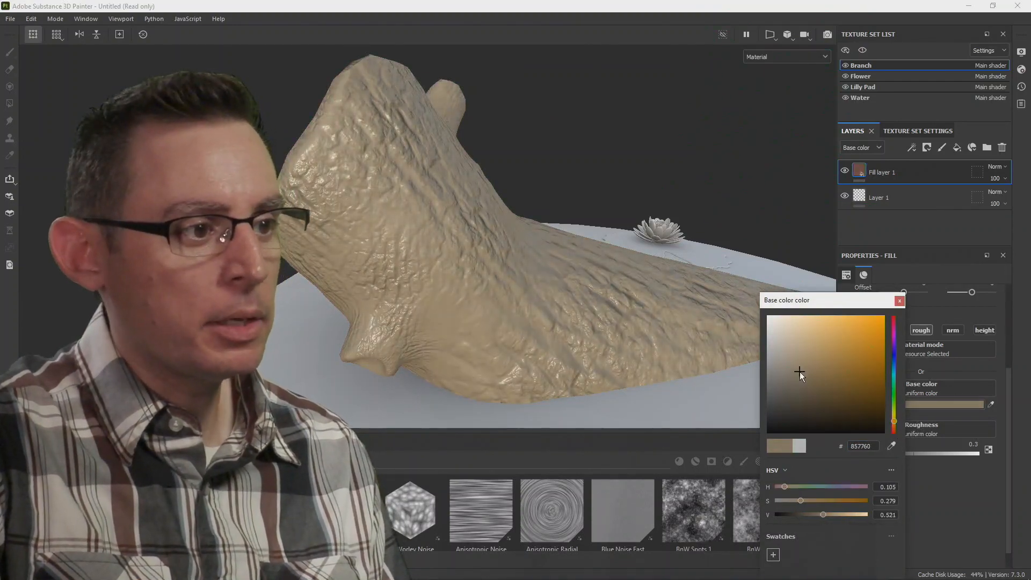
pyautogui.click(645, 253)
pyautogui.moveTo(645, 253)
pyautogui.keyDown('alt'); pyautogui.mouseDown()
pyautogui.moveTo(732, 232)
pyautogui.moveTo(698, 211)
pyautogui.mouseUp(); pyautogui.keyUp('alt')
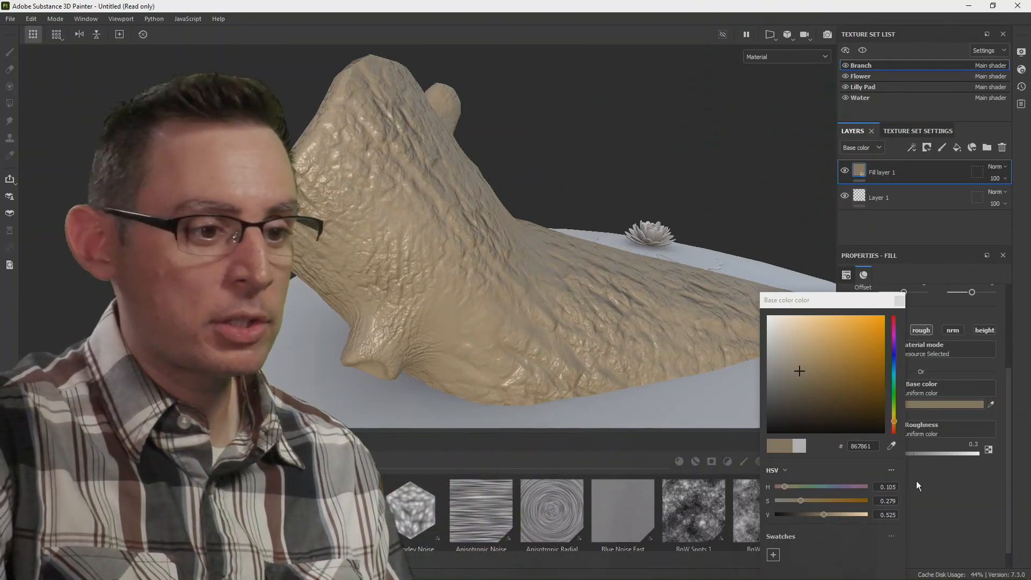
pyautogui.click(681, 232)
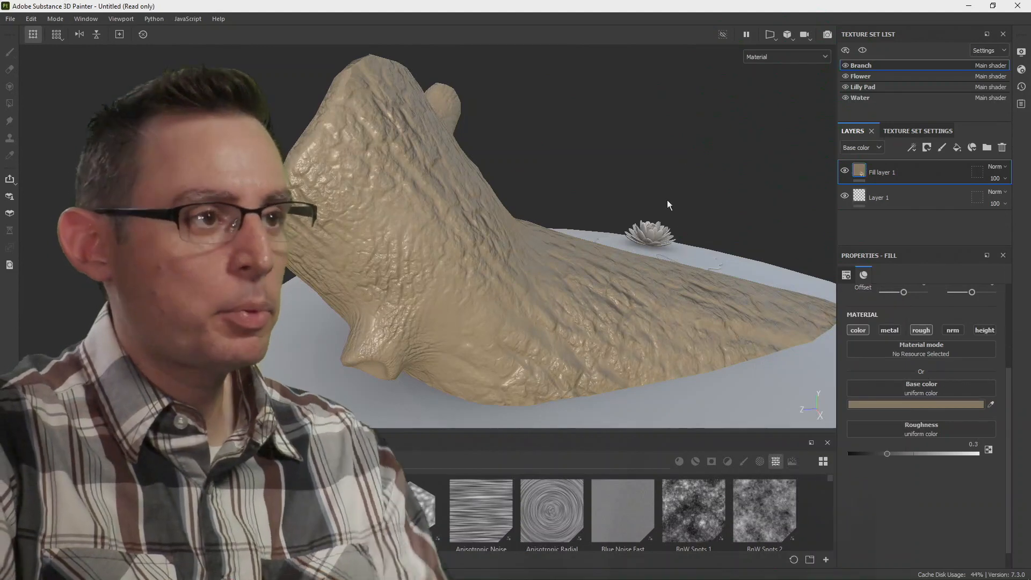
pyautogui.keyDown('alt'); pyautogui.moveTo(643, 272); pyautogui.dragTo(642, 295); pyautogui.keyUp('alt')
pyautogui.click(895, 405)
pyautogui.moveTo(798, 514); pyautogui.dragTo(757, 485)
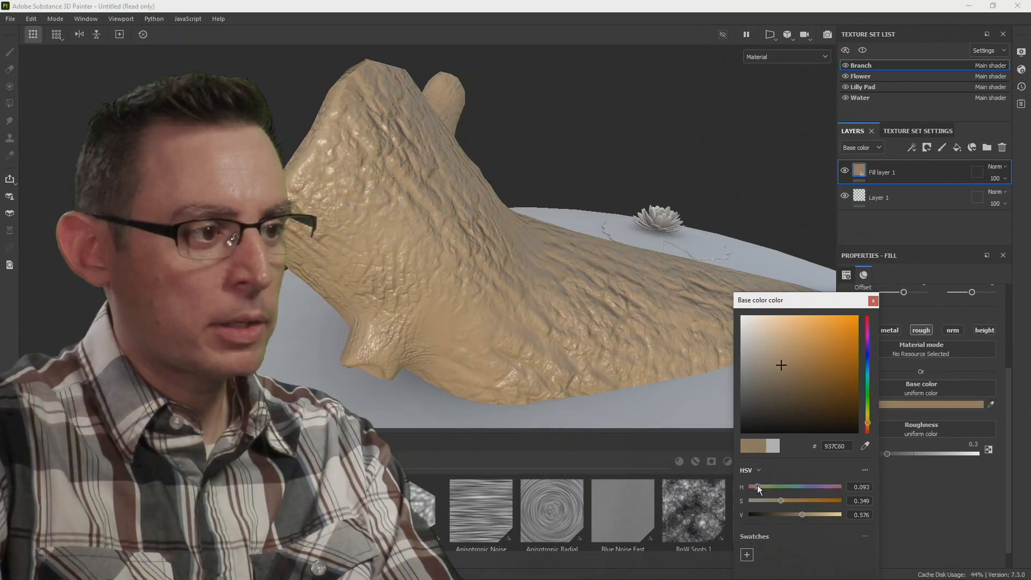
pyautogui.click(874, 301)
pyautogui.moveTo(618, 279)
pyautogui.keyDown('alt'); pyautogui.mouseDown()
pyautogui.moveTo(701, 284)
pyautogui.moveTo(615, 289)
pyautogui.mouseUp(); pyautogui.keyUp('alt')
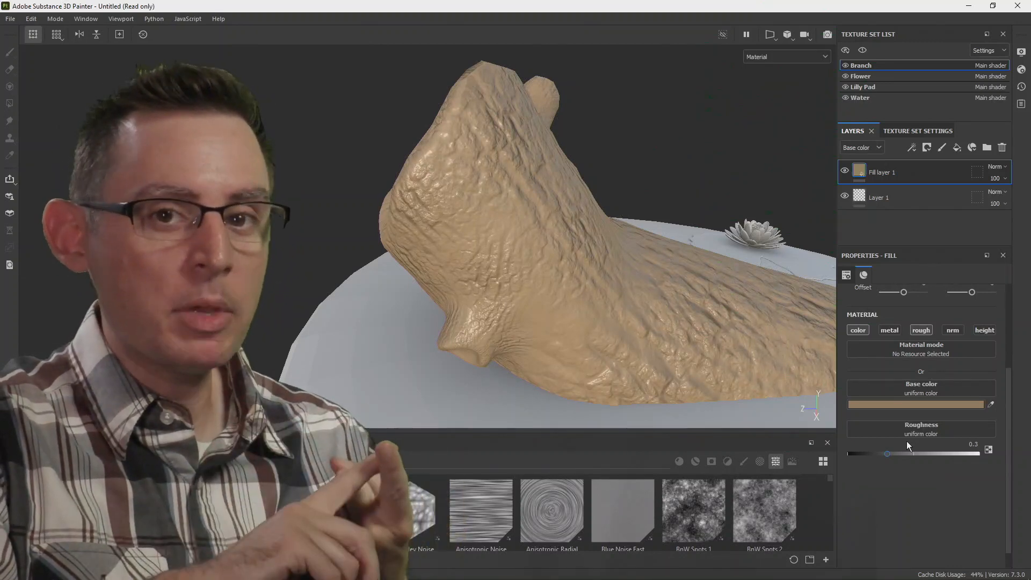
# Add a second fill layer with a bright red base color and turn off its normal and height channels.
pyautogui.click(912, 146)
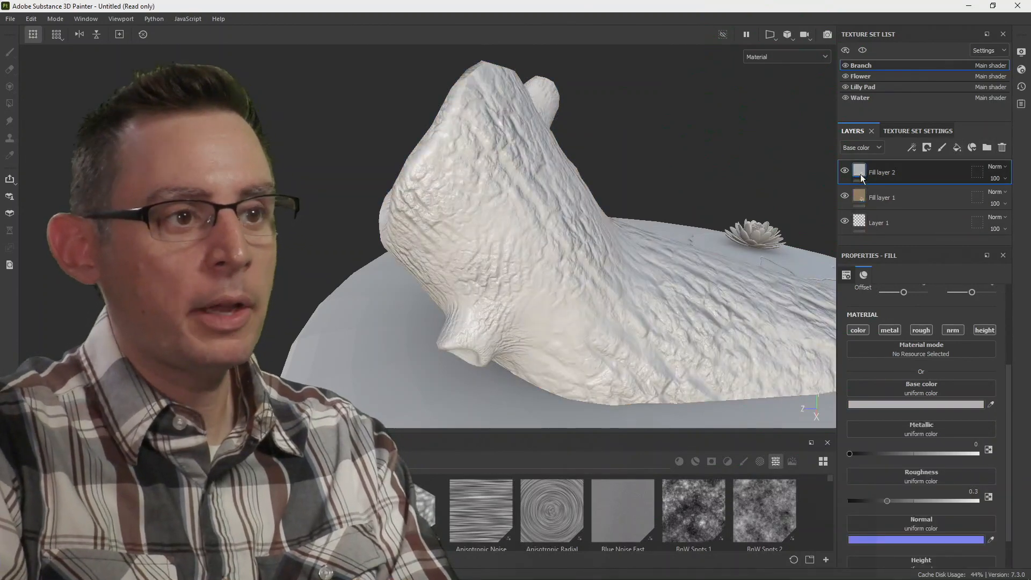
pyautogui.keyDown('alt'); pyautogui.moveTo(815, 221); pyautogui.dragTo(679, 295); pyautogui.keyUp('alt')
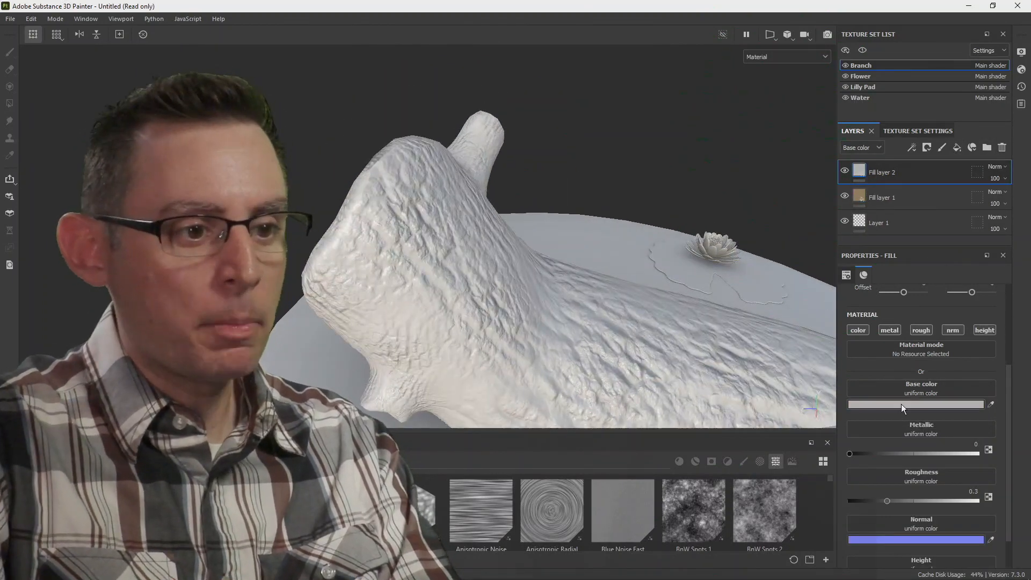
pyautogui.click(902, 403)
pyautogui.moveTo(863, 333); pyautogui.dragTo(901, 305)
pyautogui.click(891, 301)
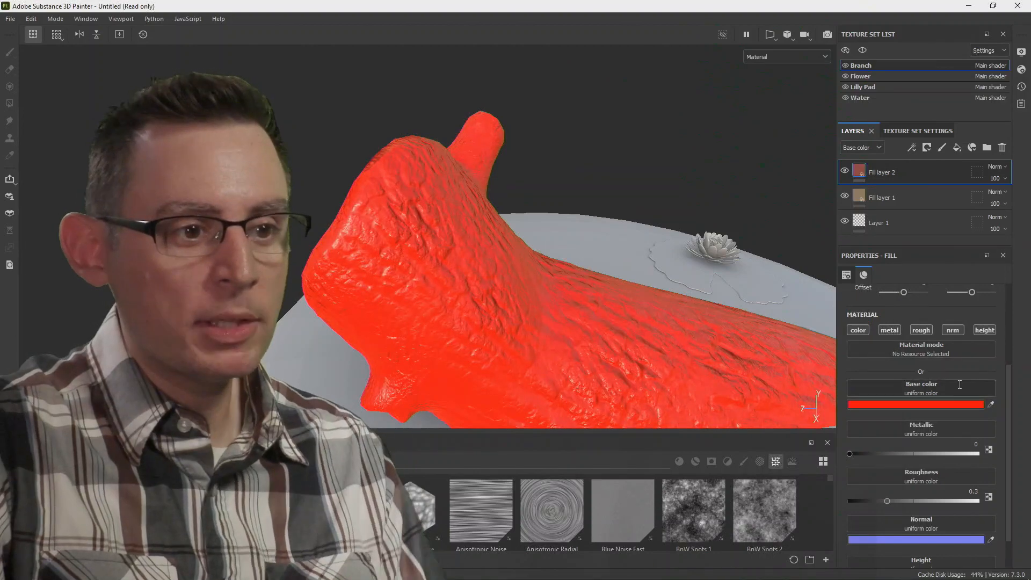
pyautogui.click(953, 330)
pyautogui.click(985, 330)
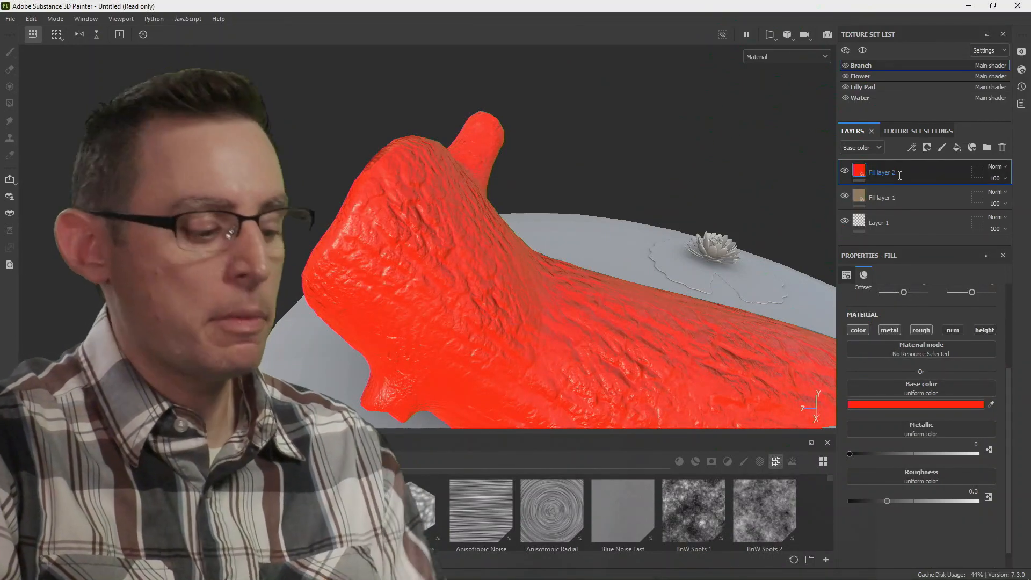
# Add a black mask to the red fill layer.
pyautogui.press('super')
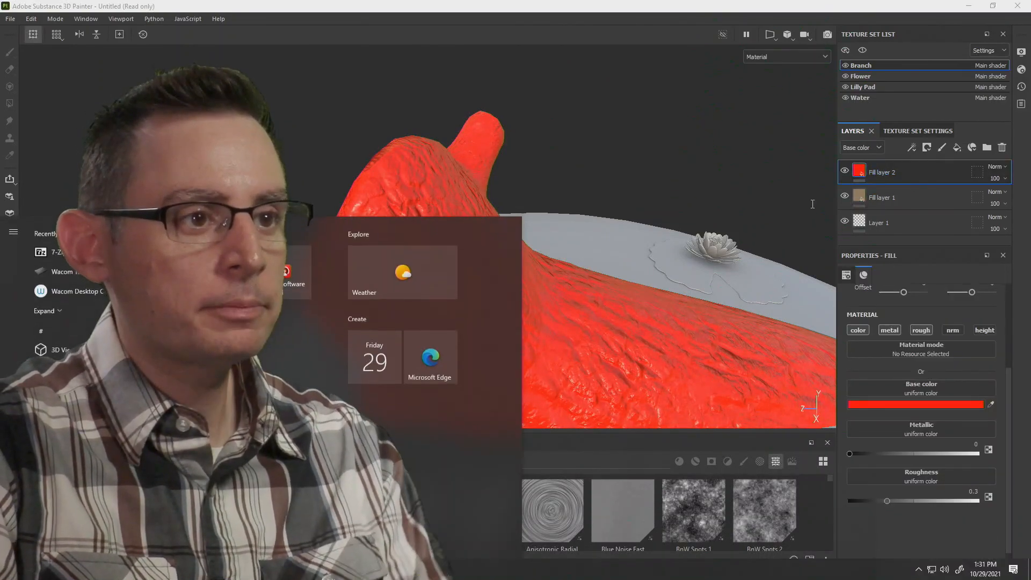
pyautogui.click(813, 204)
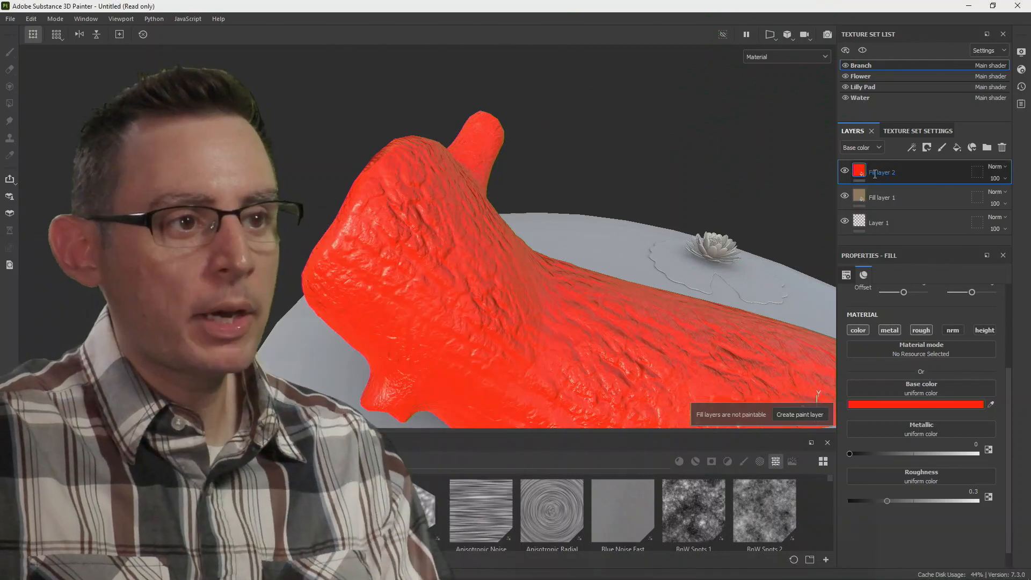
pyautogui.rightClick(879, 169)
pyautogui.click(913, 20)
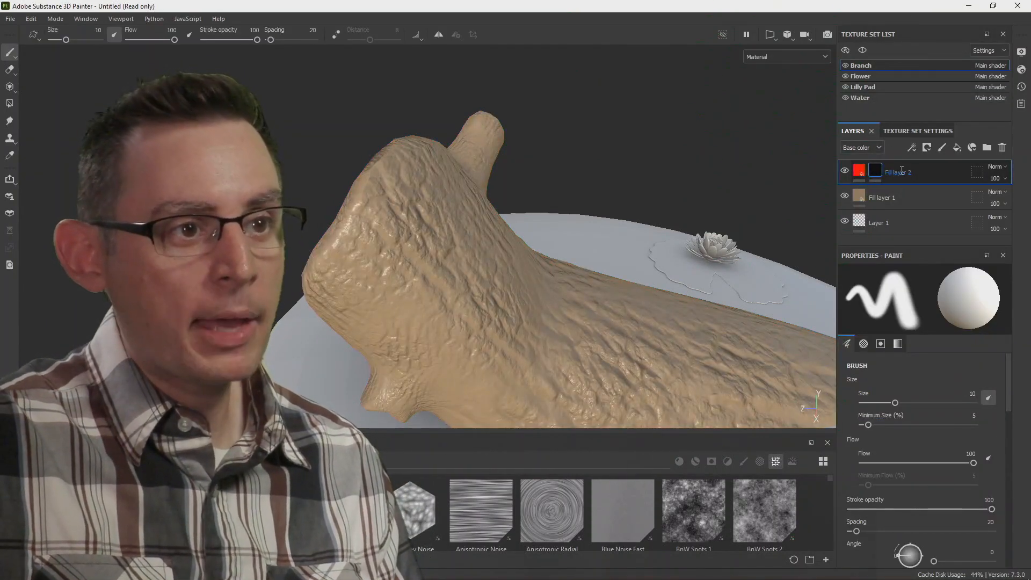
pyautogui.click(912, 150)
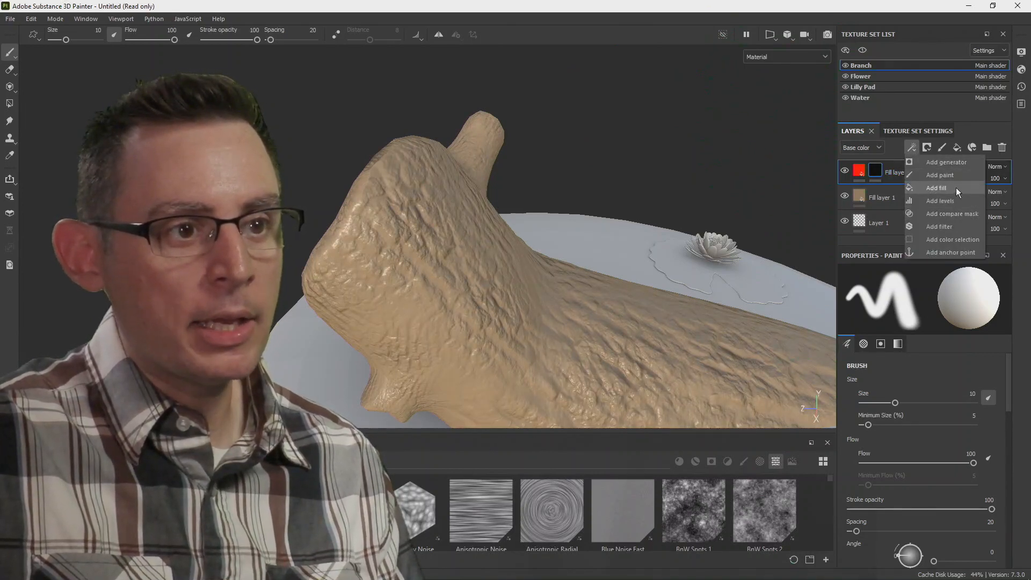
pyautogui.click(949, 226)
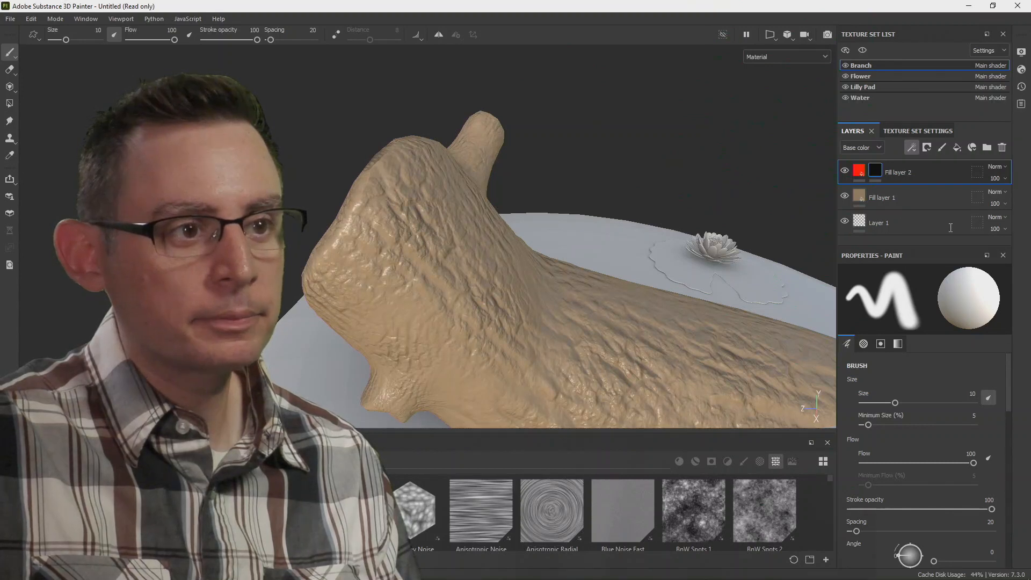
pyautogui.click(904, 295)
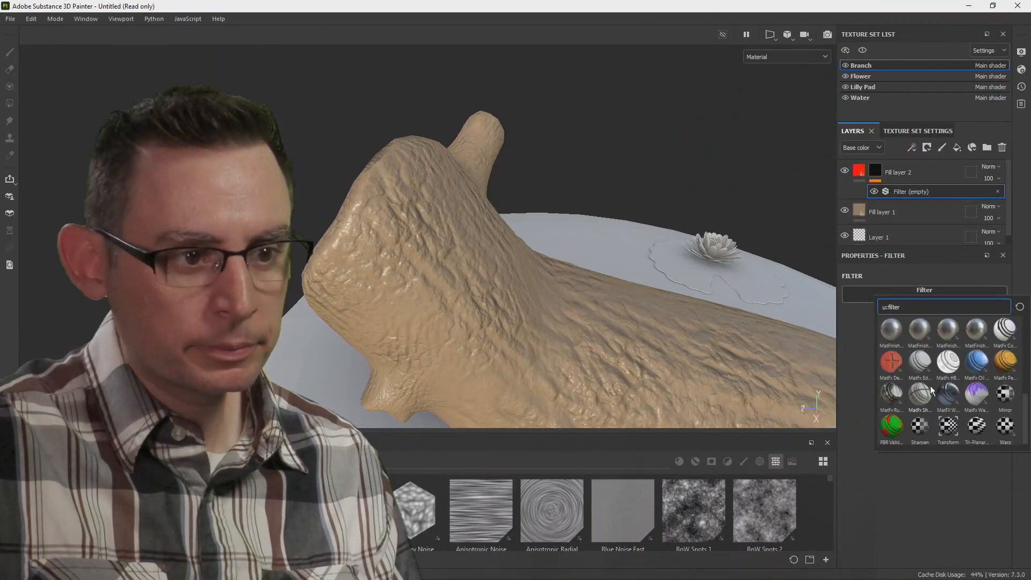
pyautogui.scroll(5, 929, 384)
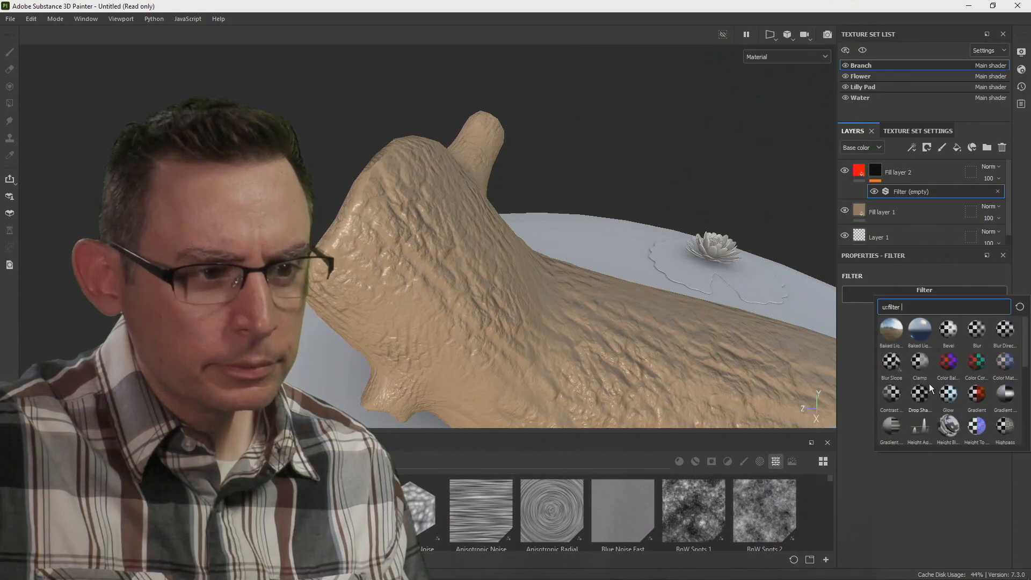
pyautogui.click(862, 365)
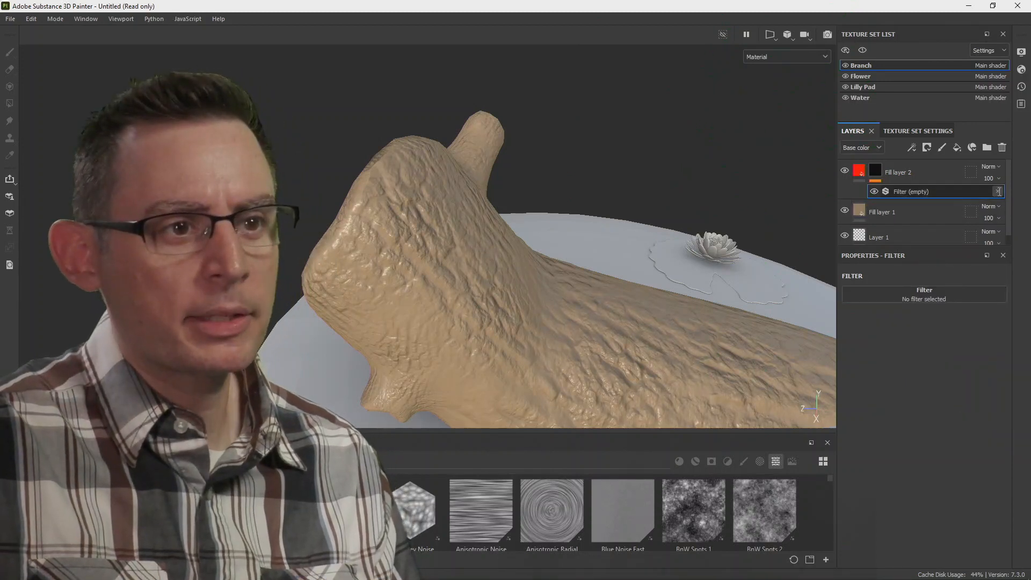
pyautogui.click(997, 191)
# Add a Mask Editor generator to the red fill layer's black mask.
pyautogui.click(912, 148)
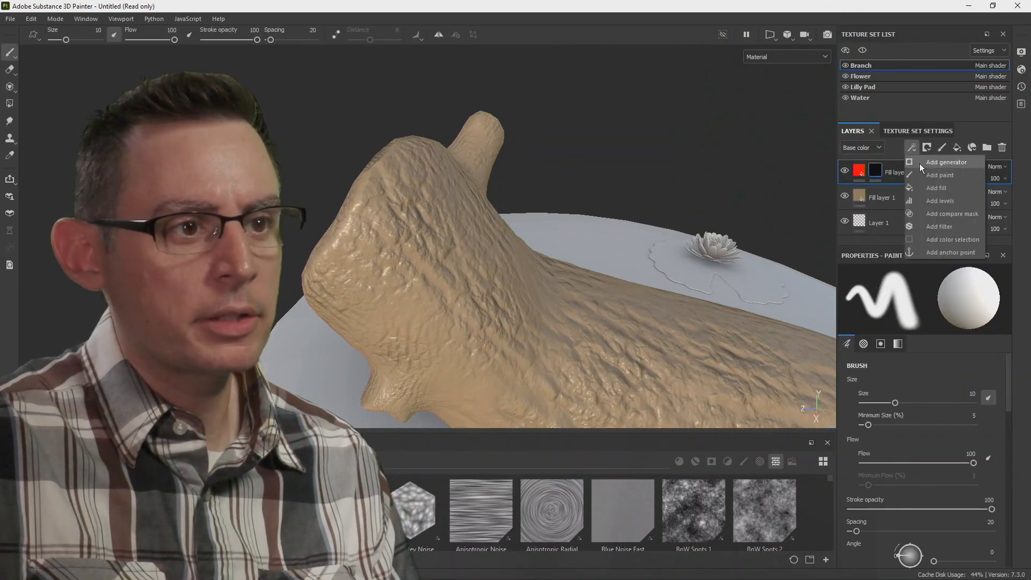
pyautogui.click(919, 162)
pyautogui.click(919, 294)
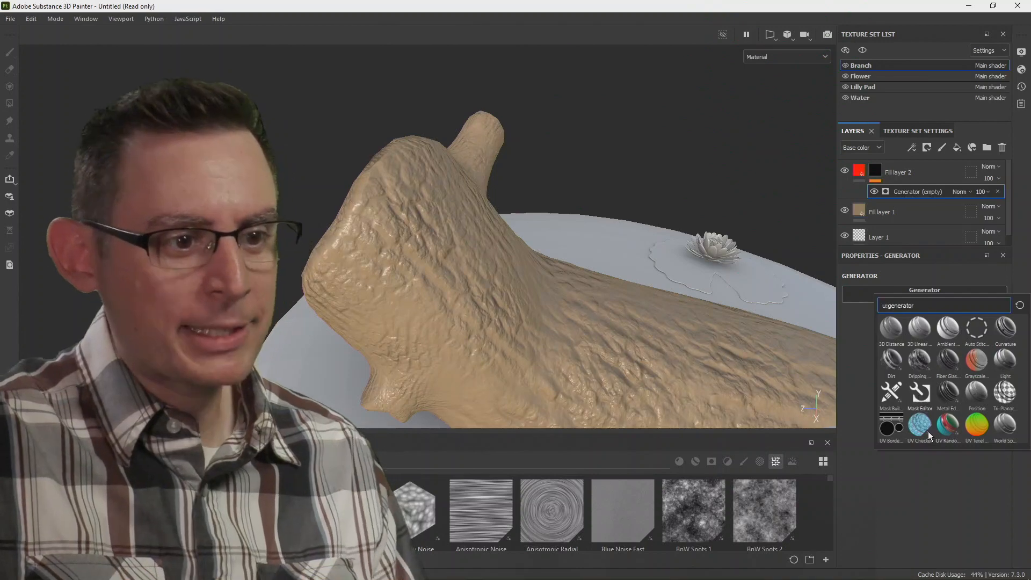
pyautogui.click(920, 396)
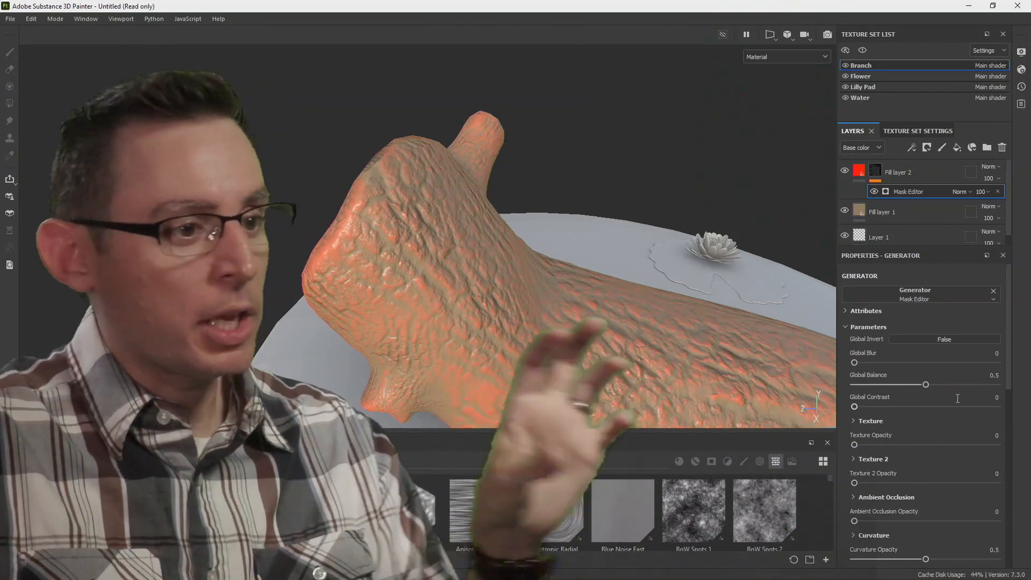
# Set the Mask Editor's Curvature Opacity to 1.
pyautogui.moveTo(1005, 355); pyautogui.dragTo(1004, 396)
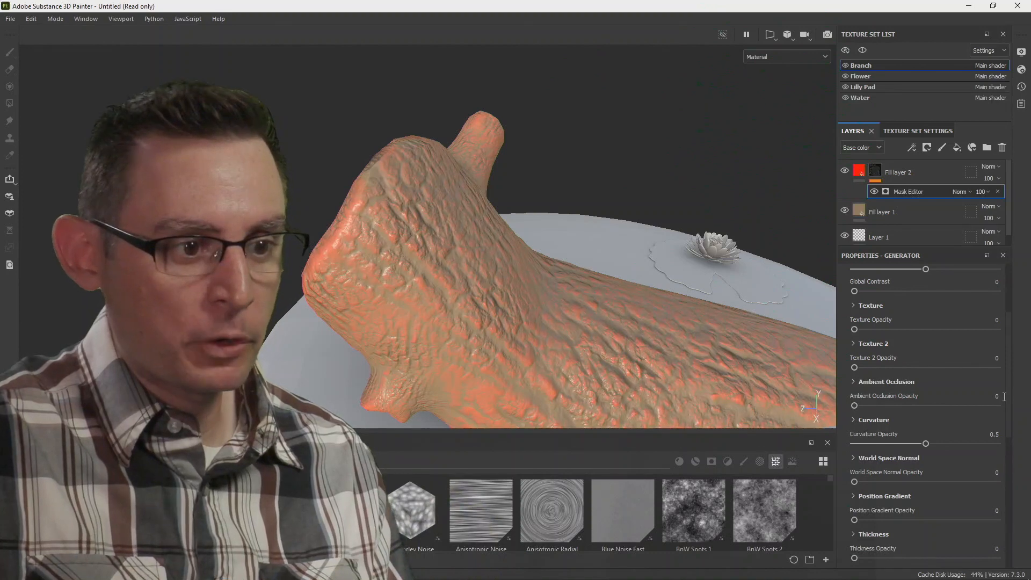
pyautogui.moveTo(926, 443); pyautogui.dragTo(1019, 438)
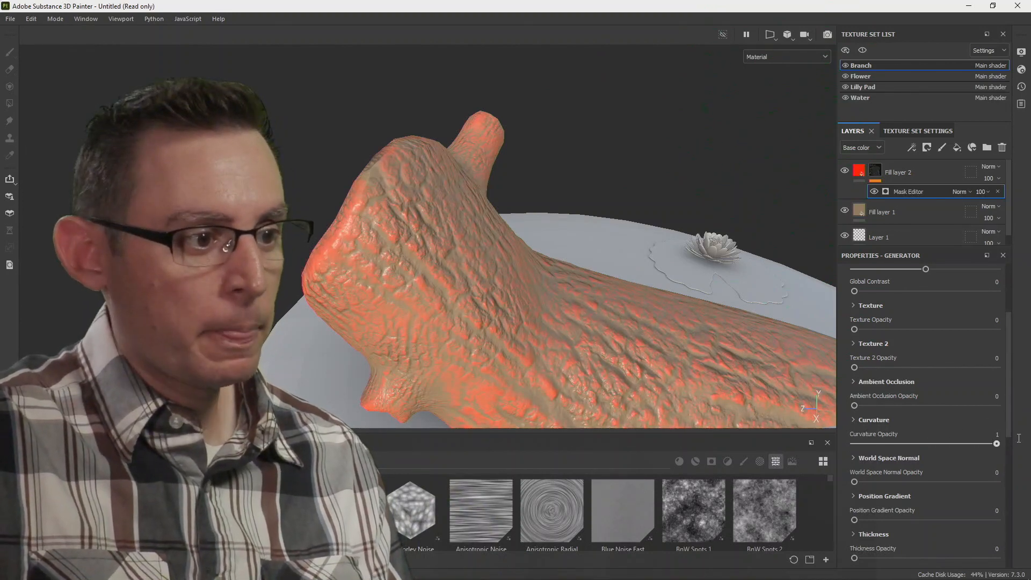
pyautogui.moveTo(931, 440); pyautogui.dragTo(1014, 444)
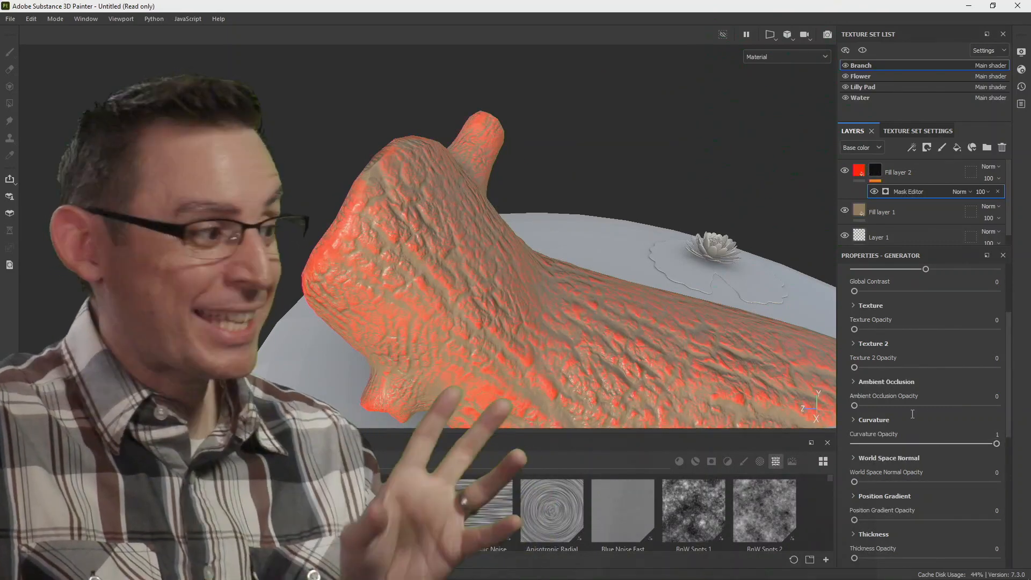
pyautogui.moveTo(628, 316)
pyautogui.keyDown('alt'); pyautogui.mouseDown()
pyautogui.moveTo(732, 297)
pyautogui.moveTo(804, 314)
pyautogui.moveTo(623, 311)
pyautogui.moveTo(634, 322)
pyautogui.moveTo(618, 322)
pyautogui.mouseUp(); pyautogui.keyUp('alt')
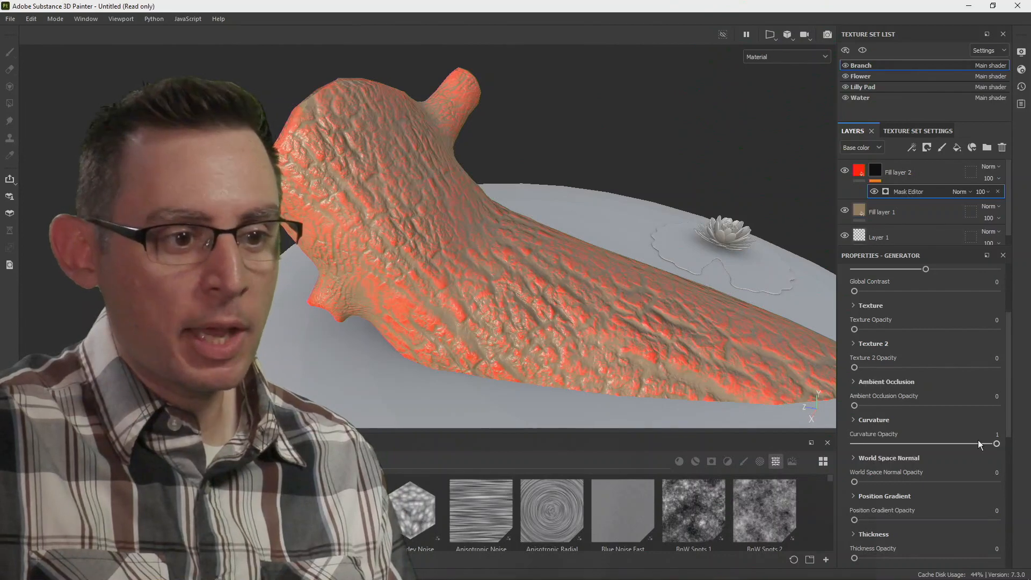
# Try an ambient occlusion mask by setting the Mask Editor's Curvature Opacity to 0 and Ambient Occlusion Opacity to 1.
pyautogui.moveTo(931, 444); pyautogui.dragTo(816, 443)
pyautogui.moveTo(854, 405); pyautogui.dragTo(1027, 407)
pyautogui.keyDown('alt'); pyautogui.moveTo(659, 310); pyautogui.dragTo(780, 372); pyautogui.keyUp('alt')
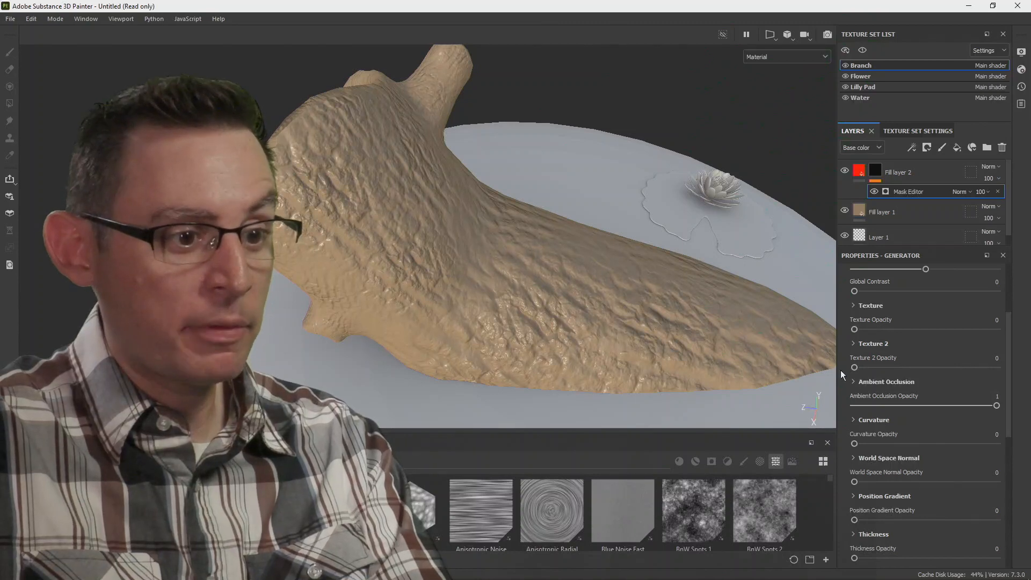
pyautogui.keyDown('alt'); pyautogui.moveTo(685, 325); pyautogui.dragTo(695, 356, button='middle'); pyautogui.keyUp('alt')
pyautogui.keyDown('alt'); pyautogui.moveTo(695, 355); pyautogui.dragTo(704, 305); pyautogui.keyUp('alt')
# Set the Mask Editor's Ambient Occlusion Opacity back to 0 and its Curvature Opacity to 1.
pyautogui.moveTo(902, 406); pyautogui.dragTo(849, 408)
pyautogui.moveTo(963, 437); pyautogui.dragTo(1013, 439)
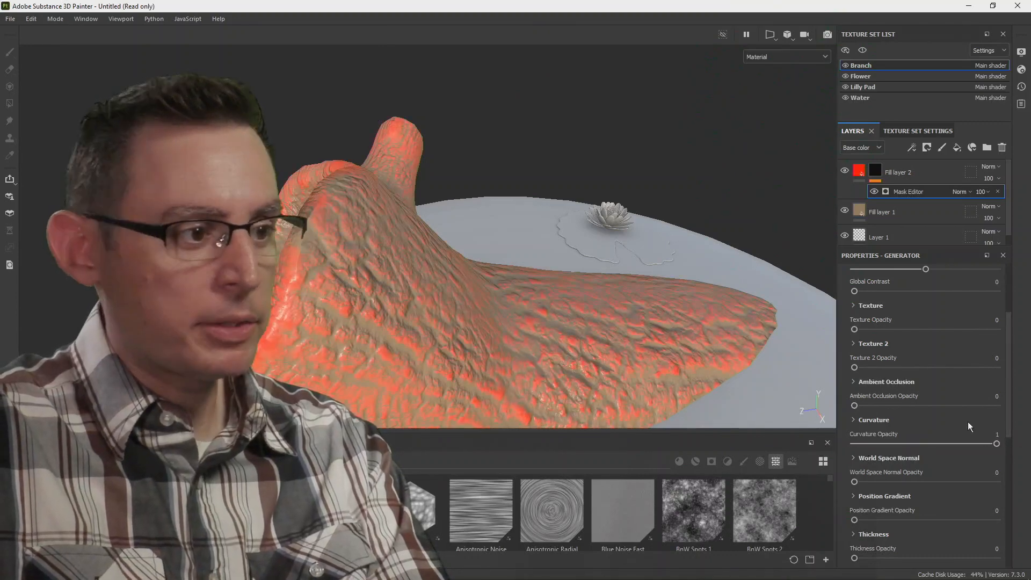
pyautogui.keyDown('alt'); pyautogui.moveTo(732, 350); pyautogui.dragTo(701, 329); pyautogui.keyUp('alt')
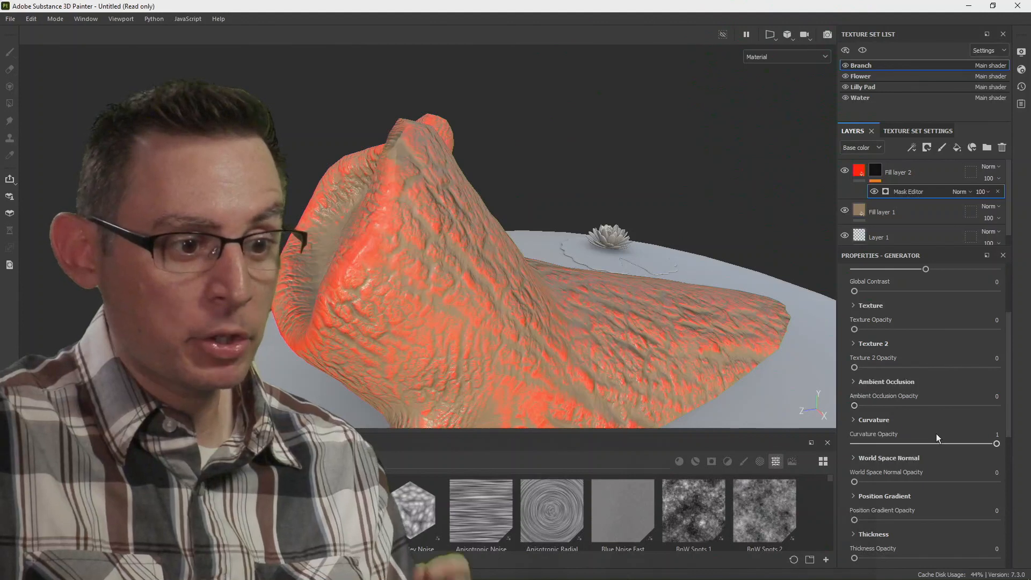
# Set the Mask Editor's Global Invert to True and try a lower Curvature Opacity on the inverted mask.
pyautogui.moveTo(1007, 375); pyautogui.dragTo(1003, 311)
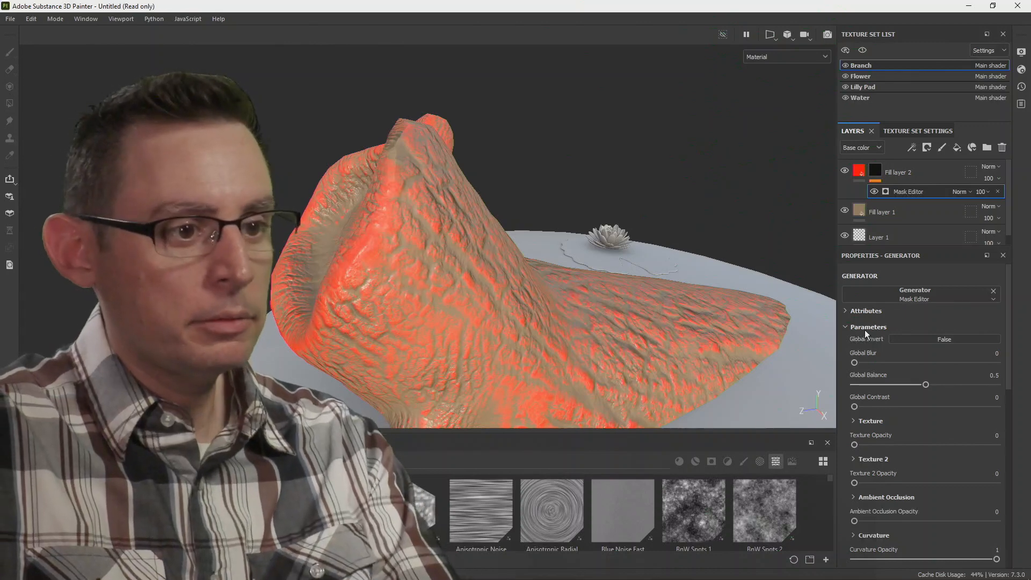
pyautogui.click(929, 342)
pyautogui.keyDown('alt'); pyautogui.moveTo(772, 327); pyautogui.dragTo(686, 336); pyautogui.keyUp('alt')
pyautogui.scroll(-3, 1004, 393)
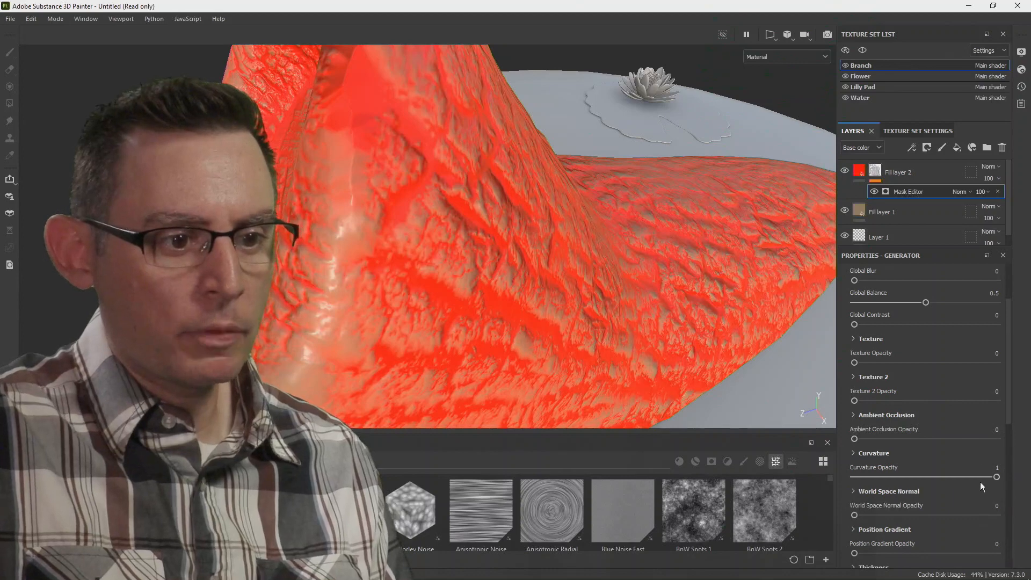
pyautogui.moveTo(997, 477); pyautogui.dragTo(905, 480)
pyautogui.hotkey('ctrl', 'z')
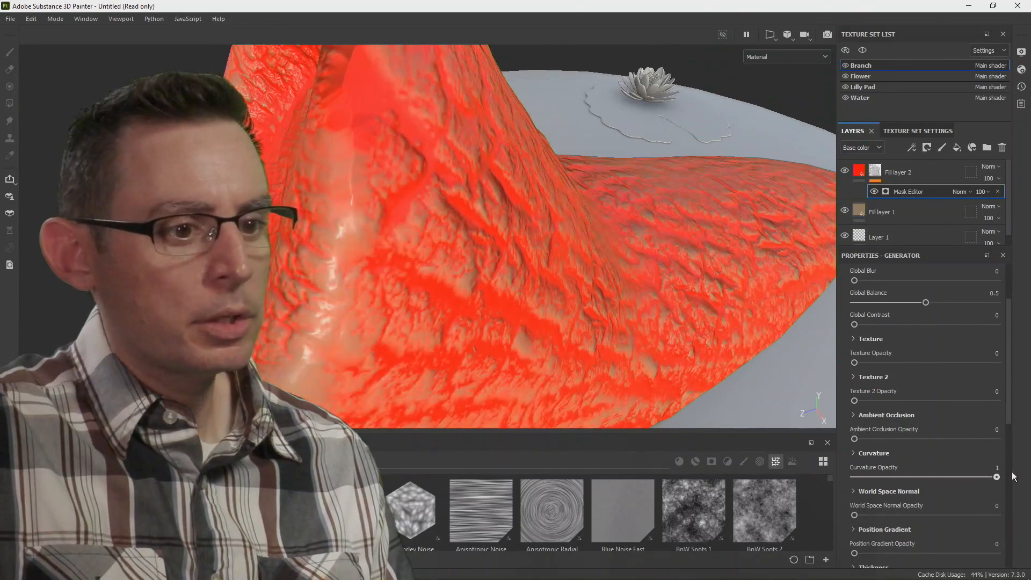
# Set Global Invert to False and try inverting only the Mask Editor's Curvature by setting its Invert to True.
pyautogui.click(859, 454)
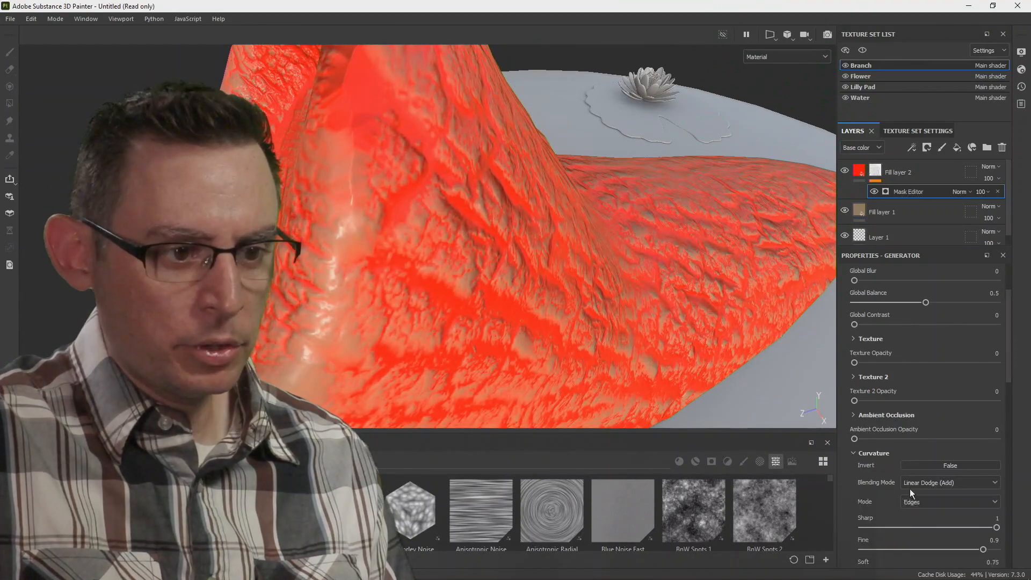
pyautogui.scroll(3, 900, 371)
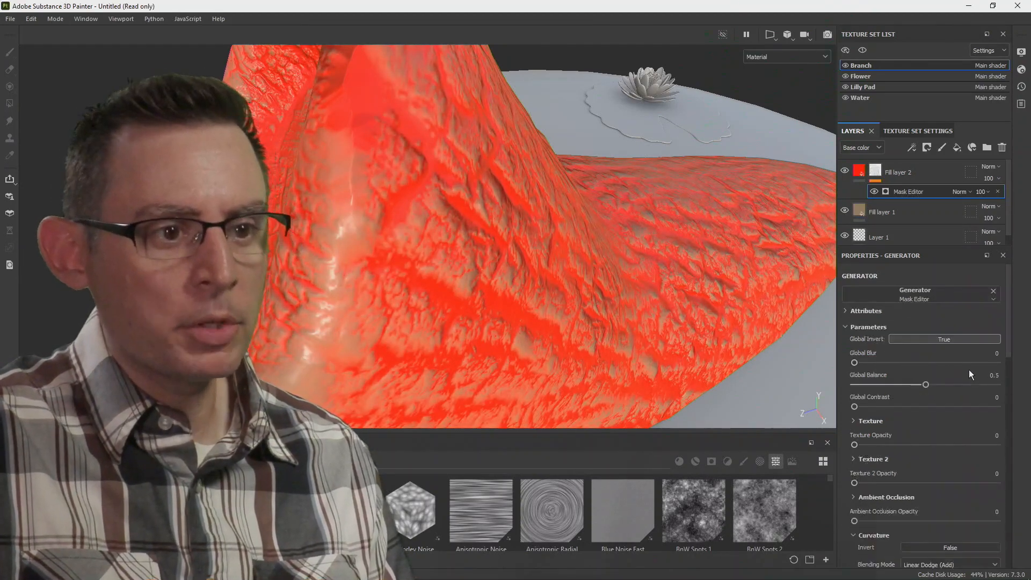
pyautogui.click(932, 338)
pyautogui.moveTo(1009, 330); pyautogui.dragTo(1012, 408)
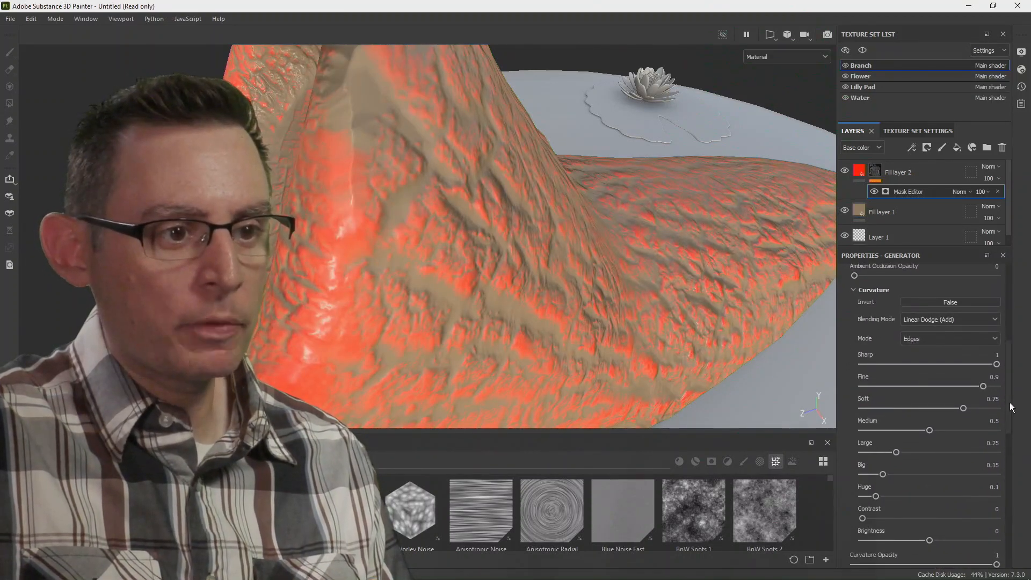
pyautogui.click(948, 302)
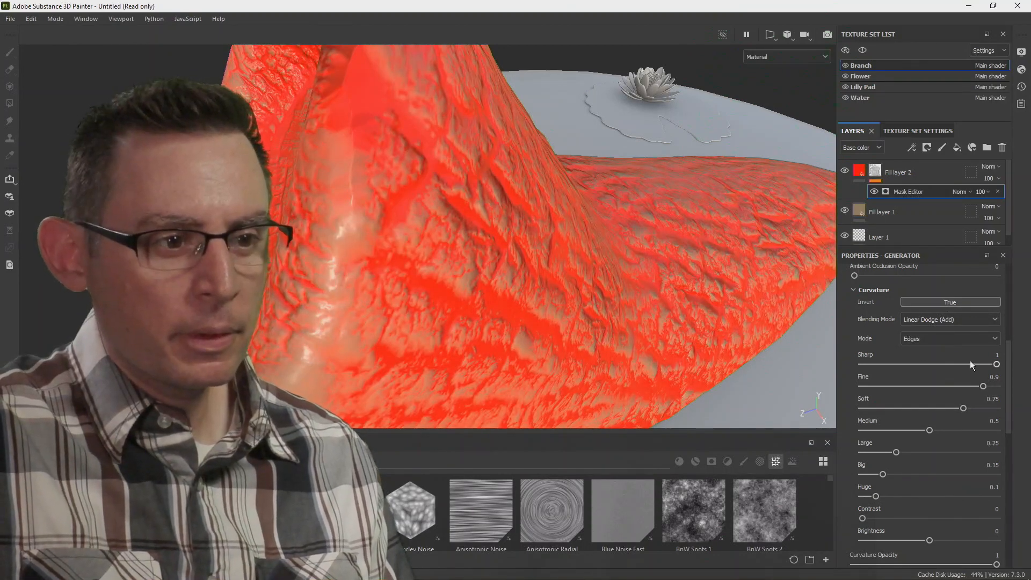
# Set the Mask Editor's Curvature Mode to Cavities and its Curvature Invert to False.
pyautogui.moveTo(1007, 406)
pyautogui.mouseDown()
pyautogui.moveTo(1009, 432)
pyautogui.moveTo(1009, 413)
pyautogui.mouseUp()
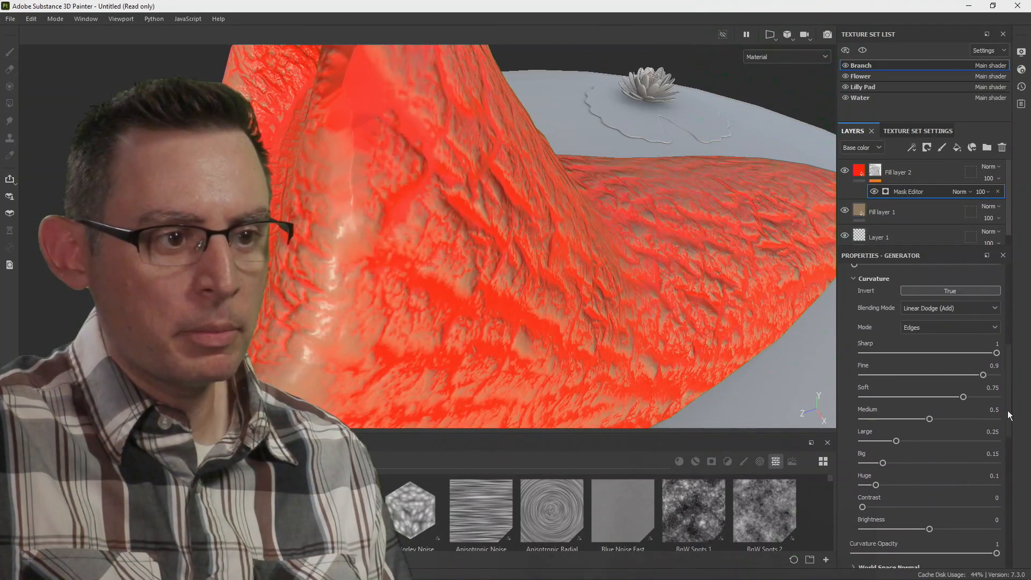
pyautogui.click(941, 328)
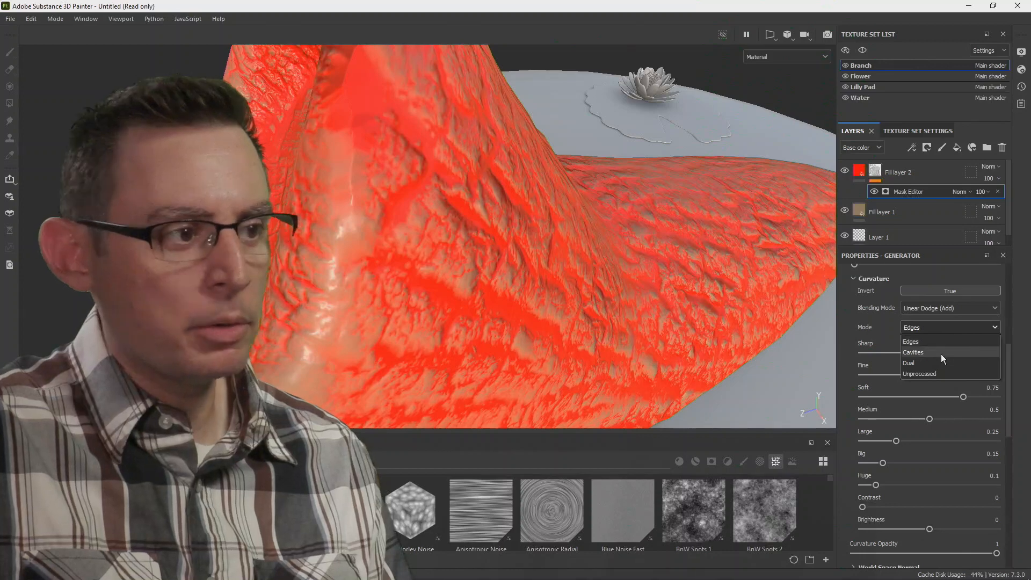
pyautogui.click(941, 353)
pyautogui.click(935, 291)
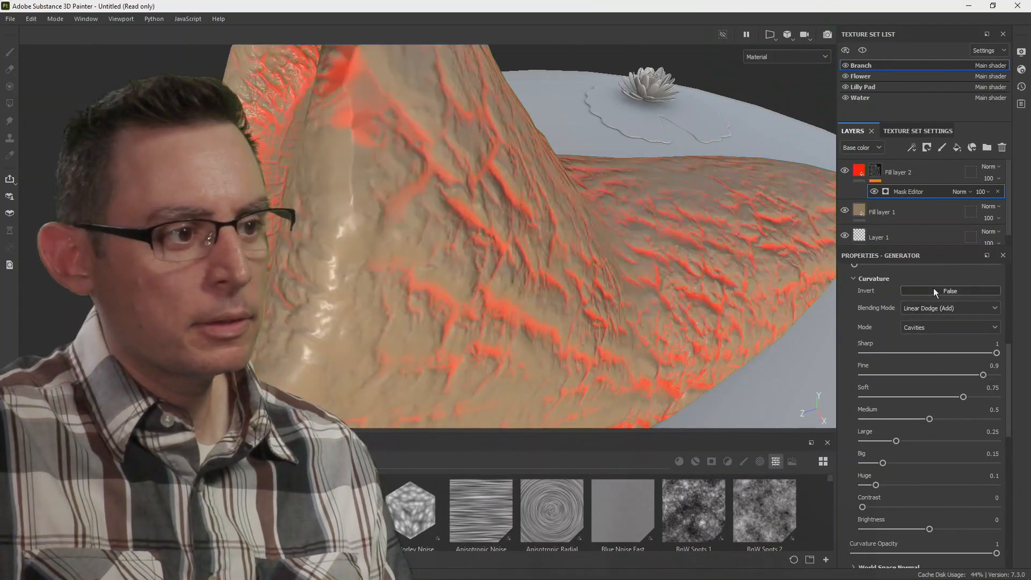
pyautogui.keyDown('alt'); pyautogui.moveTo(714, 263); pyautogui.dragTo(531, 274); pyautogui.keyUp('alt')
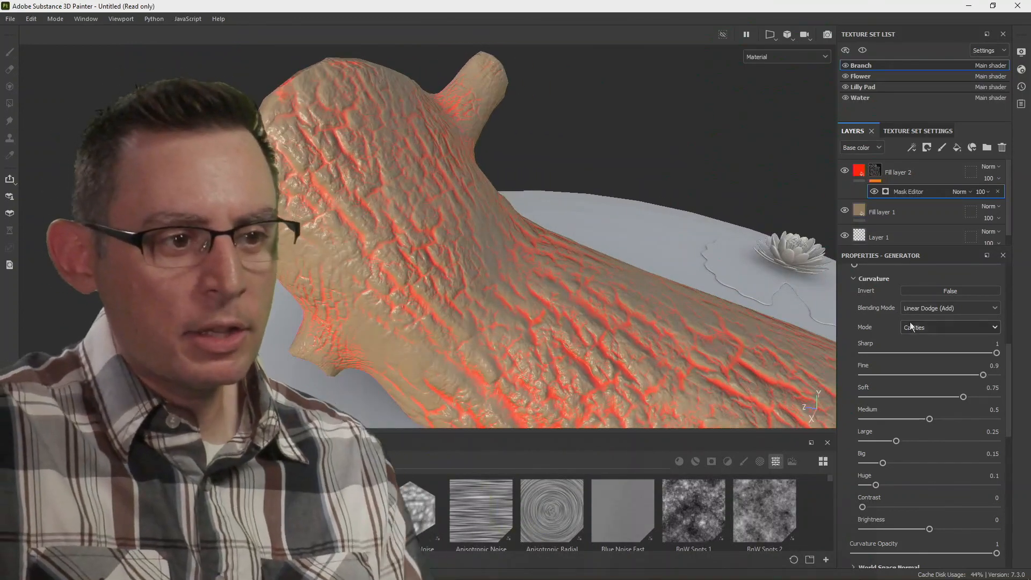
# Compare the Edges, Cavities and Dual Curvature modes on the branch, and return the mode to Cavities.
pyautogui.click(946, 327)
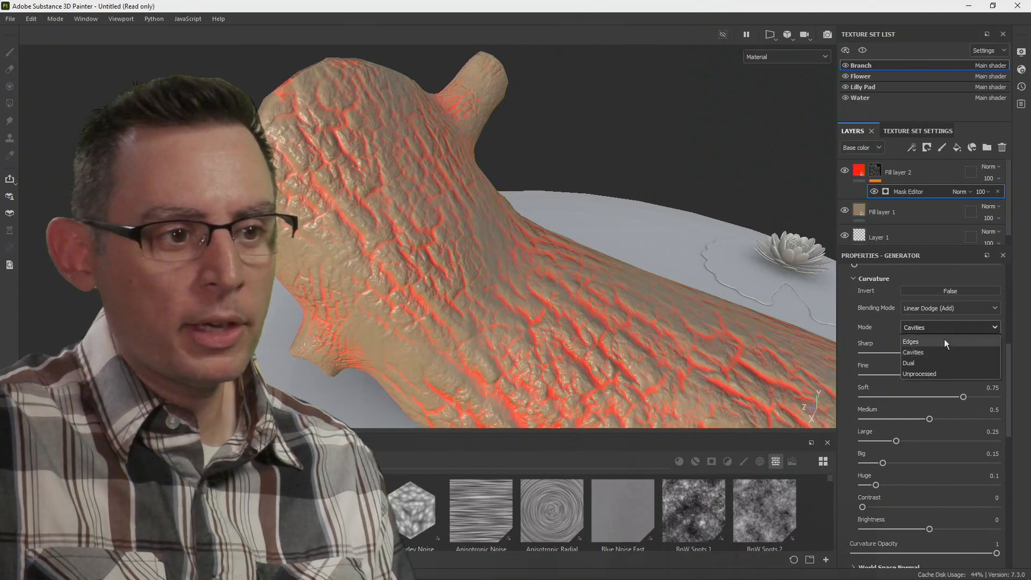
pyautogui.click(943, 343)
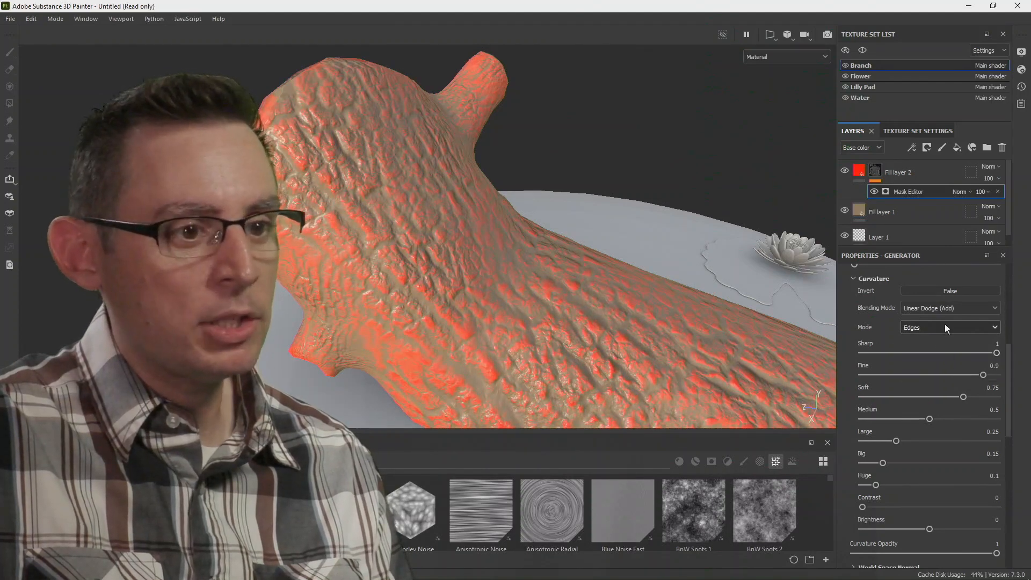
pyautogui.click(945, 323)
pyautogui.click(947, 352)
pyautogui.click(941, 329)
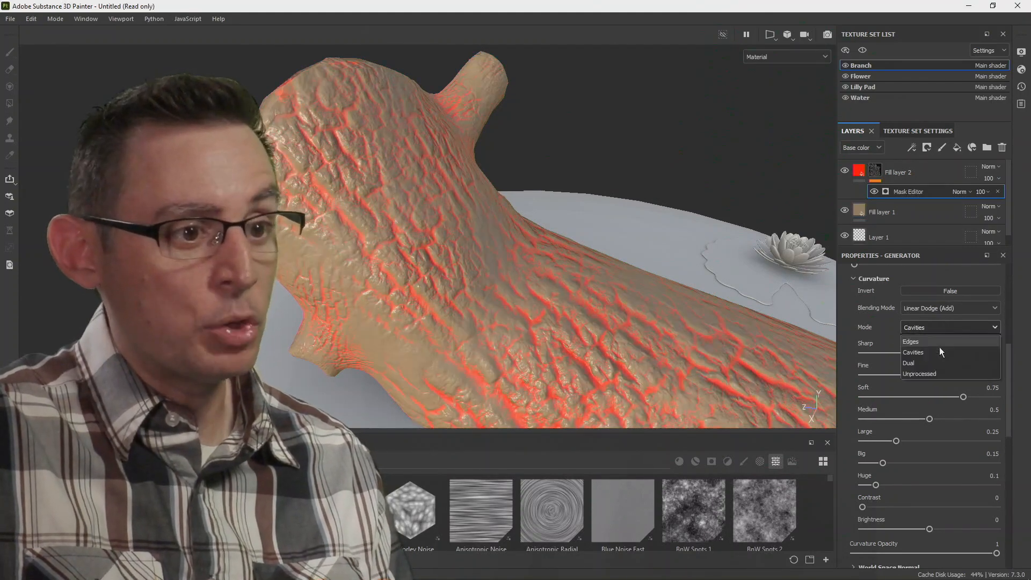
pyautogui.click(940, 363)
pyautogui.keyDown('alt'); pyautogui.moveTo(647, 315); pyautogui.dragTo(521, 305); pyautogui.keyUp('alt')
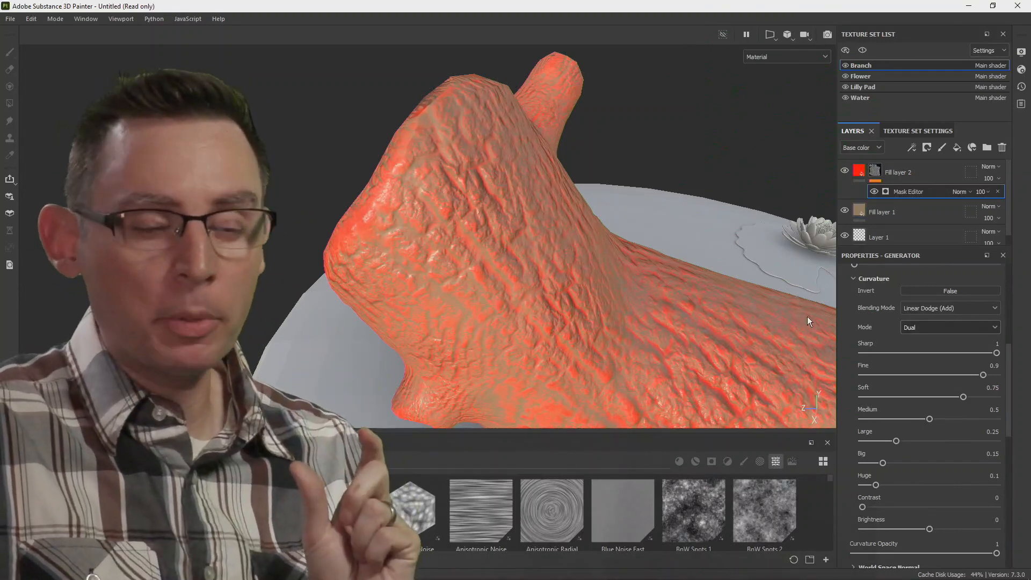
pyautogui.click(917, 325)
pyautogui.click(921, 351)
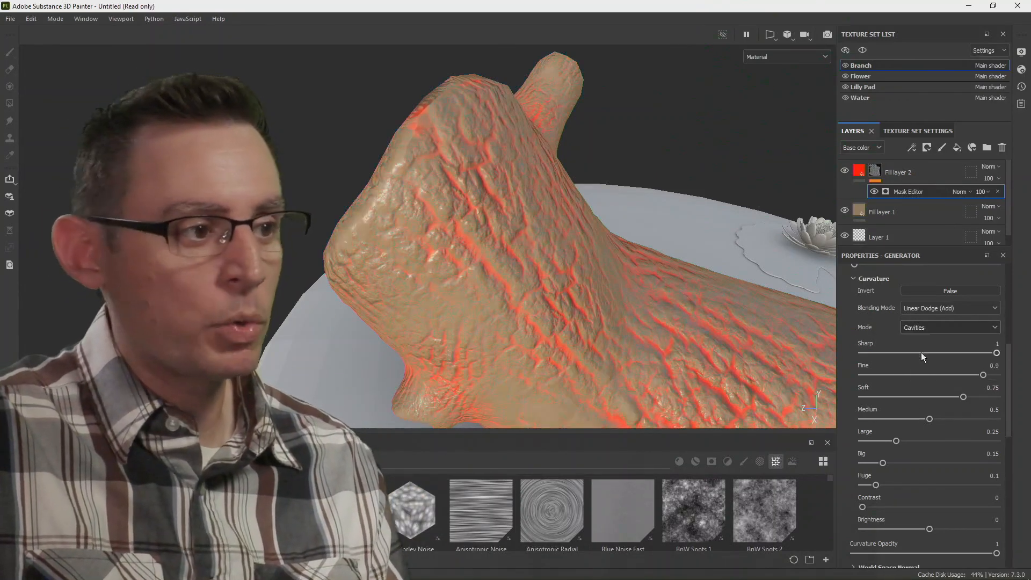
pyautogui.keyDown('alt'); pyautogui.moveTo(782, 312); pyautogui.dragTo(720, 272); pyautogui.keyUp('alt')
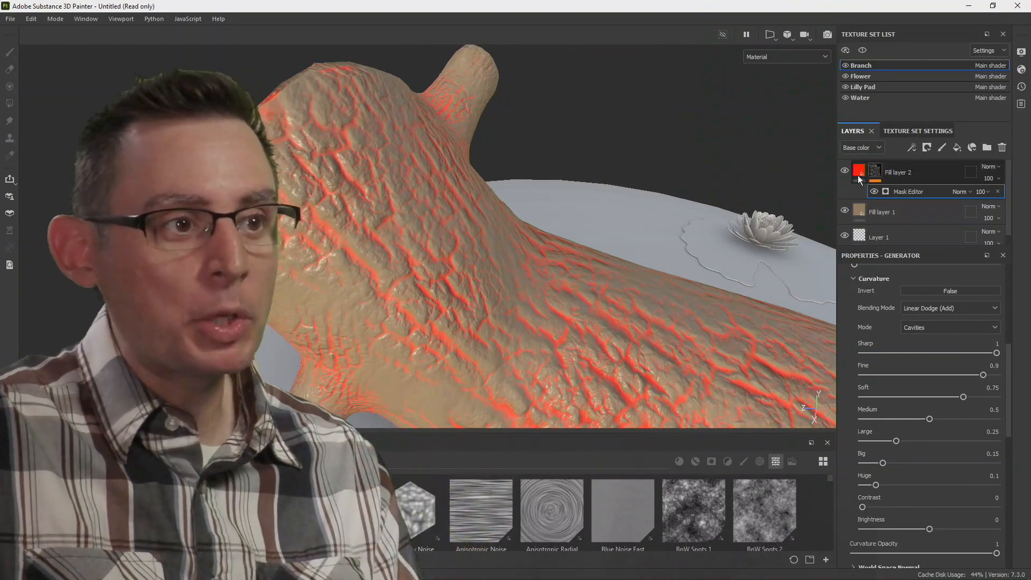
# Change the base color of Fill layer 2 from red to the dark brown 39220D.
pyautogui.click(859, 172)
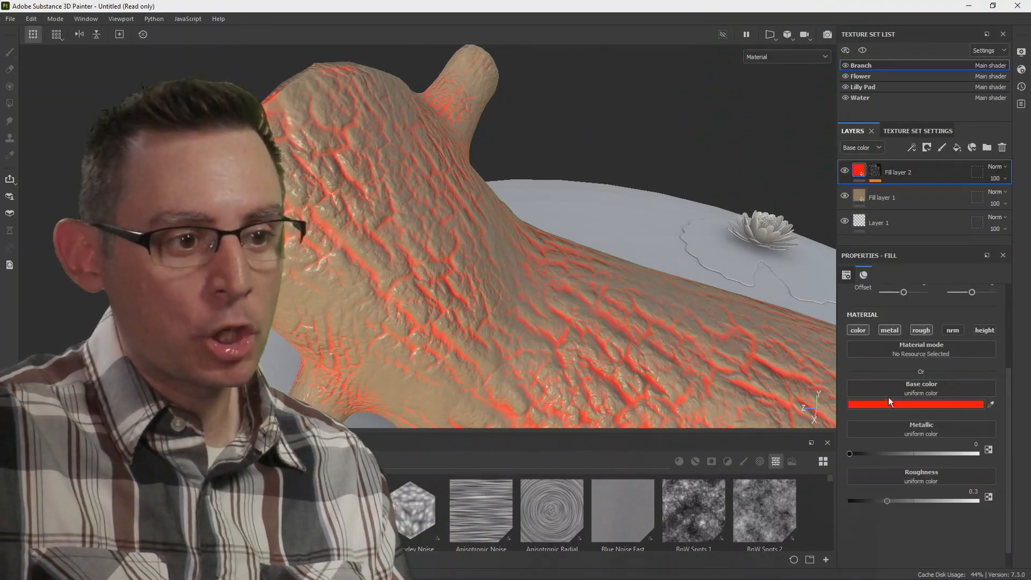
pyautogui.click(890, 403)
pyautogui.click(777, 386)
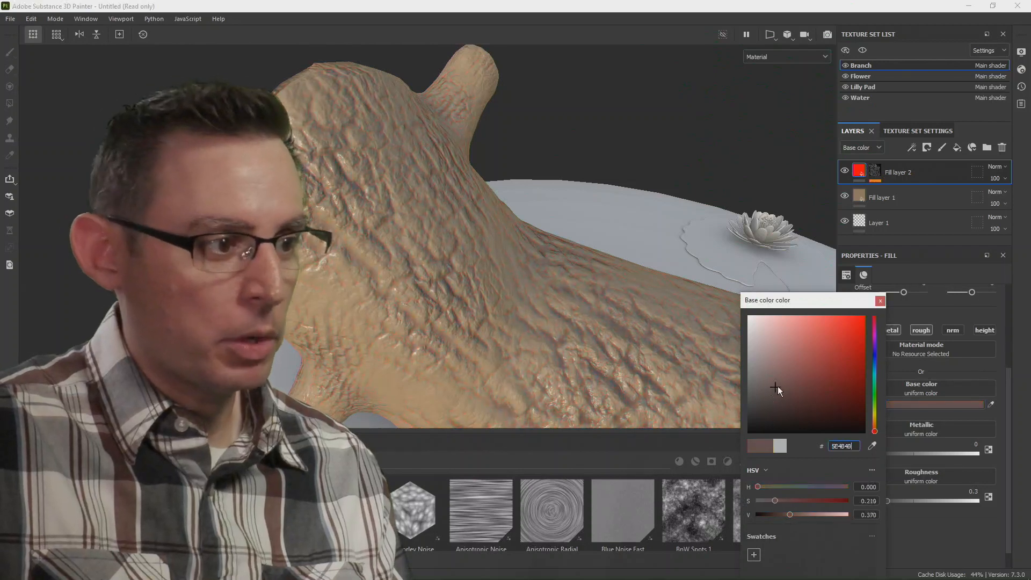
pyautogui.moveTo(777, 385); pyautogui.dragTo(796, 379)
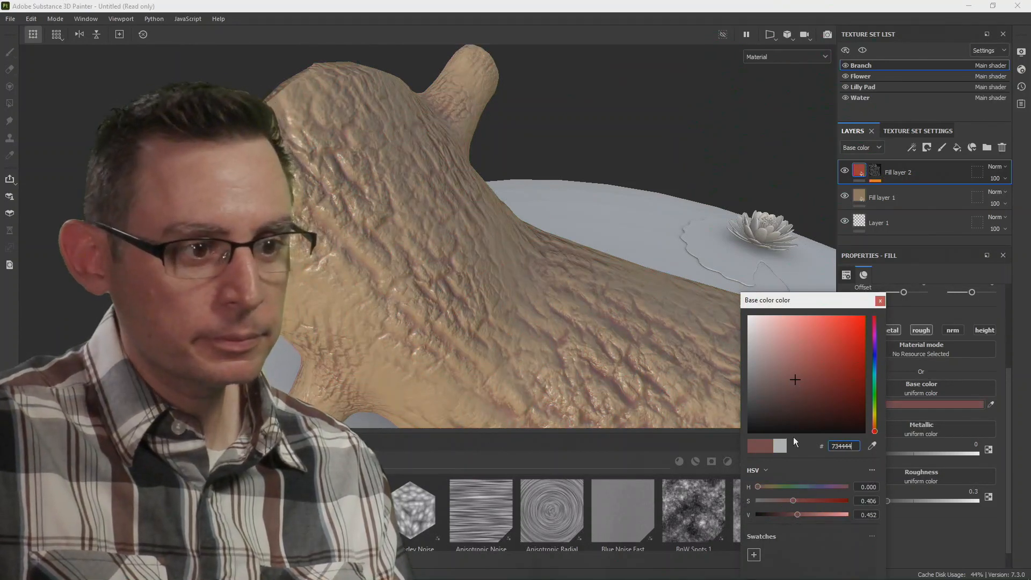
pyautogui.moveTo(875, 430); pyautogui.dragTo(874, 419)
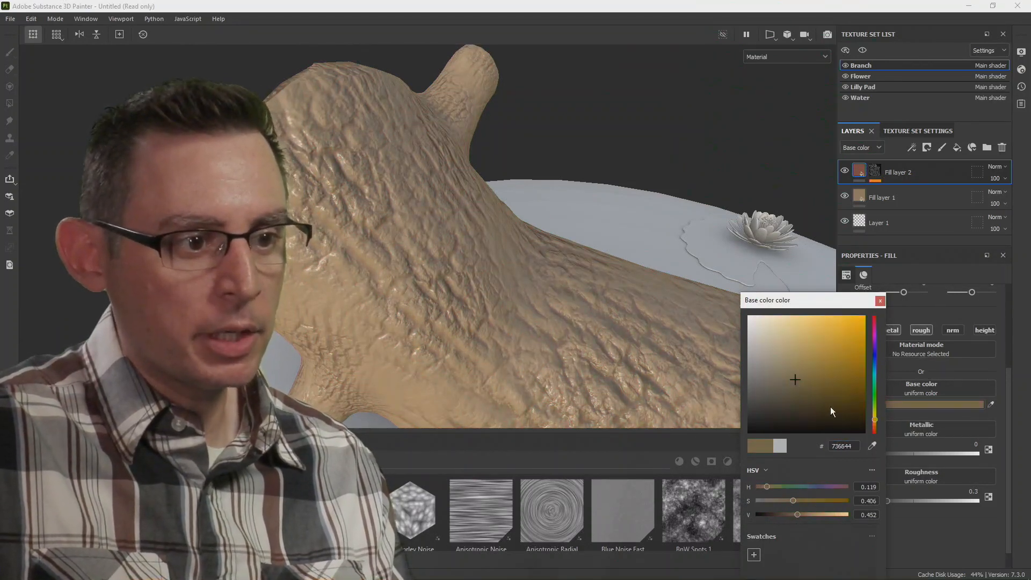
pyautogui.click(792, 379)
pyautogui.moveTo(792, 382); pyautogui.dragTo(778, 411)
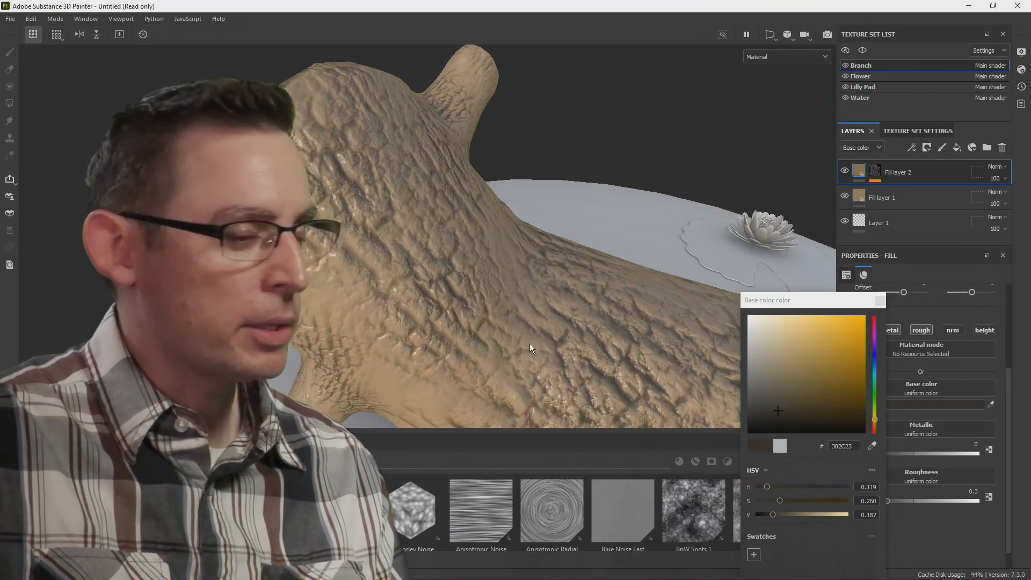
pyautogui.moveTo(774, 410); pyautogui.dragTo(781, 411)
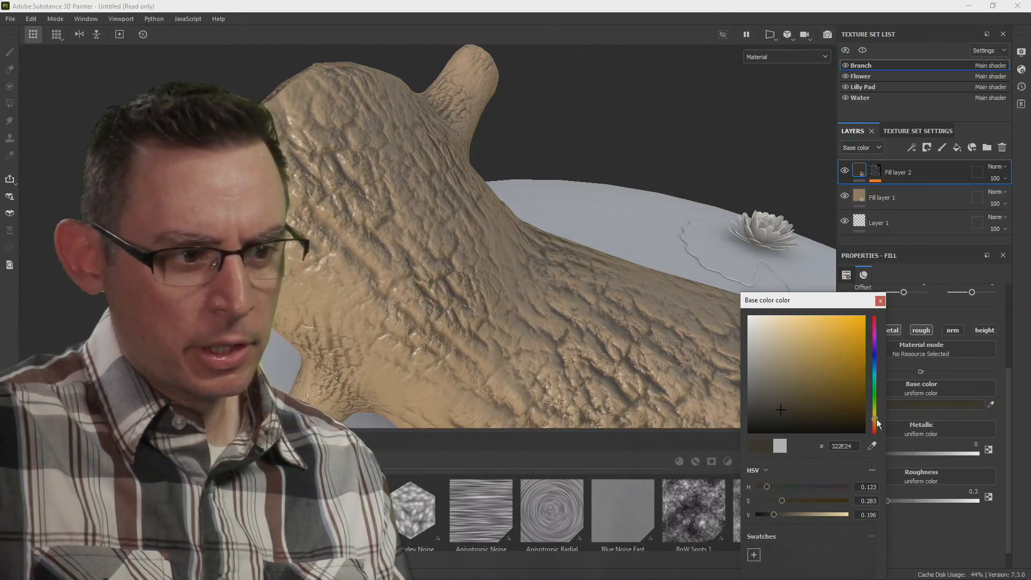
pyautogui.moveTo(875, 417); pyautogui.dragTo(875, 424)
pyautogui.moveTo(806, 414); pyautogui.dragTo(839, 407)
pyautogui.click(920, 532)
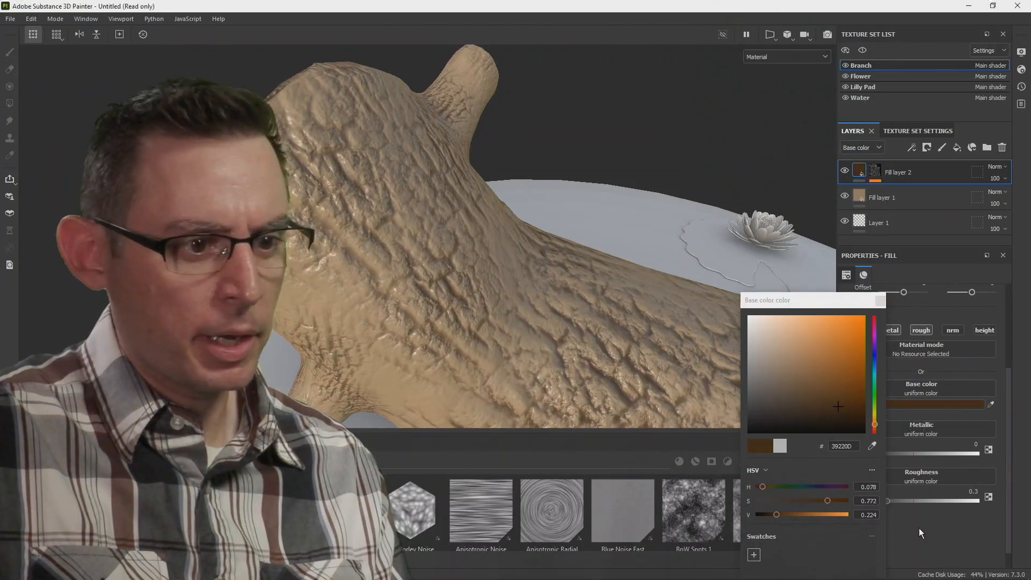
pyautogui.click(881, 299)
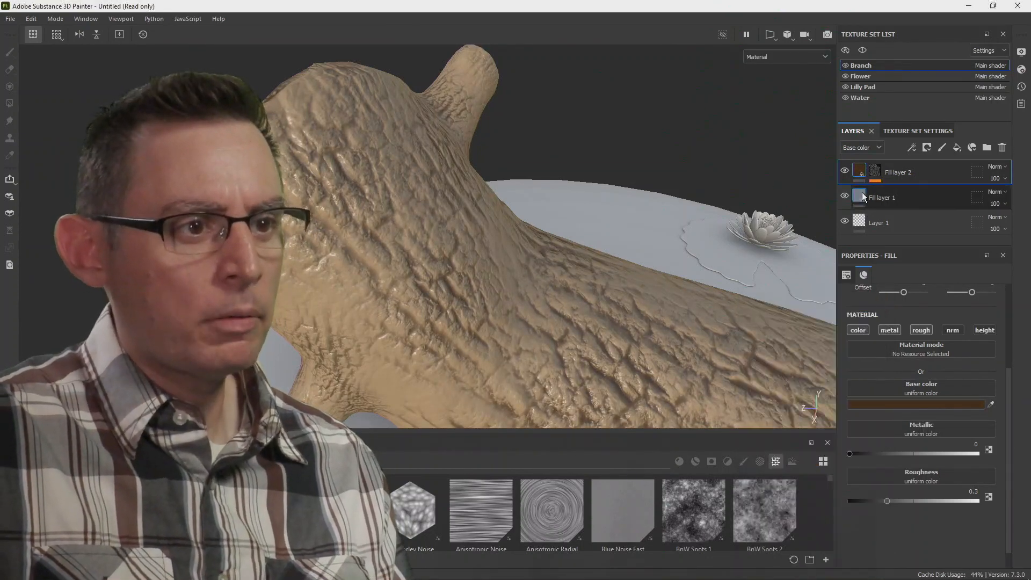
# Apply the Grunge Dirt Large procedural texture to the base color of Fill layer 1.
pyautogui.click(864, 198)
pyautogui.keyDown('alt'); pyautogui.moveTo(595, 246); pyautogui.dragTo(515, 279); pyautogui.keyUp('alt')
pyautogui.keyDown('alt'); pyautogui.moveTo(516, 279); pyautogui.dragTo(578, 265, button='right'); pyautogui.keyUp('alt')
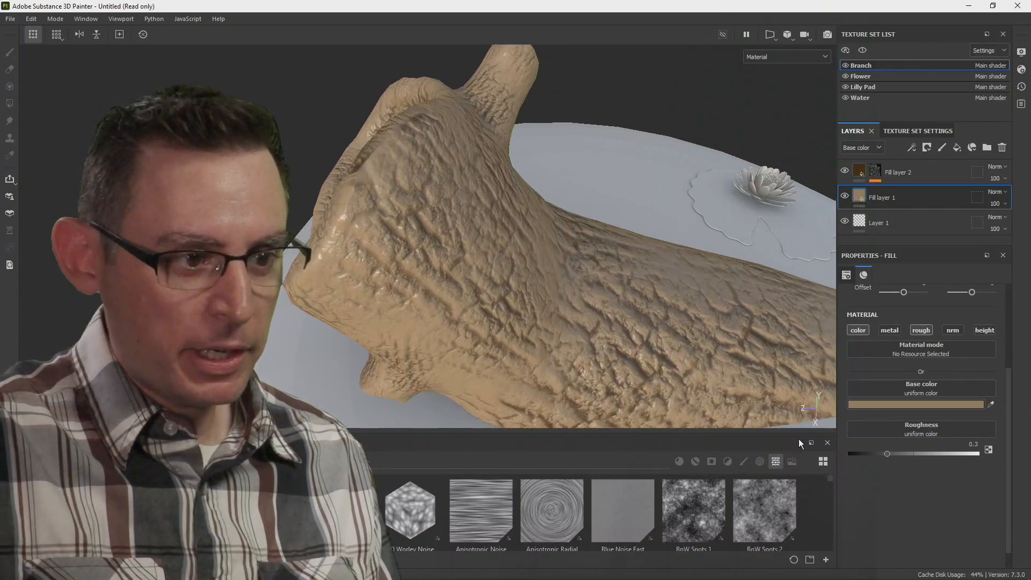
pyautogui.moveTo(761, 433); pyautogui.dragTo(763, 295)
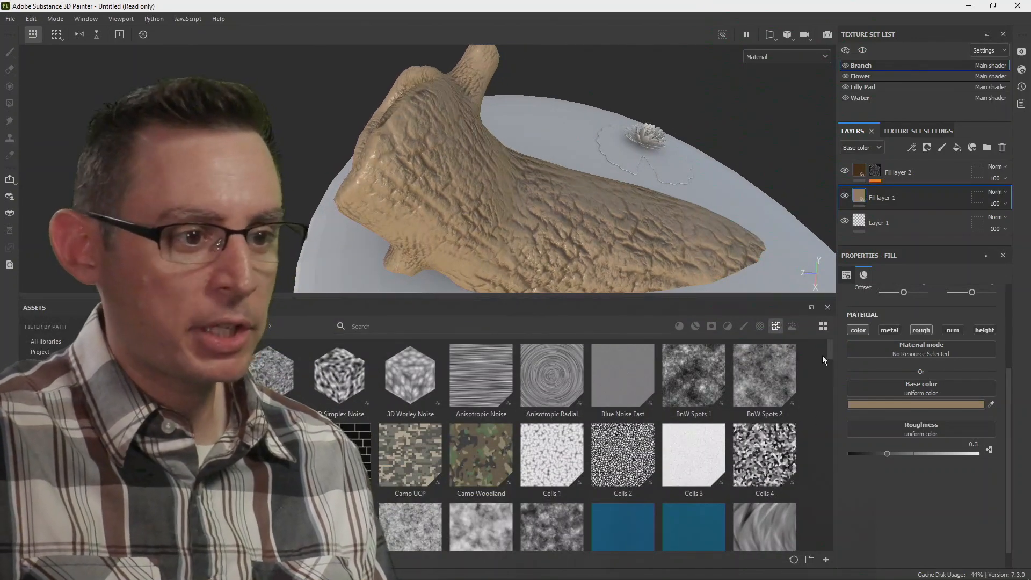
pyautogui.moveTo(829, 349); pyautogui.dragTo(829, 449)
pyautogui.moveTo(566, 396); pyautogui.dragTo(896, 389)
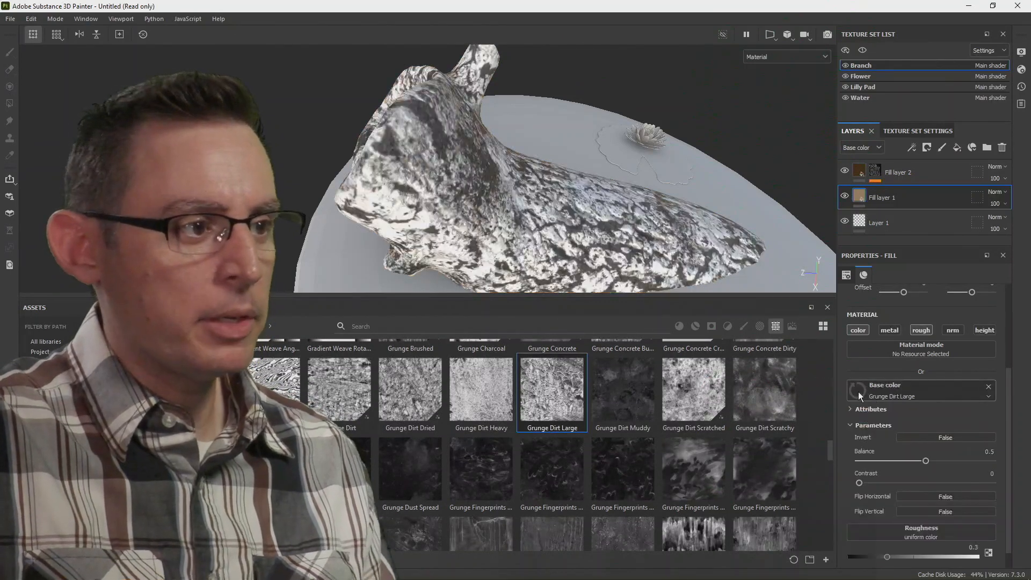
pyautogui.keyDown('alt'); pyautogui.moveTo(648, 246); pyautogui.dragTo(731, 181); pyautogui.keyUp('alt')
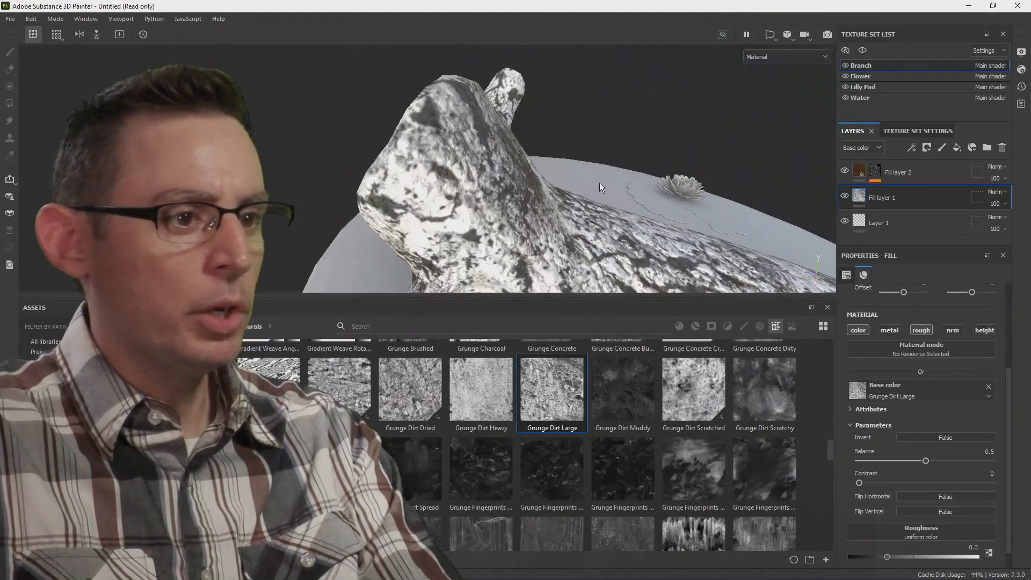
pyautogui.click(911, 147)
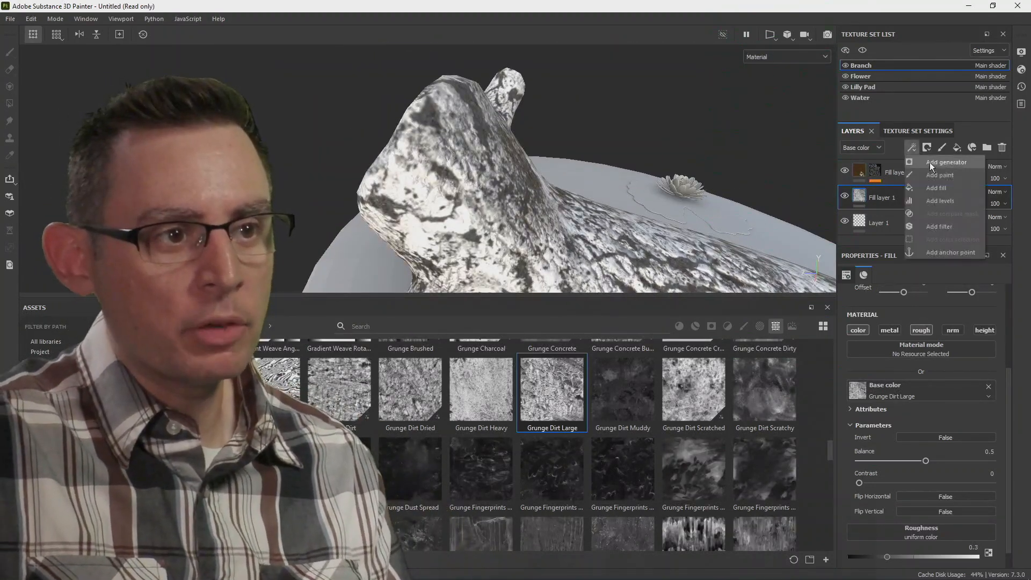
pyautogui.click(932, 166)
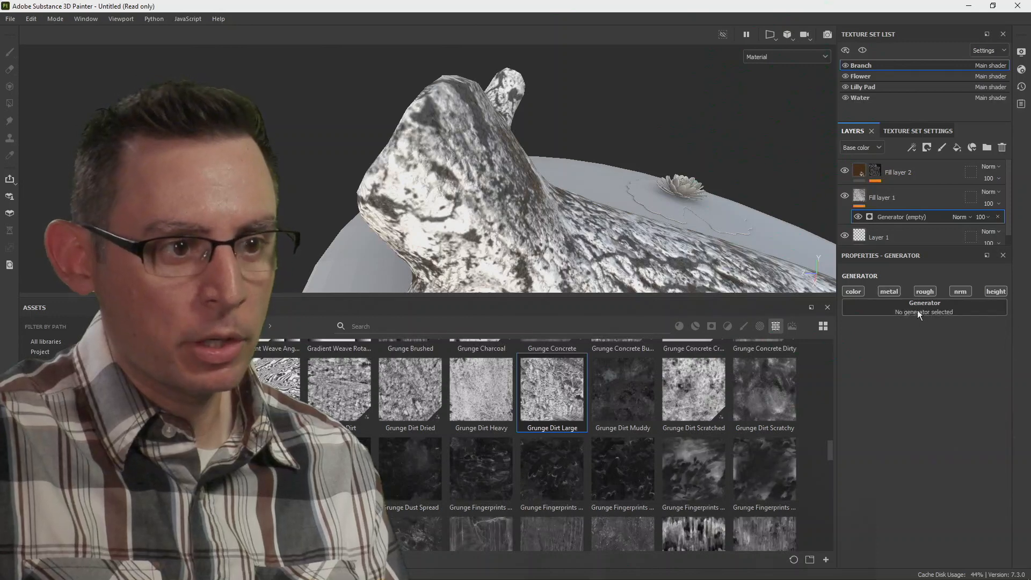
pyautogui.click(918, 310)
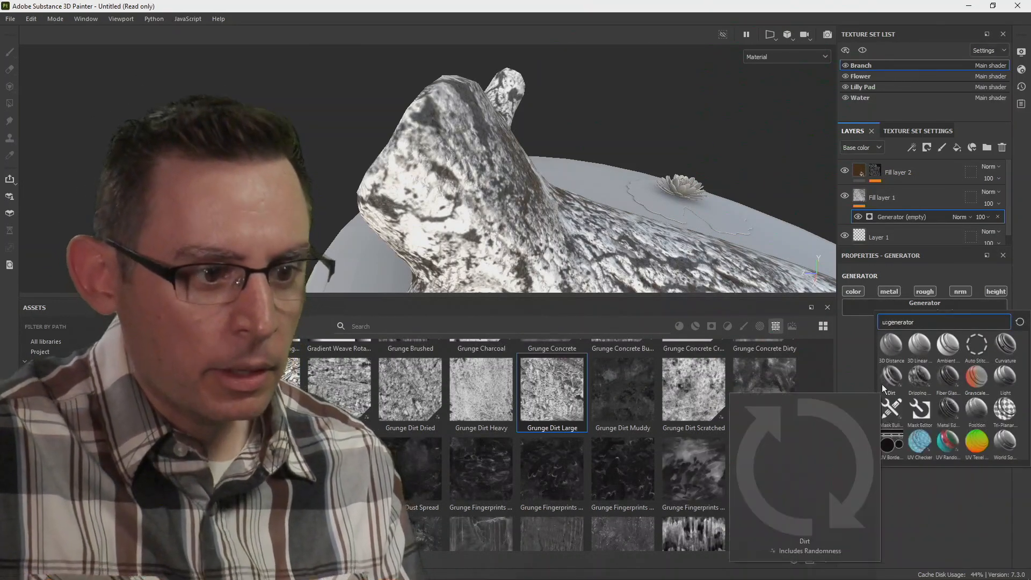
pyautogui.click(855, 365)
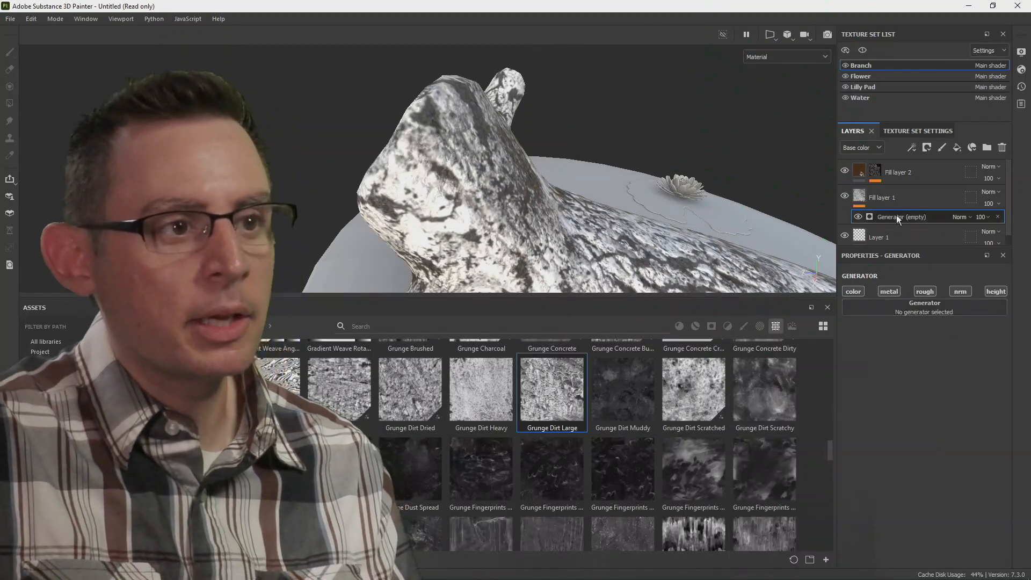
pyautogui.click(997, 217)
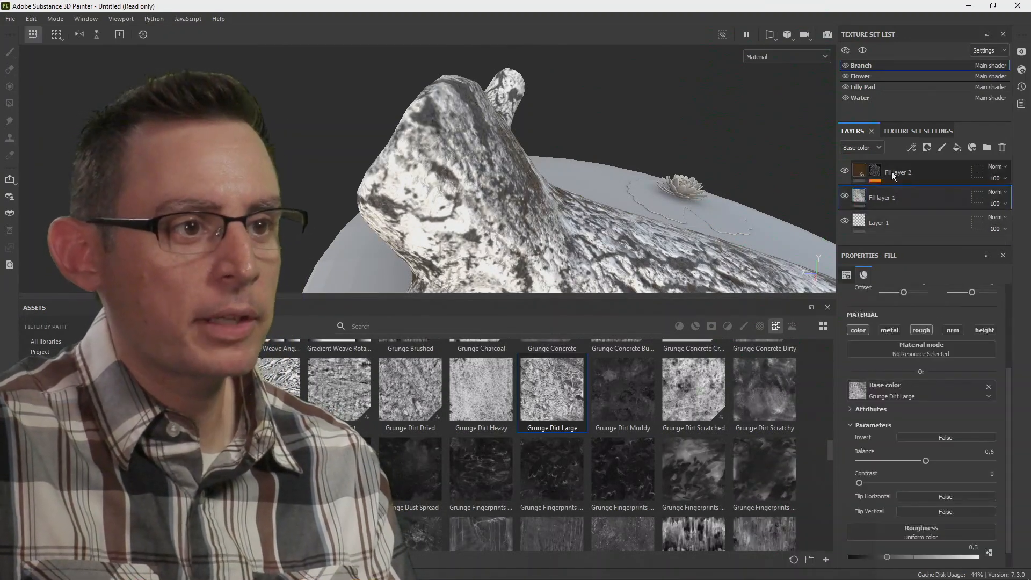
# Add a filter to Fill layer 1 and set it to Gradient.
pyautogui.click(913, 149)
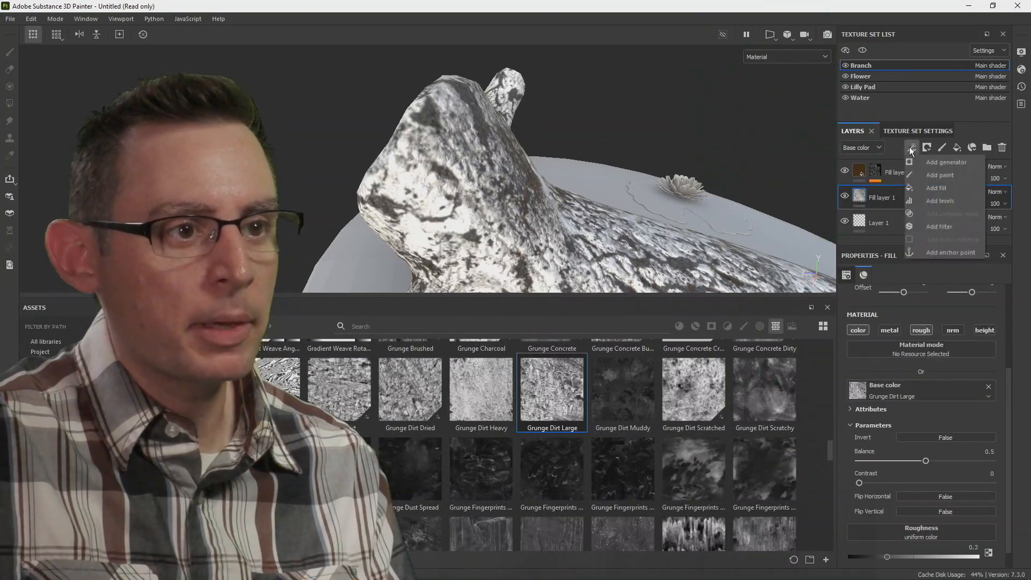
pyautogui.click(926, 216)
pyautogui.click(917, 308)
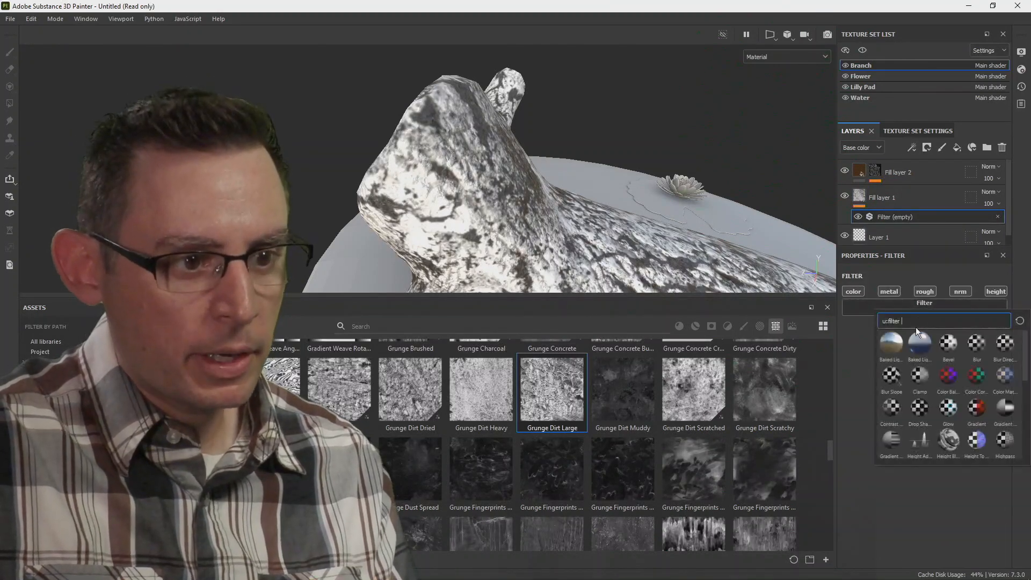
pyautogui.click(976, 410)
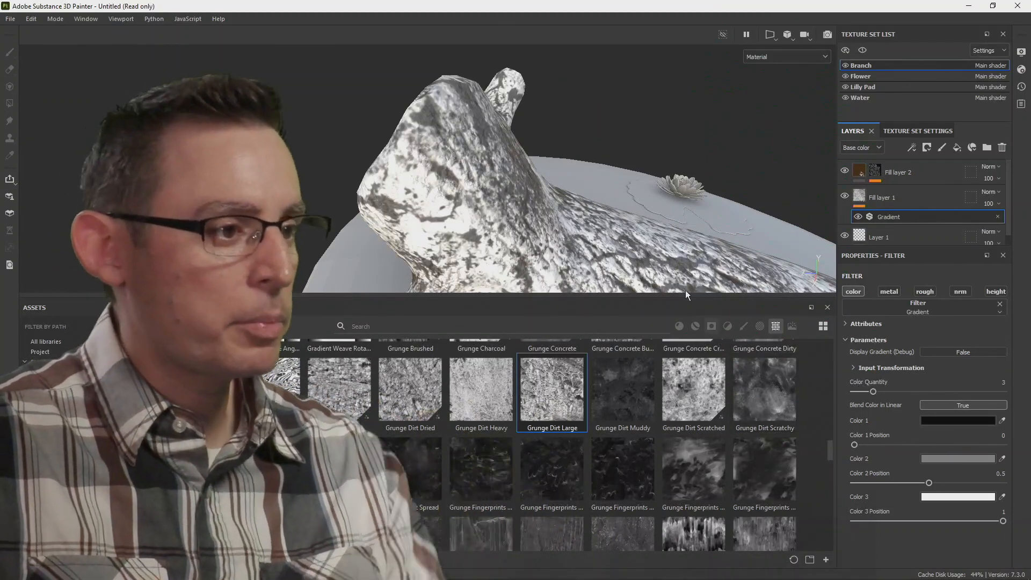
# Set Color 1 of the Gradient filter to the dark red 881313.
pyautogui.keyDown('alt'); pyautogui.moveTo(601, 221); pyautogui.dragTo(653, 223); pyautogui.keyUp('alt')
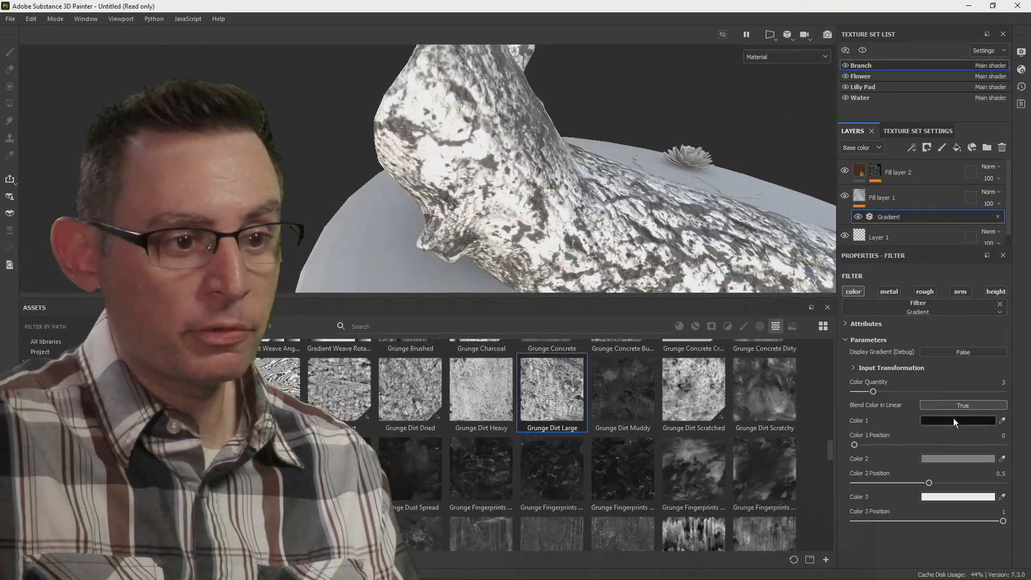
pyautogui.click(962, 421)
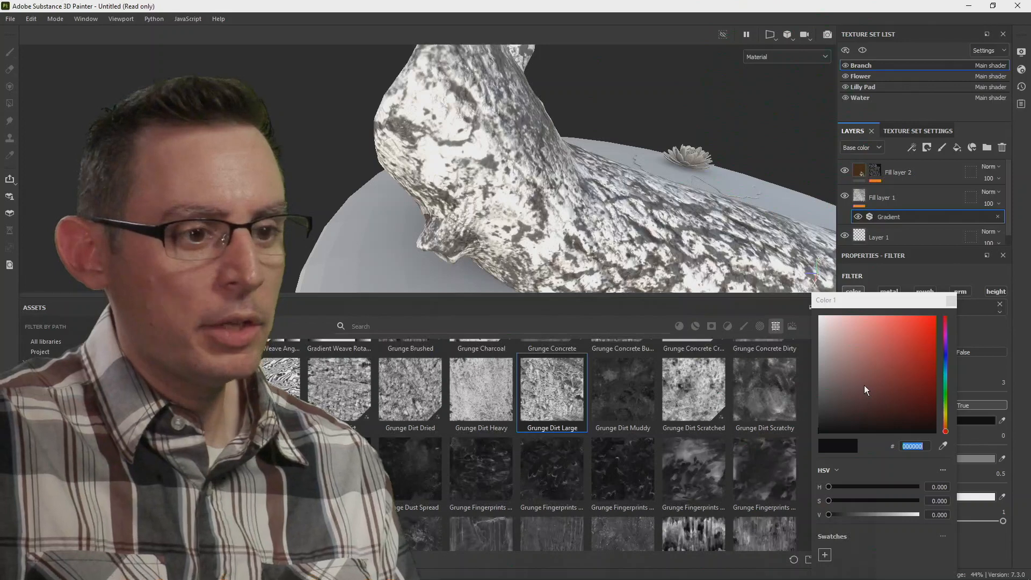
pyautogui.moveTo(876, 410); pyautogui.dragTo(919, 371)
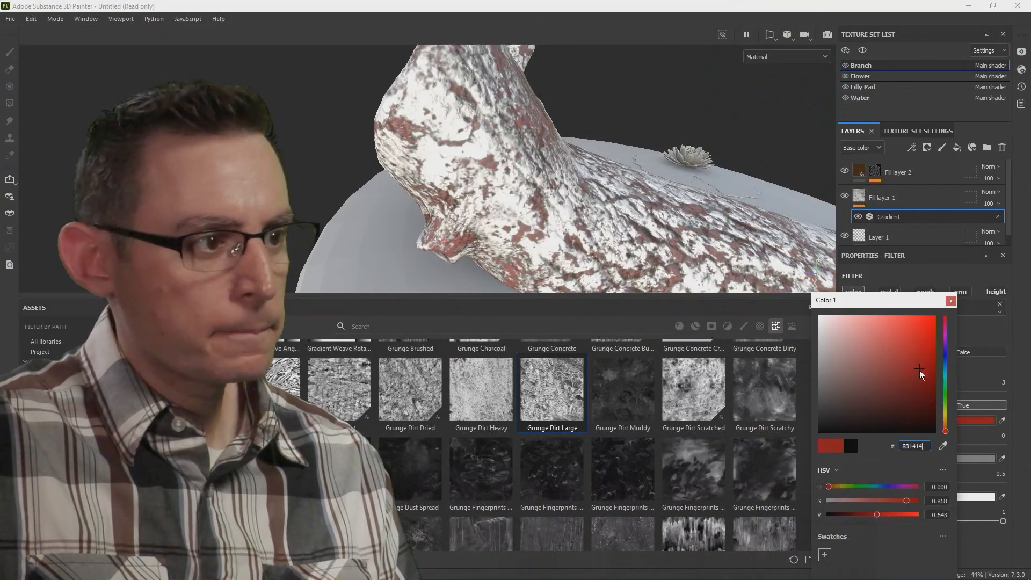
# Set Color 3 of the Gradient filter to the dark brown 42331D.
pyautogui.click(976, 496)
pyautogui.moveTo(879, 380); pyautogui.dragTo(887, 402)
pyautogui.moveTo(946, 430)
pyautogui.mouseDown()
pyautogui.moveTo(946, 415)
pyautogui.moveTo(947, 423)
pyautogui.mouseUp()
pyautogui.moveTo(887, 400); pyautogui.dragTo(884, 404)
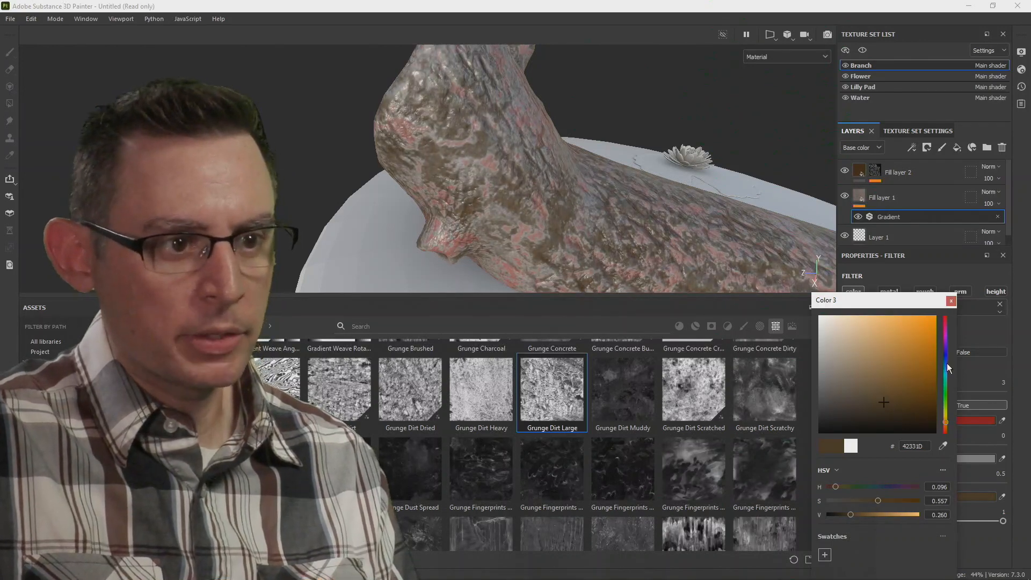
pyautogui.click(950, 301)
# Set Color 2 of the Gradient filter to the muted gray-brown 5C513D.
pyautogui.click(955, 456)
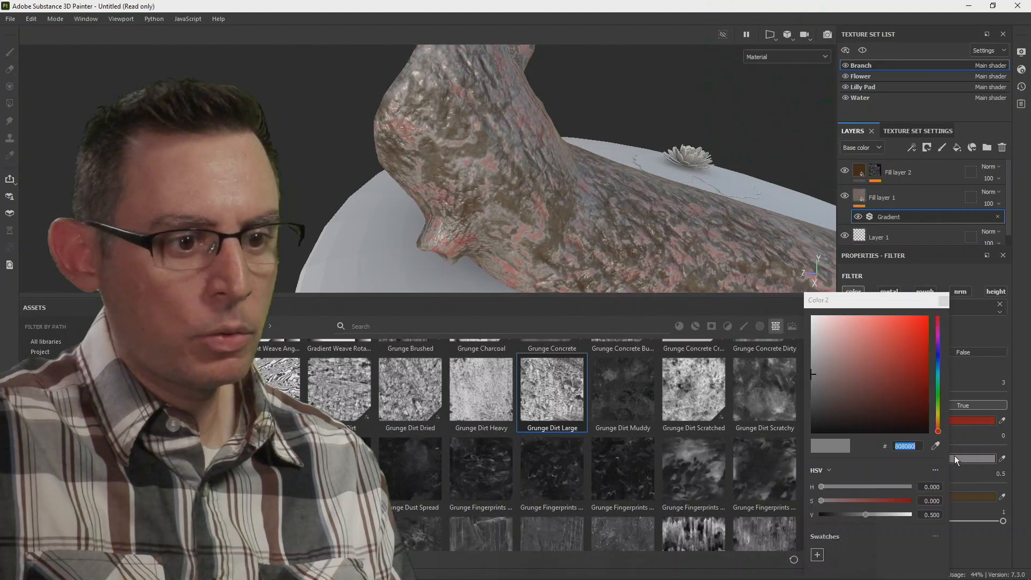
pyautogui.moveTo(939, 433); pyautogui.dragTo(938, 420)
pyautogui.moveTo(884, 402)
pyautogui.mouseDown()
pyautogui.moveTo(857, 371)
pyautogui.moveTo(885, 383)
pyautogui.mouseUp()
pyautogui.moveTo(858, 514)
pyautogui.mouseDown()
pyautogui.moveTo(845, 514)
pyautogui.moveTo(850, 499)
pyautogui.mouseUp()
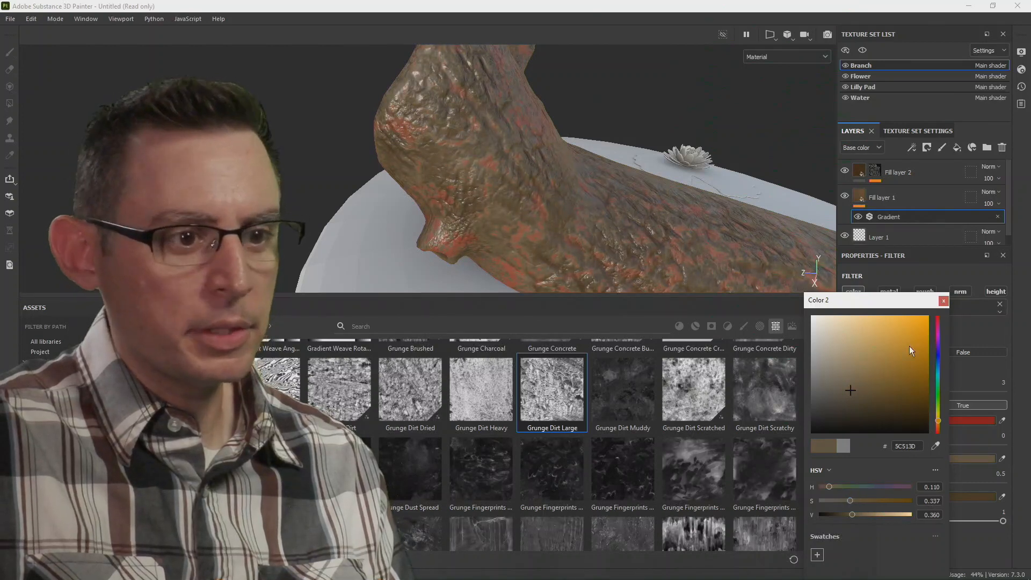
pyautogui.click(944, 302)
# Change Color 1 of the Gradient filter to the very dark green 101C04.
pyautogui.click(959, 422)
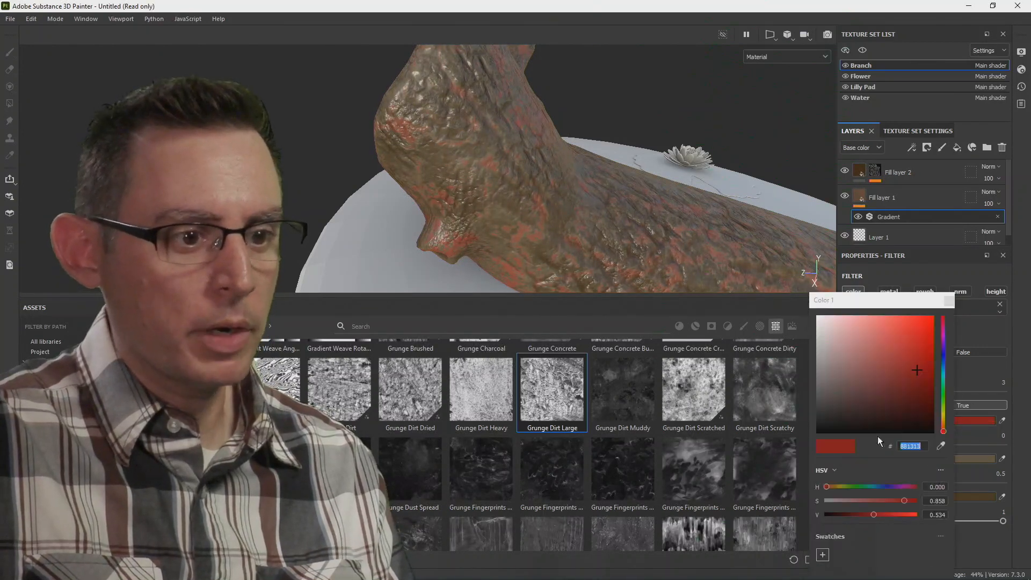
pyautogui.click(944, 427)
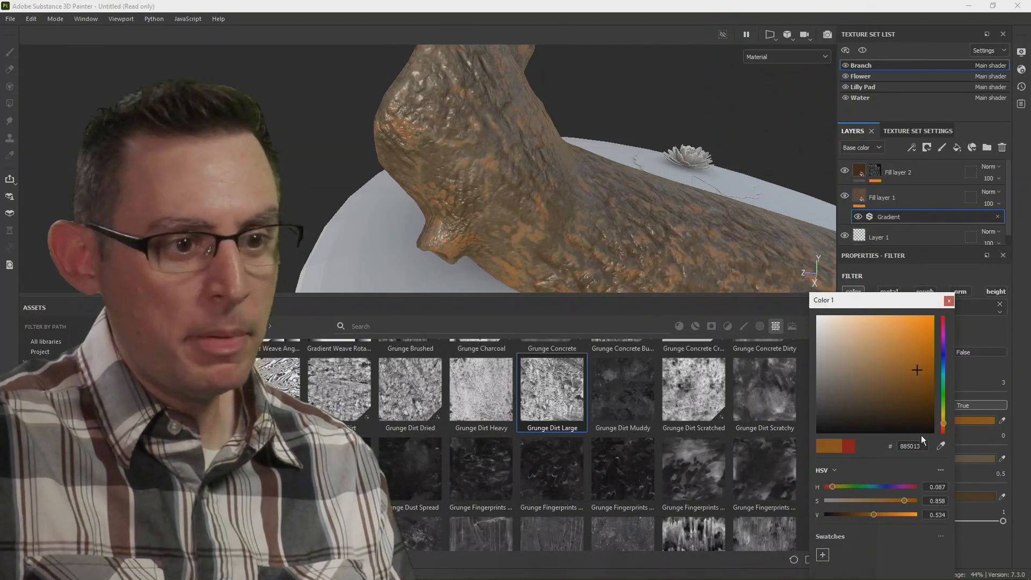
pyautogui.moveTo(943, 425); pyautogui.dragTo(945, 403)
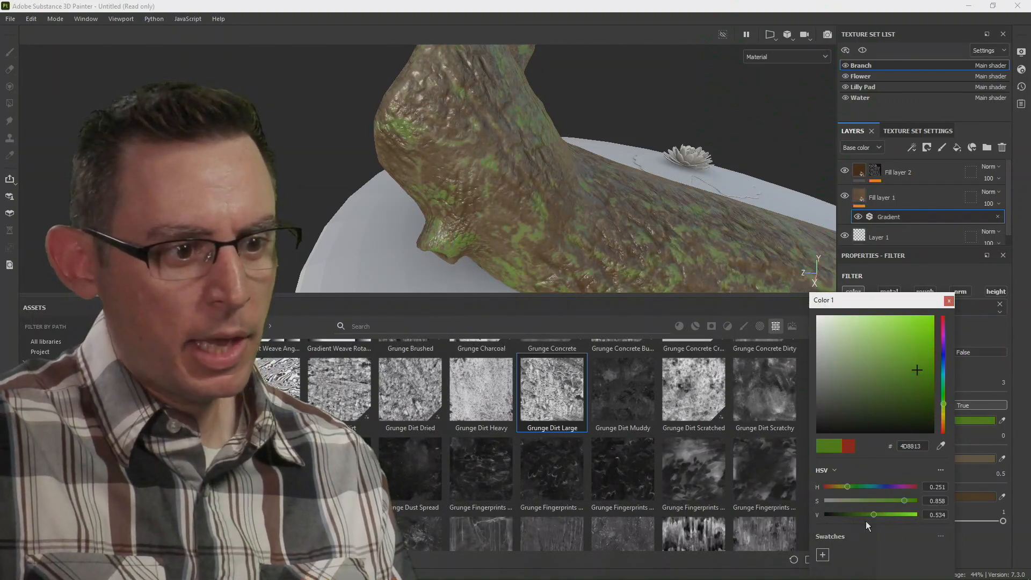
pyautogui.moveTo(872, 514); pyautogui.dragTo(836, 515)
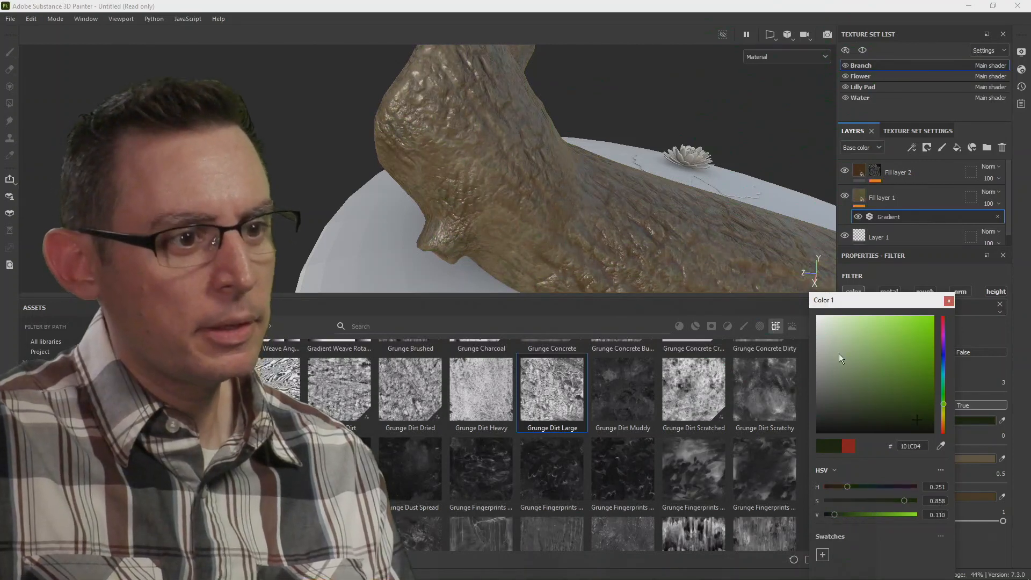
pyautogui.click(949, 301)
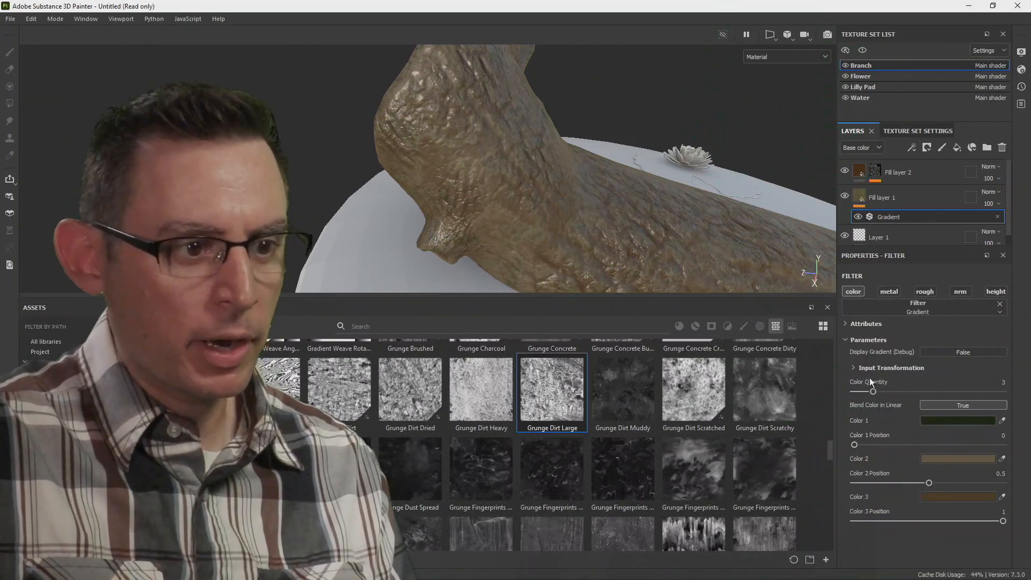
# Add a Blur filter above the Gradient filter on Fill layer 1.
pyautogui.keyDown('alt'); pyautogui.moveTo(618, 240); pyautogui.dragTo(523, 218); pyautogui.keyUp('alt')
pyautogui.keyDown('alt'); pyautogui.moveTo(522, 218); pyautogui.dragTo(635, 212, button='right'); pyautogui.keyUp('alt')
pyautogui.keyDown('alt'); pyautogui.moveTo(635, 213); pyautogui.dragTo(575, 198); pyautogui.keyUp('alt')
pyautogui.keyDown('alt'); pyautogui.moveTo(572, 214); pyautogui.dragTo(614, 181); pyautogui.keyUp('alt')
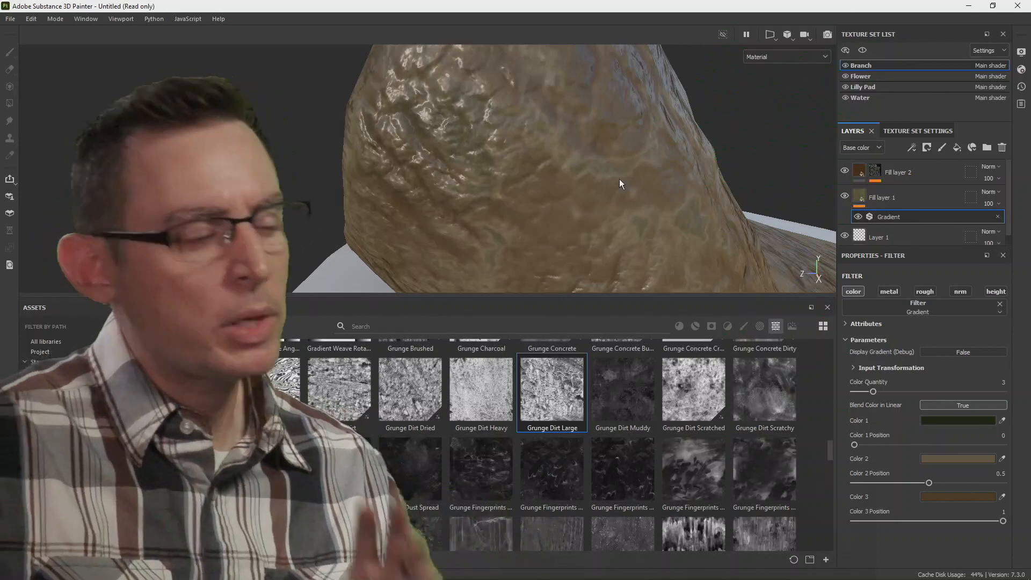
pyautogui.click(912, 147)
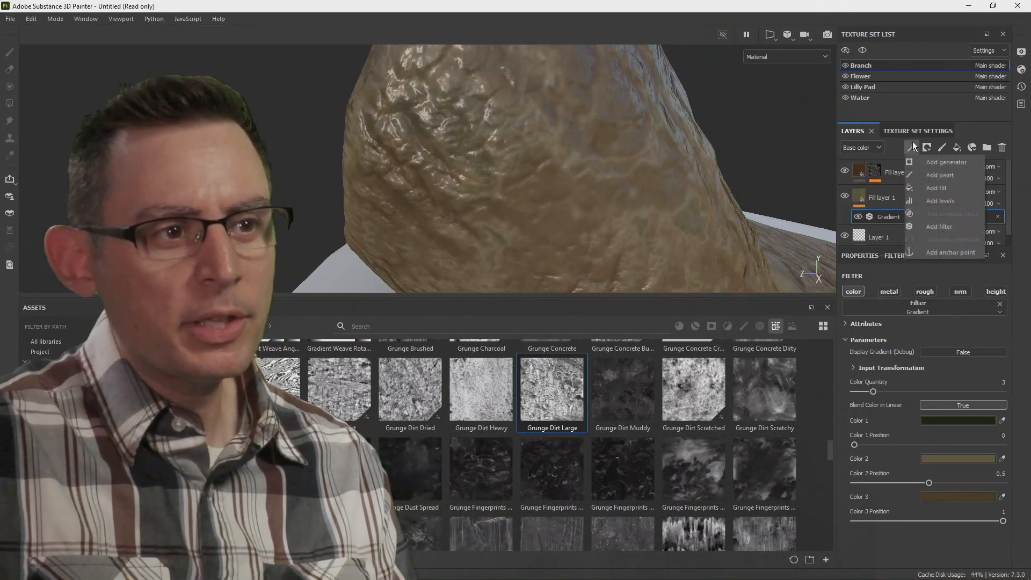
pyautogui.click(922, 227)
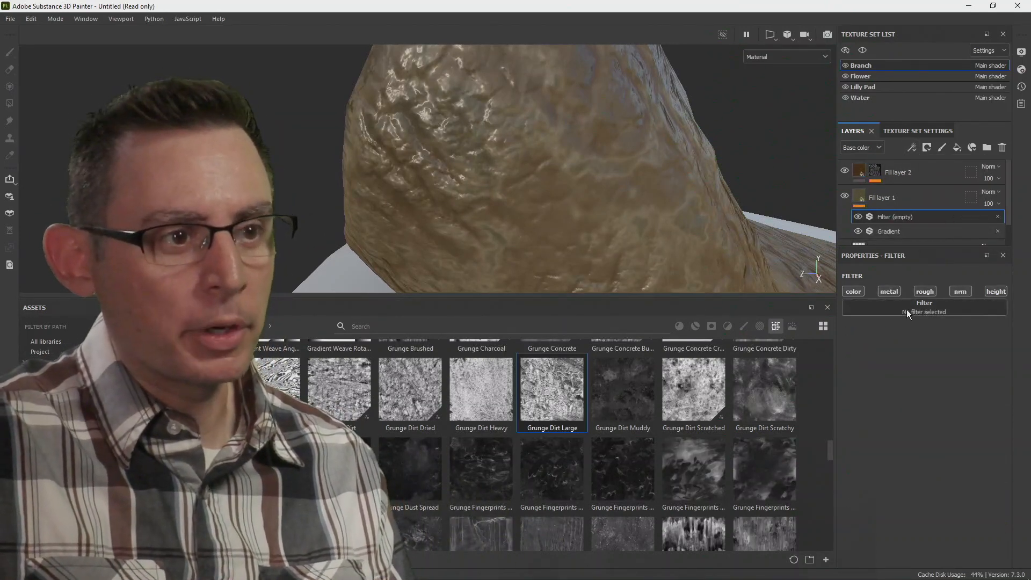
pyautogui.click(908, 310)
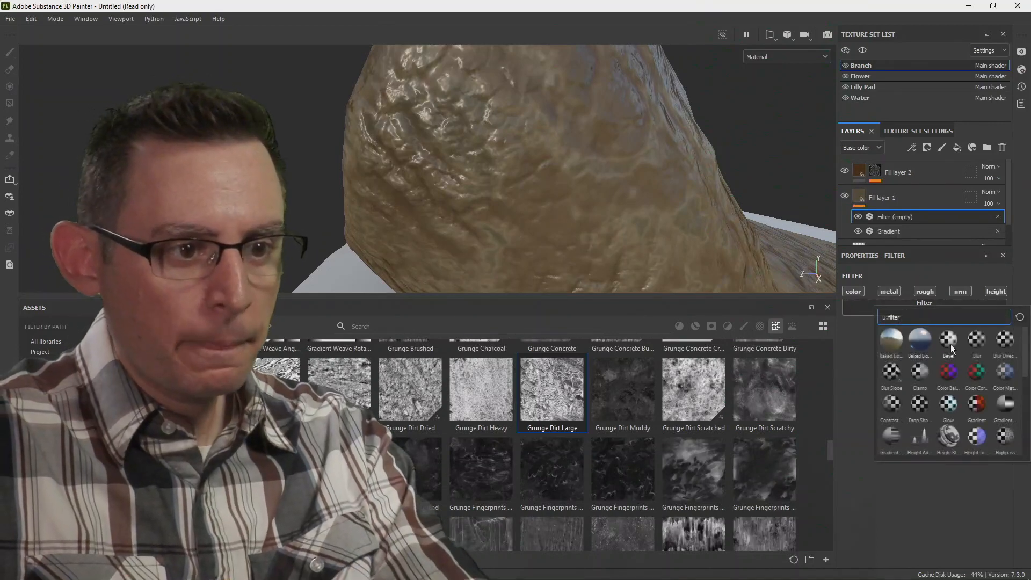
pyautogui.click(978, 343)
# Brighten Color 3 of Fill layer 1's Gradient filter to the brown 684F2E.
pyautogui.keyDown('alt'); pyautogui.moveTo(756, 248); pyautogui.dragTo(611, 231); pyautogui.keyUp('alt')
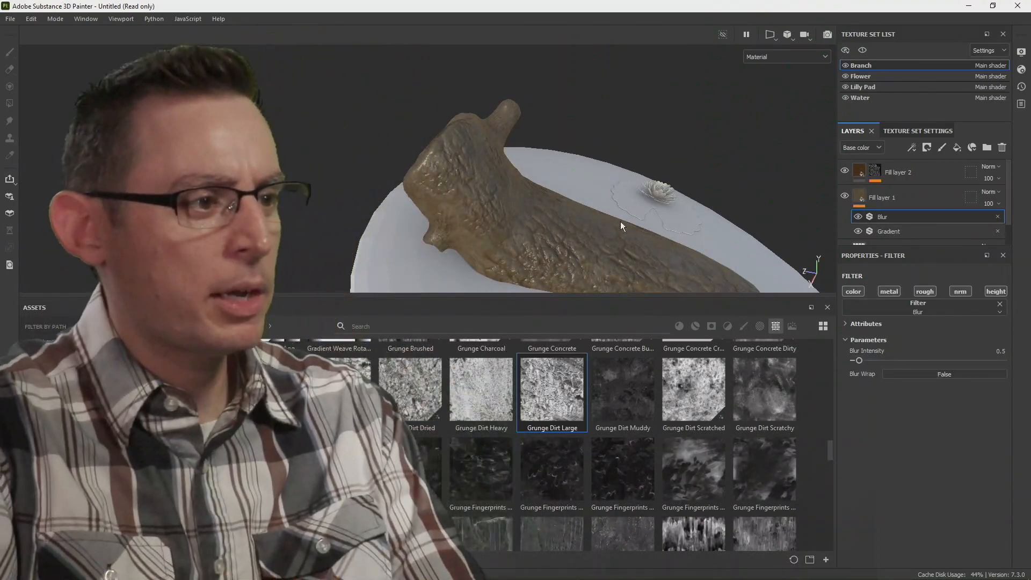
pyautogui.keyDown('alt'); pyautogui.moveTo(621, 221); pyautogui.dragTo(633, 189); pyautogui.keyUp('alt')
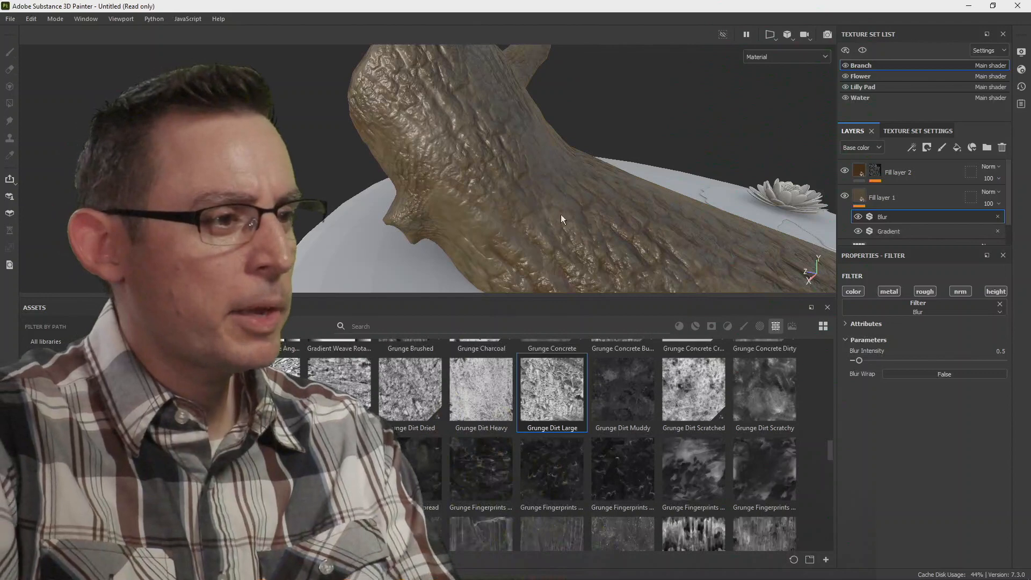
pyautogui.keyDown('alt'); pyautogui.moveTo(560, 214); pyautogui.dragTo(624, 204); pyautogui.keyUp('alt')
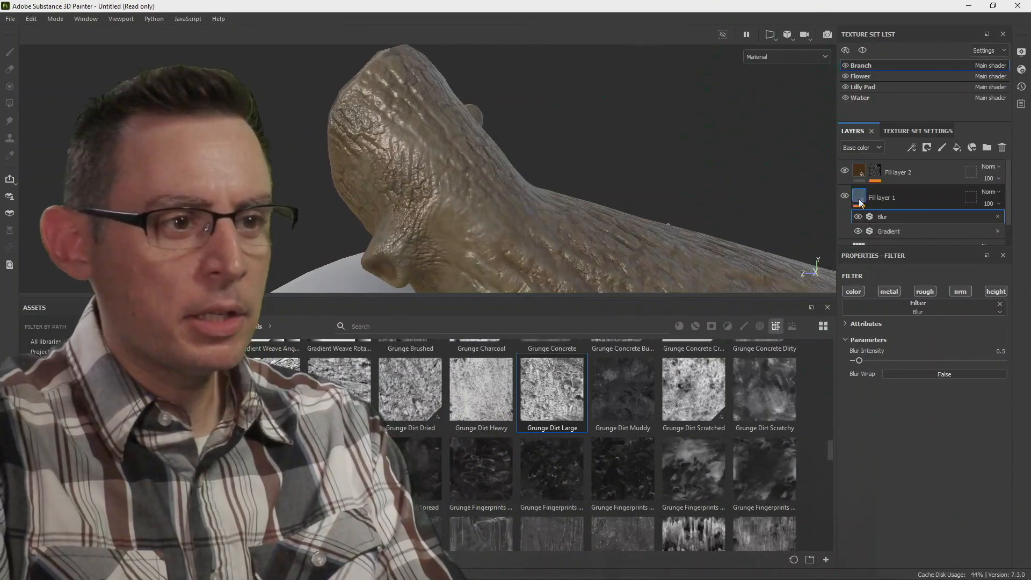
pyautogui.click(859, 199)
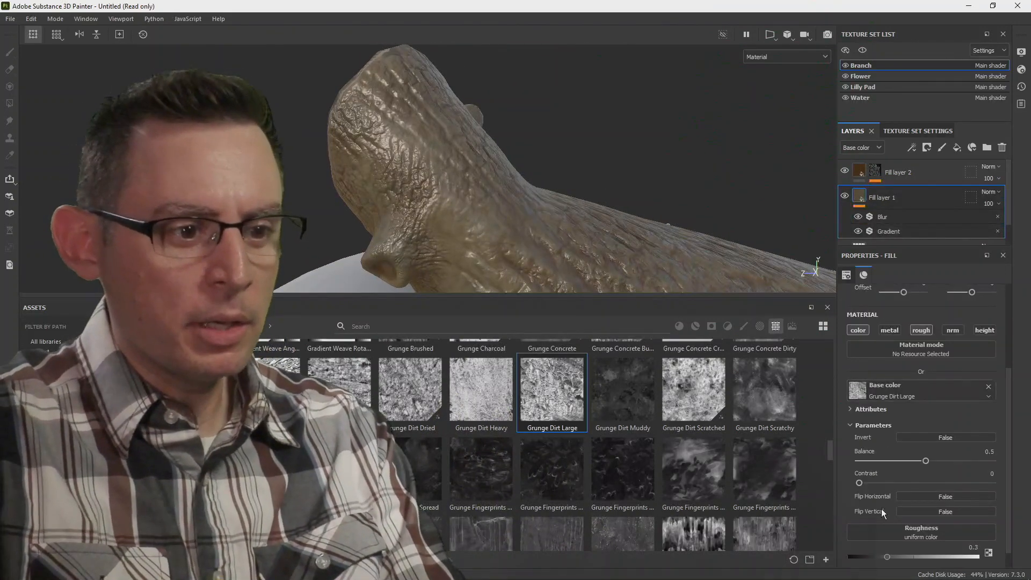
pyautogui.click(888, 232)
pyautogui.click(954, 497)
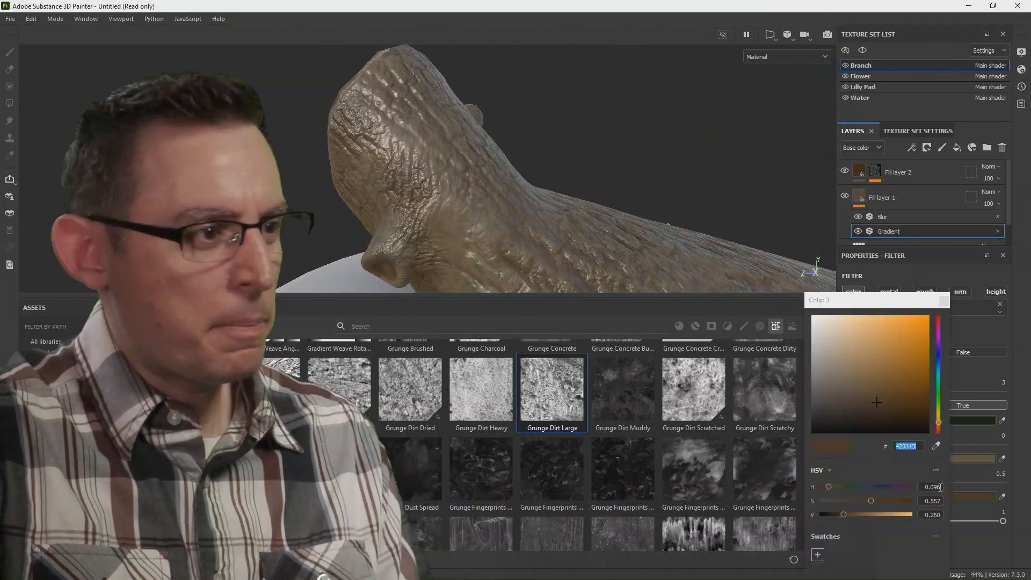
pyautogui.moveTo(845, 513); pyautogui.dragTo(858, 514)
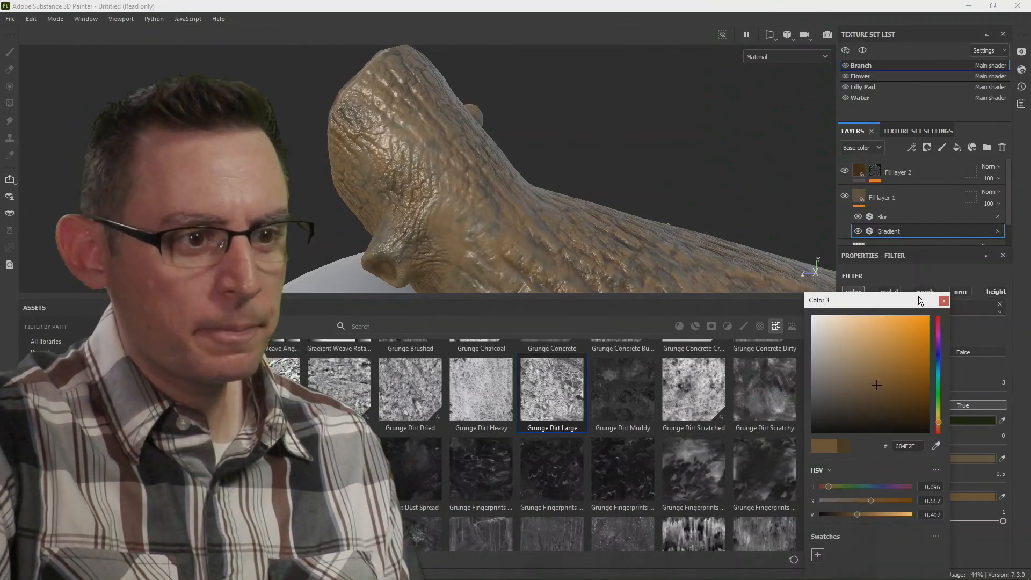
# Brighten Color 2 of the Gradient filter to the tan 7B6D52.
pyautogui.moveTo(918, 298); pyautogui.dragTo(826, 277)
pyautogui.click(959, 459)
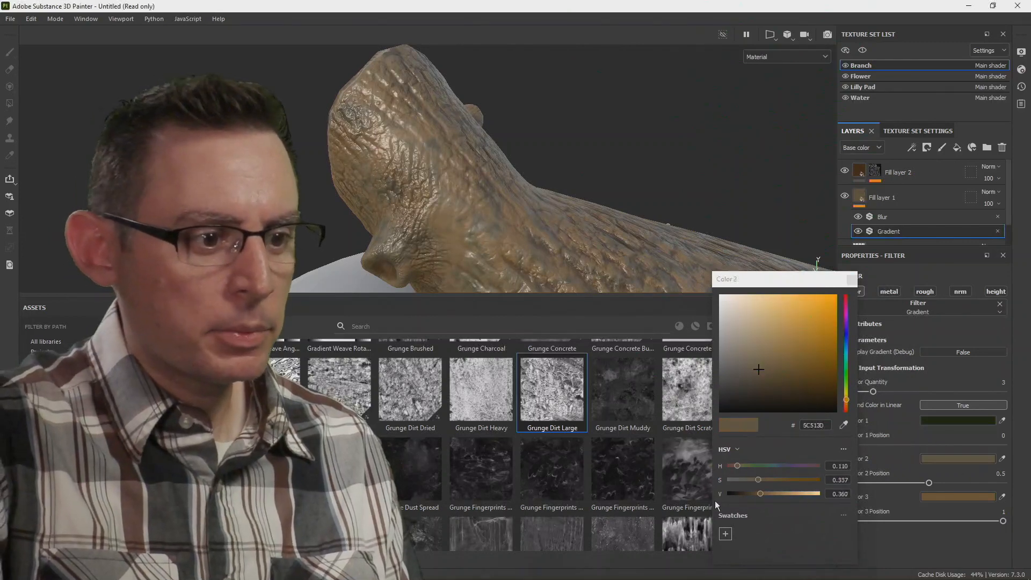
pyautogui.moveTo(762, 494); pyautogui.dragTo(772, 495)
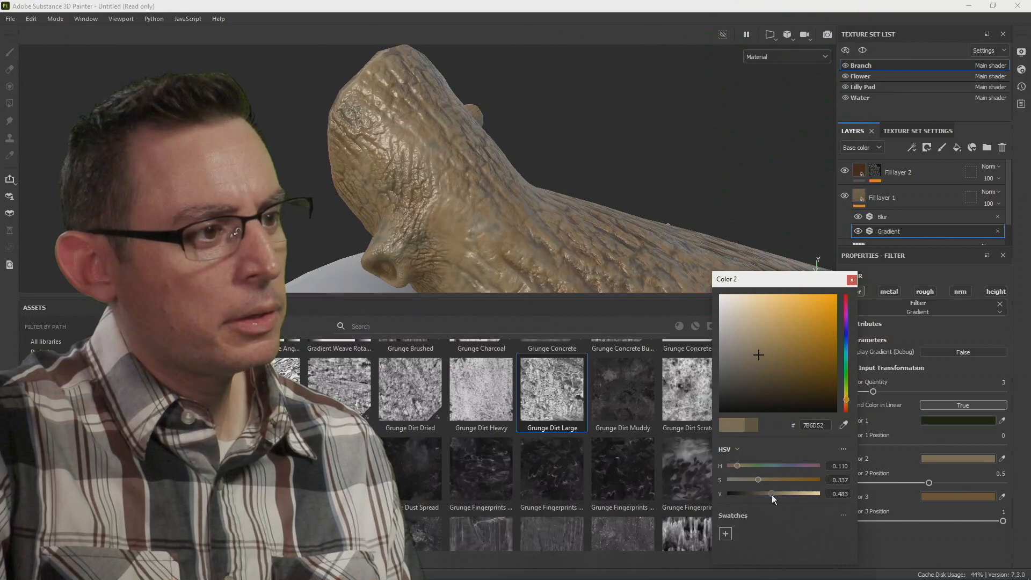
# Lighten and desaturate Color 1 of the Gradient filter, shifting its hue toward yellow to the olive green 2F3120.
pyautogui.click(953, 421)
pyautogui.moveTo(738, 492); pyautogui.dragTo(739, 497)
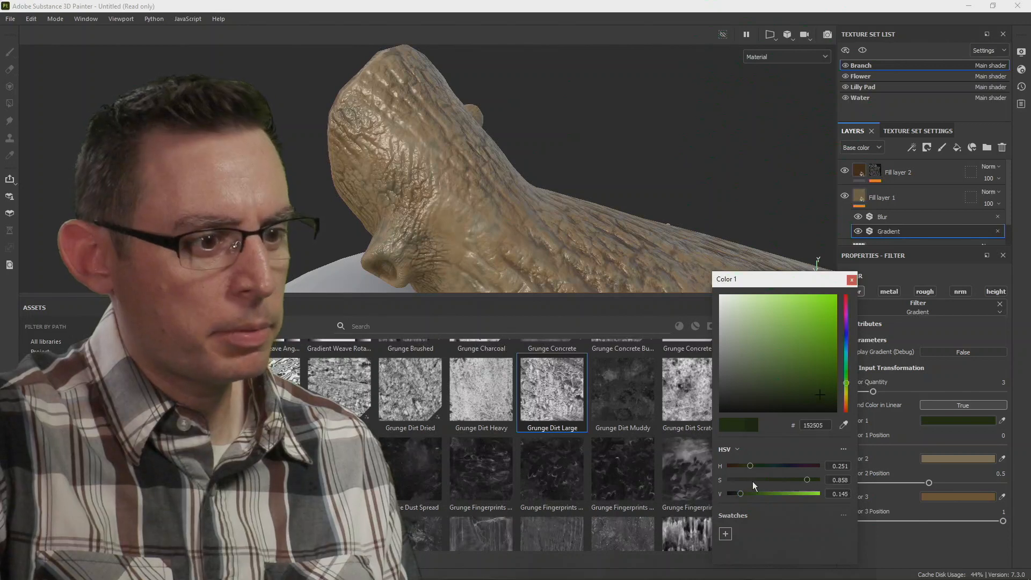
pyautogui.moveTo(756, 479)
pyautogui.mouseDown()
pyautogui.moveTo(778, 478)
pyautogui.moveTo(772, 494)
pyautogui.moveTo(759, 493)
pyautogui.moveTo(759, 478)
pyautogui.moveTo(746, 496)
pyautogui.mouseUp()
pyautogui.click(760, 480)
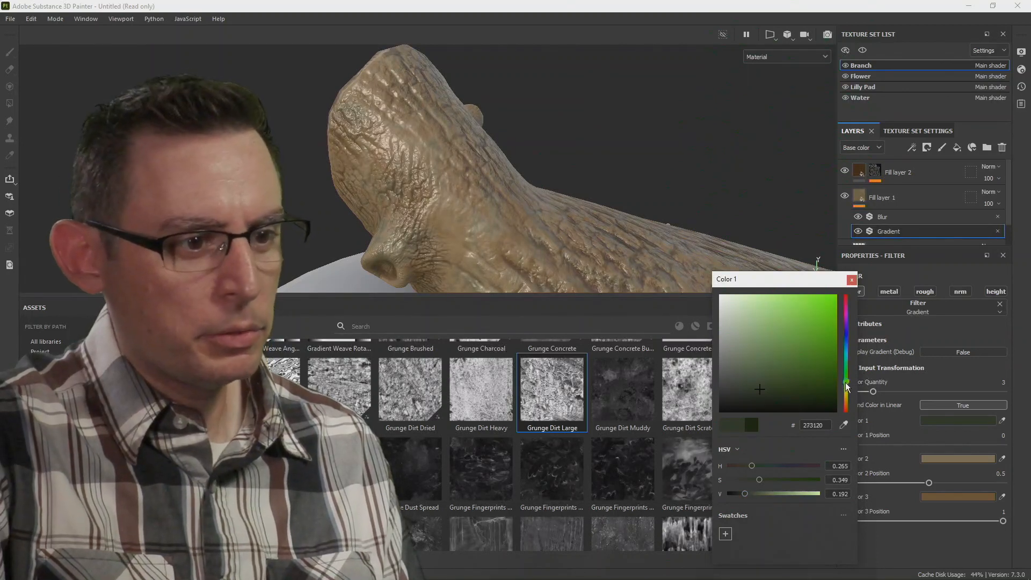
pyautogui.moveTo(847, 386)
pyautogui.mouseDown()
pyautogui.moveTo(847, 398)
pyautogui.moveTo(847, 376)
pyautogui.moveTo(848, 397)
pyautogui.mouseUp()
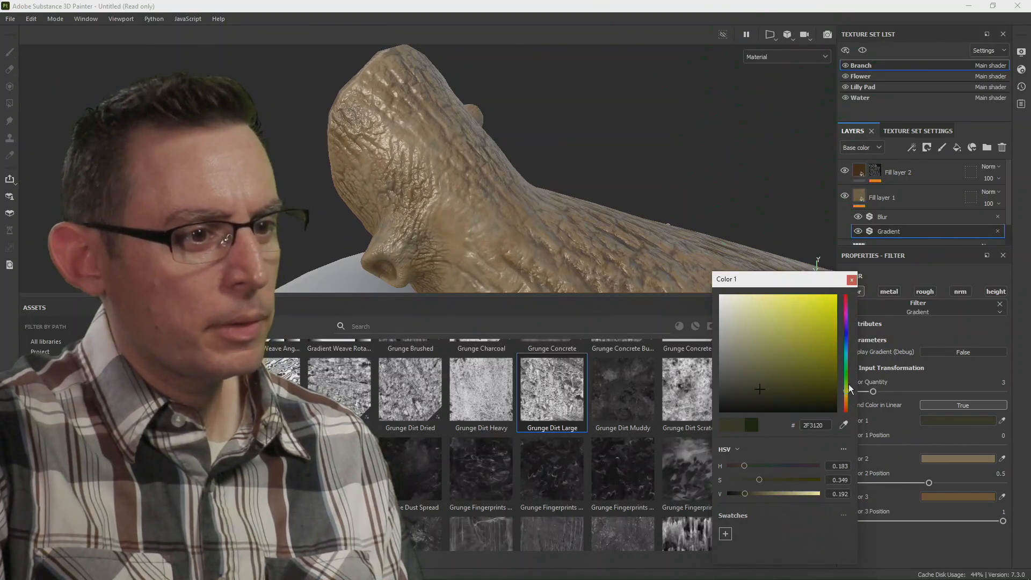
pyautogui.click(852, 278)
pyautogui.moveTo(647, 189)
pyautogui.keyDown('alt'); pyautogui.mouseDown()
pyautogui.moveTo(578, 133)
pyautogui.moveTo(571, 106)
pyautogui.moveTo(627, 210)
pyautogui.moveTo(563, 239)
pyautogui.moveTo(609, 230)
pyautogui.moveTo(603, 202)
pyautogui.mouseUp(); pyautogui.keyUp('alt')
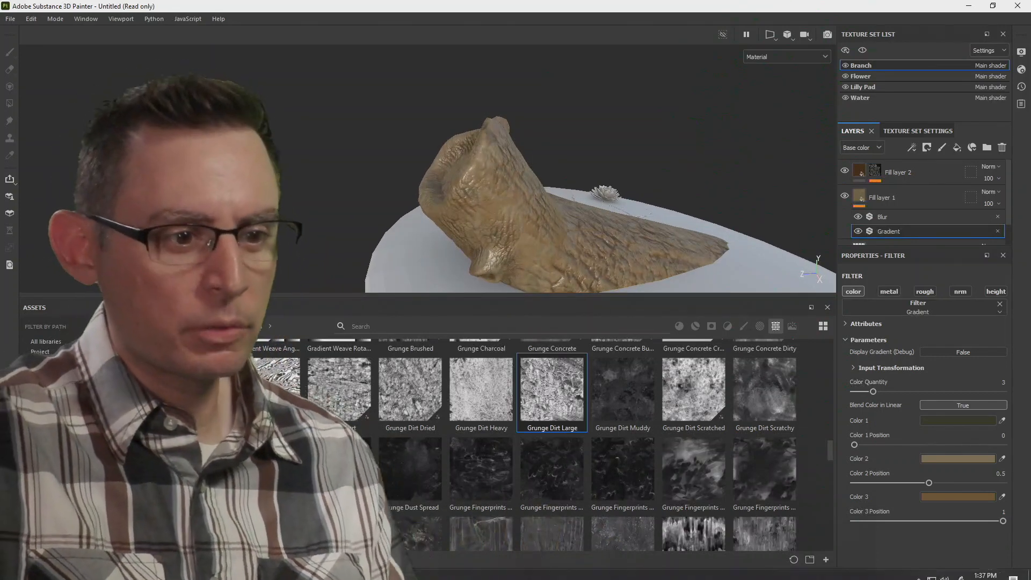
# Desaturate Color 3 of Fill layer 1's Gradient filter to a more muted brown and check it on the branch.
pyautogui.click(950, 498)
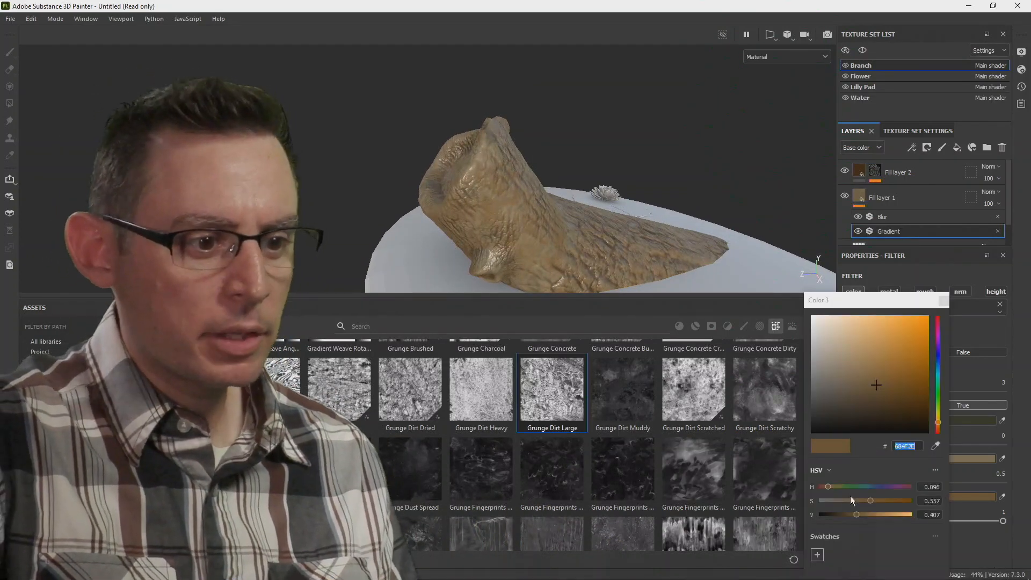
pyautogui.moveTo(863, 498); pyautogui.dragTo(849, 501)
pyautogui.click(944, 300)
pyautogui.keyDown('alt'); pyautogui.moveTo(625, 210); pyautogui.dragTo(675, 162); pyautogui.keyUp('alt')
pyautogui.keyDown('alt'); pyautogui.moveTo(625, 222); pyautogui.dragTo(602, 164, button='middle'); pyautogui.keyUp('alt')
pyautogui.keyDown('alt'); pyautogui.moveTo(602, 165); pyautogui.dragTo(605, 210); pyautogui.keyUp('alt')
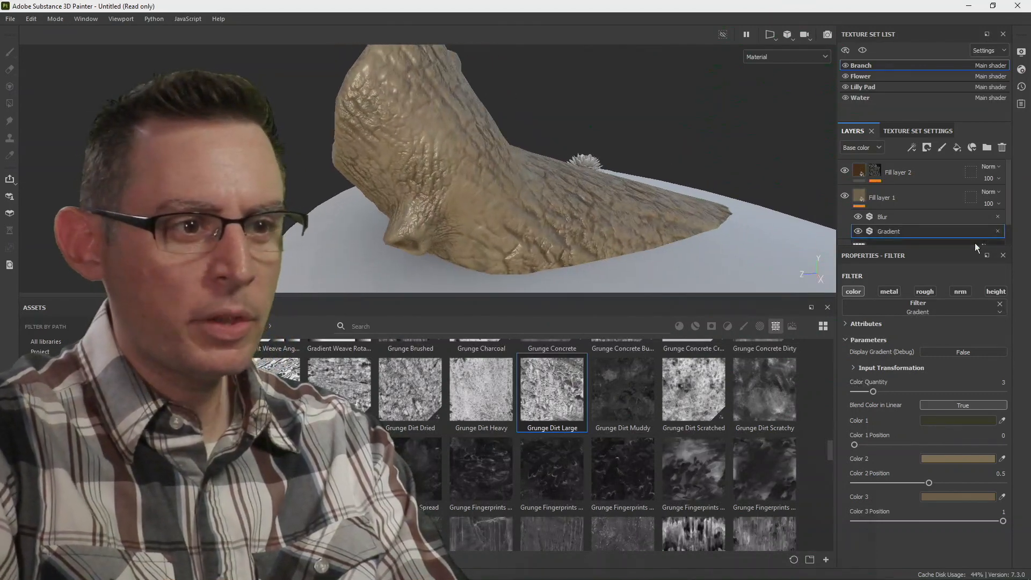
# Compare the branch with Fill layer 1's Gradient filter off and on.
pyautogui.click(858, 232)
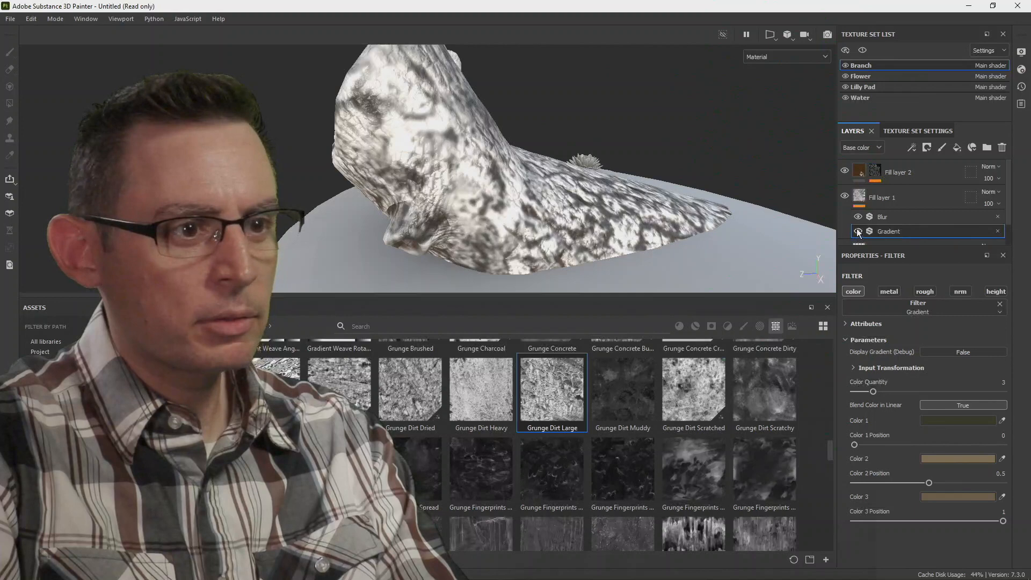
pyautogui.click(858, 231)
pyautogui.keyDown('alt'); pyautogui.moveTo(774, 196); pyautogui.dragTo(508, 208); pyautogui.keyUp('alt')
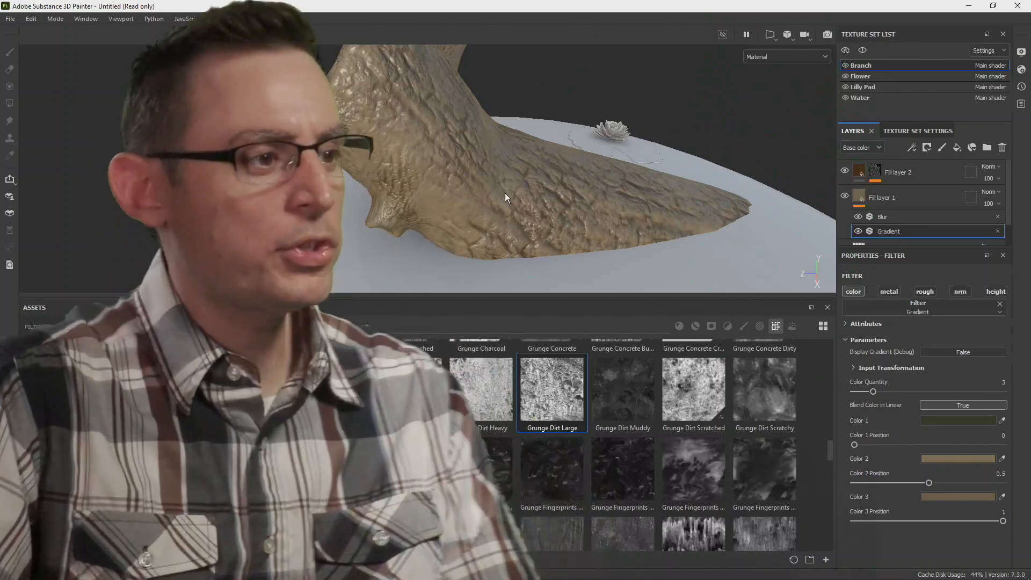
pyautogui.moveTo(605, 204)
pyautogui.keyDown('alt'); pyautogui.mouseDown()
pyautogui.moveTo(581, 222)
pyautogui.moveTo(539, 217)
pyautogui.moveTo(642, 182)
pyautogui.moveTo(597, 214)
pyautogui.moveTo(558, 217)
pyautogui.moveTo(588, 203)
pyautogui.mouseUp(); pyautogui.keyUp('alt')
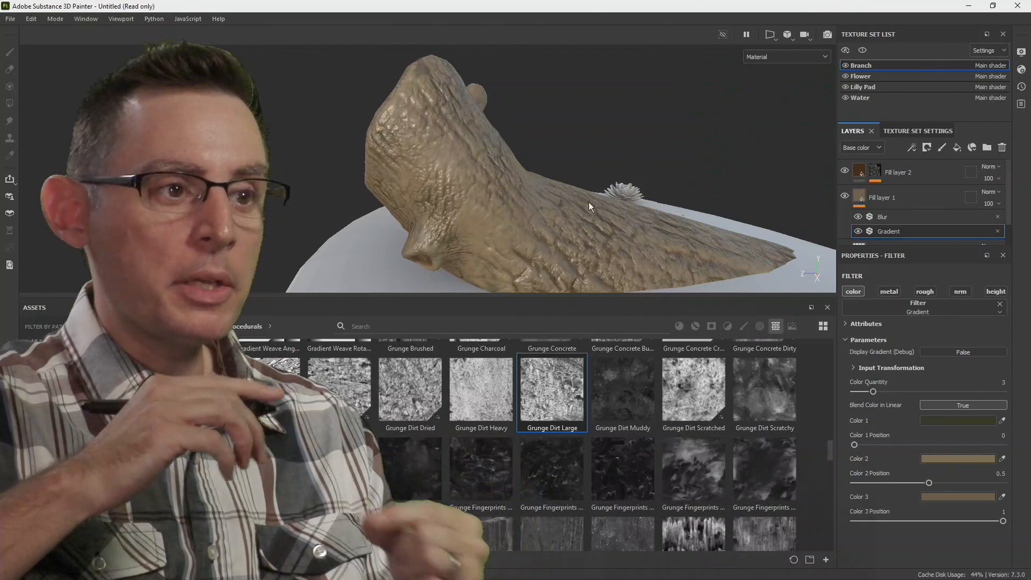
# Duplicate Fill layer 1 together with its Blur and Gradient filters.
pyautogui.click(865, 198)
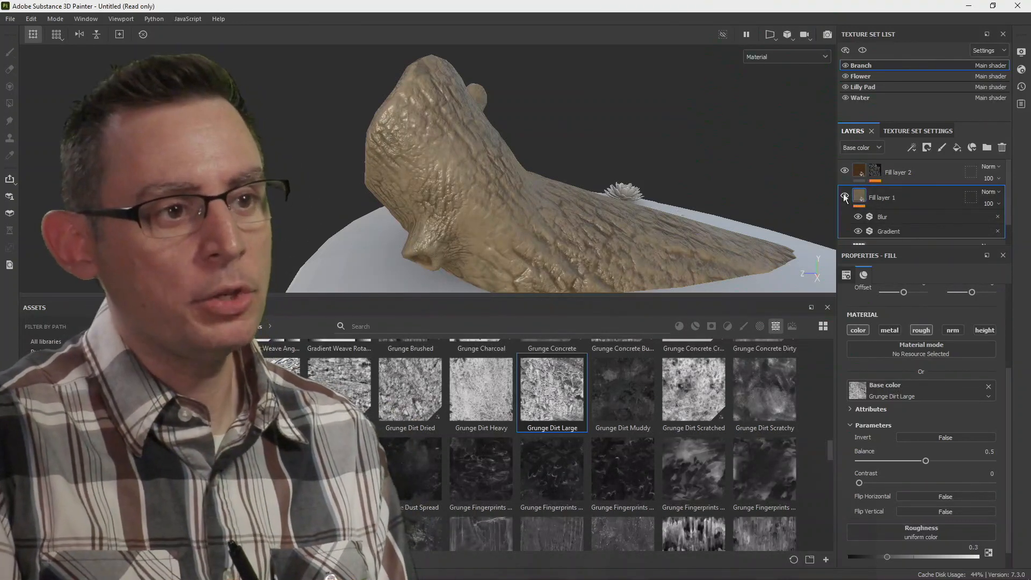
pyautogui.keyDown('alt'); pyautogui.moveTo(626, 219); pyautogui.dragTo(597, 209, button='middle'); pyautogui.keyUp('alt')
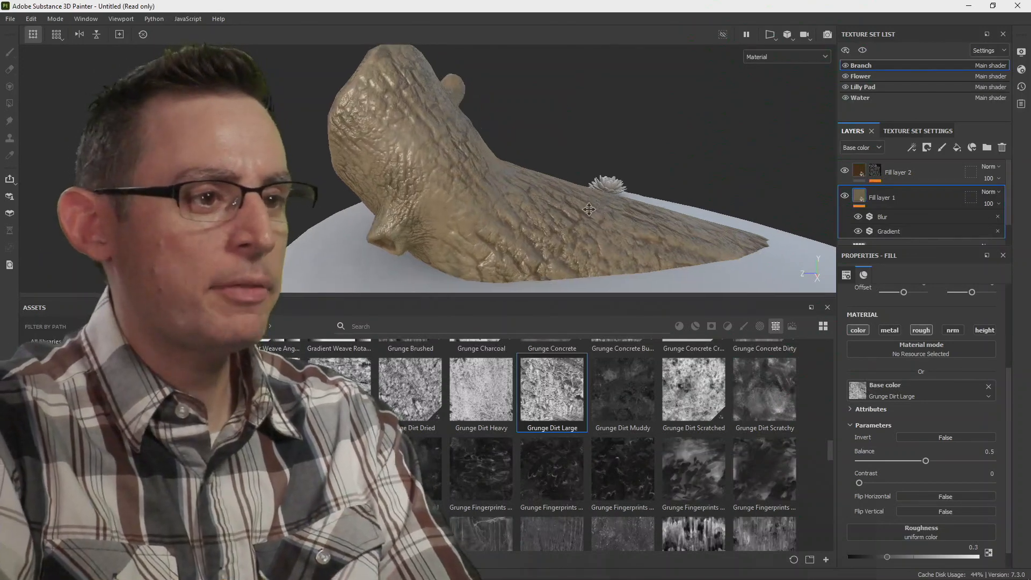
pyautogui.keyDown('alt'); pyautogui.moveTo(607, 217); pyautogui.dragTo(638, 210); pyautogui.keyUp('alt')
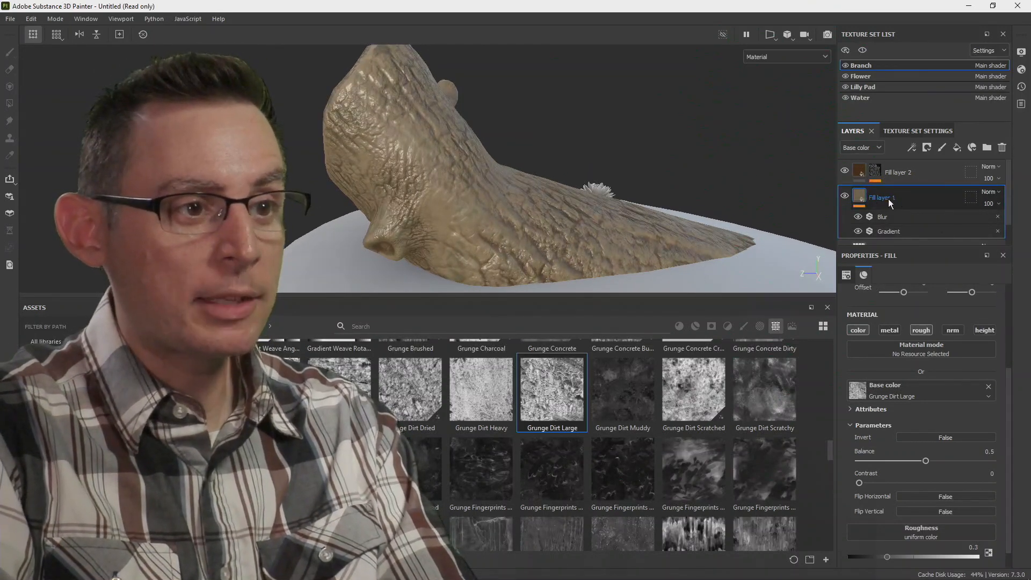
pyautogui.scroll(-1, 875, 200)
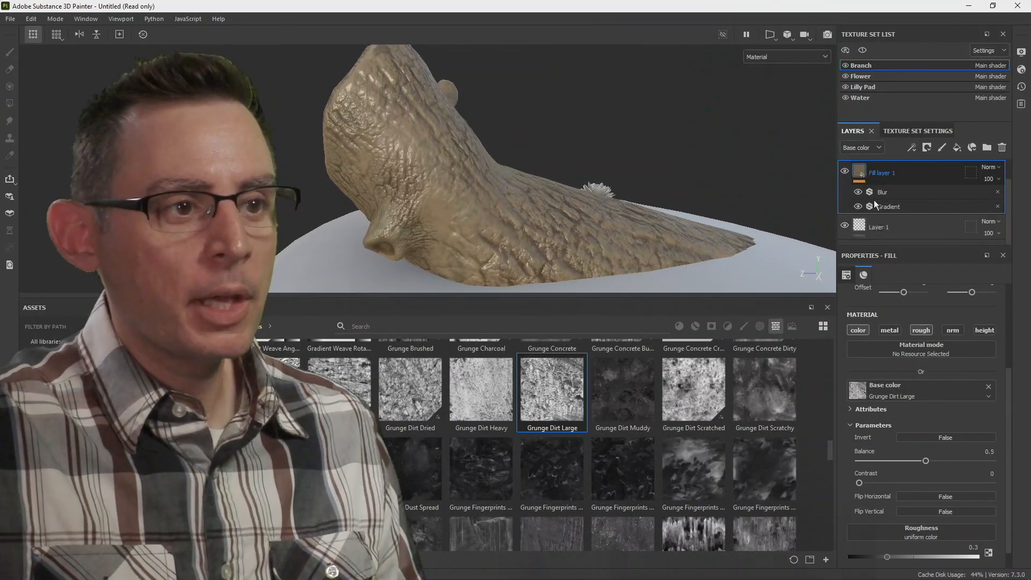
pyautogui.rightClick(876, 174)
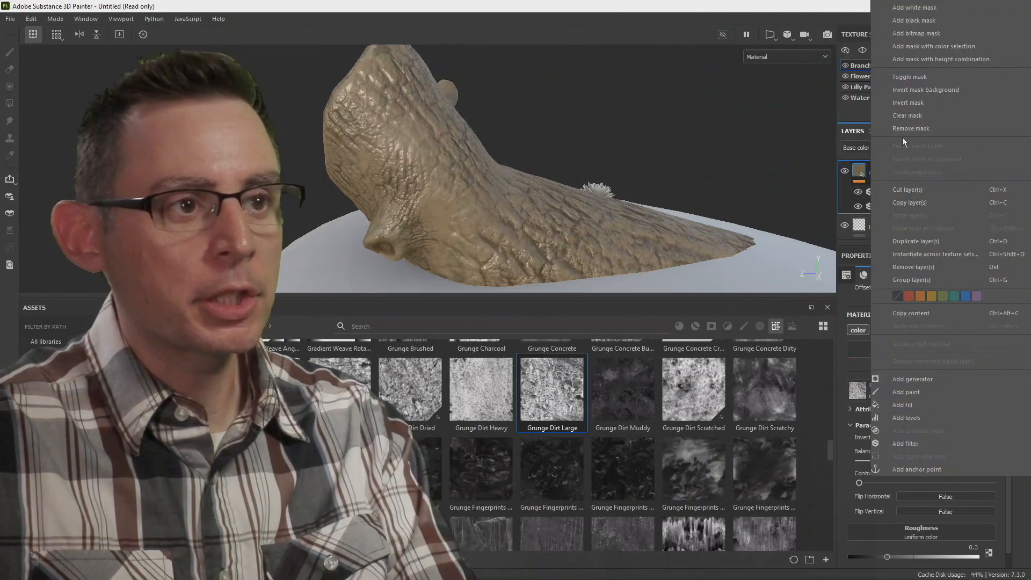
pyautogui.click(927, 242)
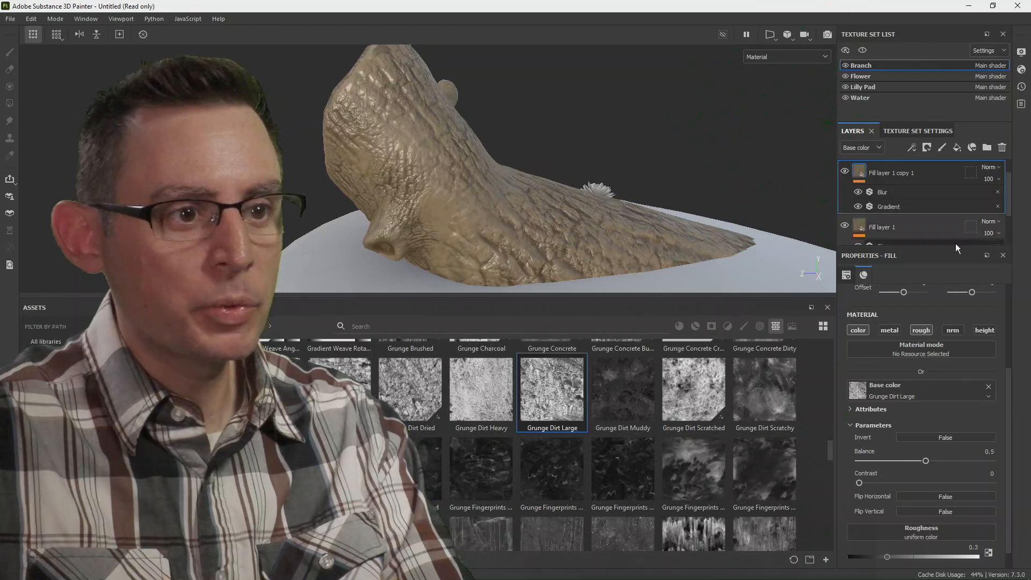
# Enlarge the layer stack area and rename the duplicated fill layer to Top of Log.
pyautogui.moveTo(955, 246); pyautogui.dragTo(954, 327)
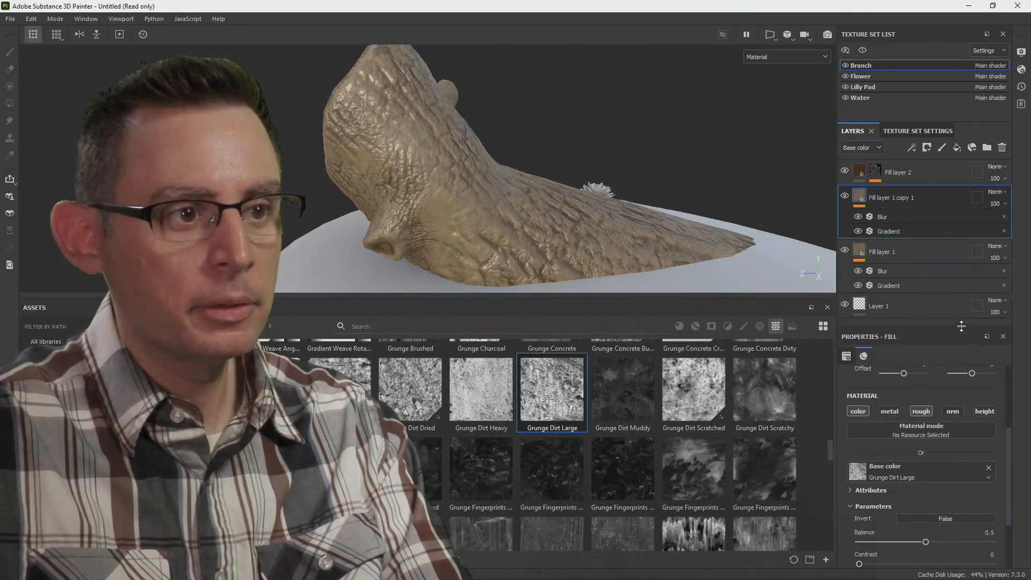
pyautogui.doubleClick(894, 198)
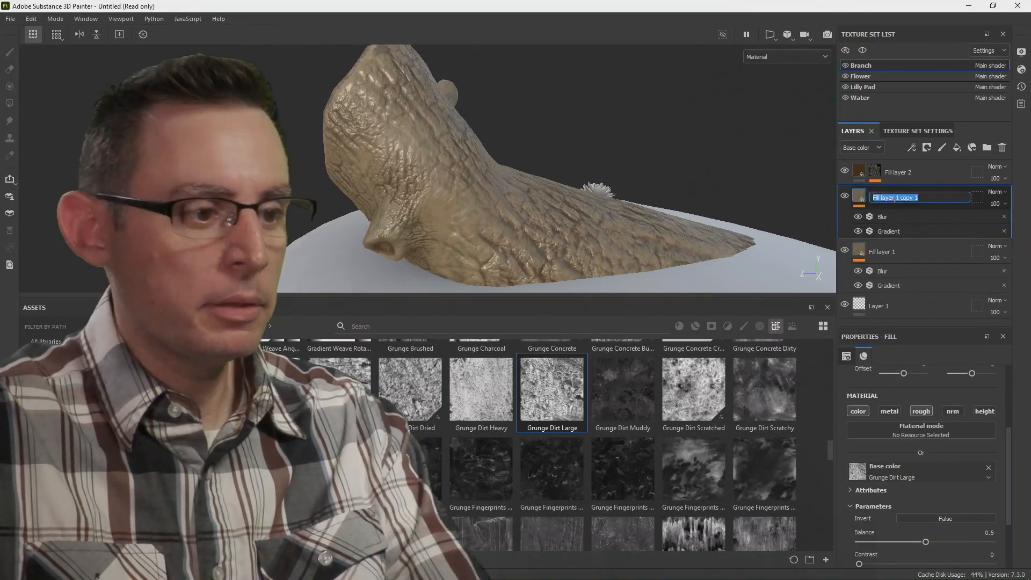
pyautogui.write('Top ')
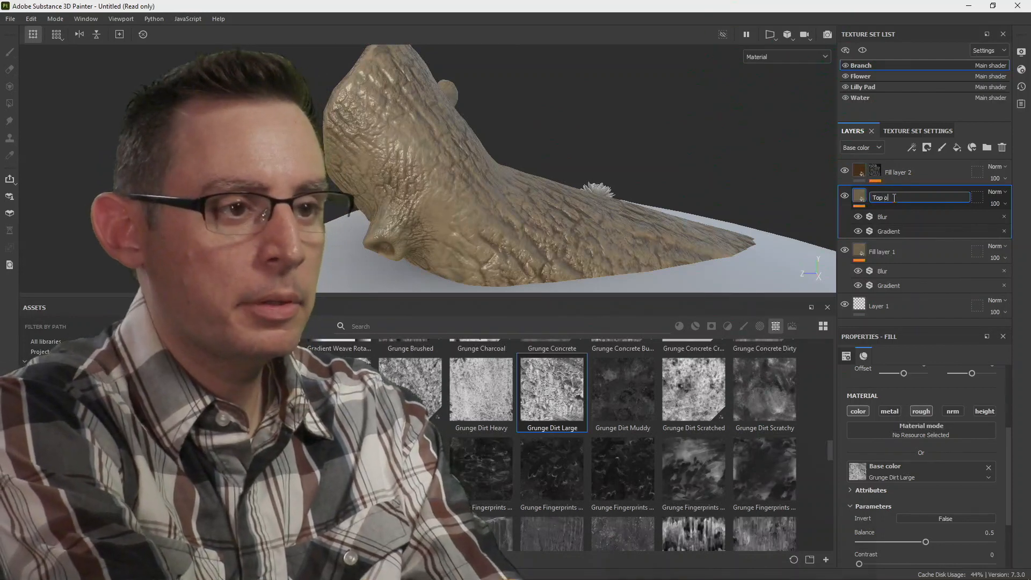
pyautogui.write('og')
pyautogui.press('BackSpace')
pyautogui.press('BackSpace')
pyautogui.write('F Log')
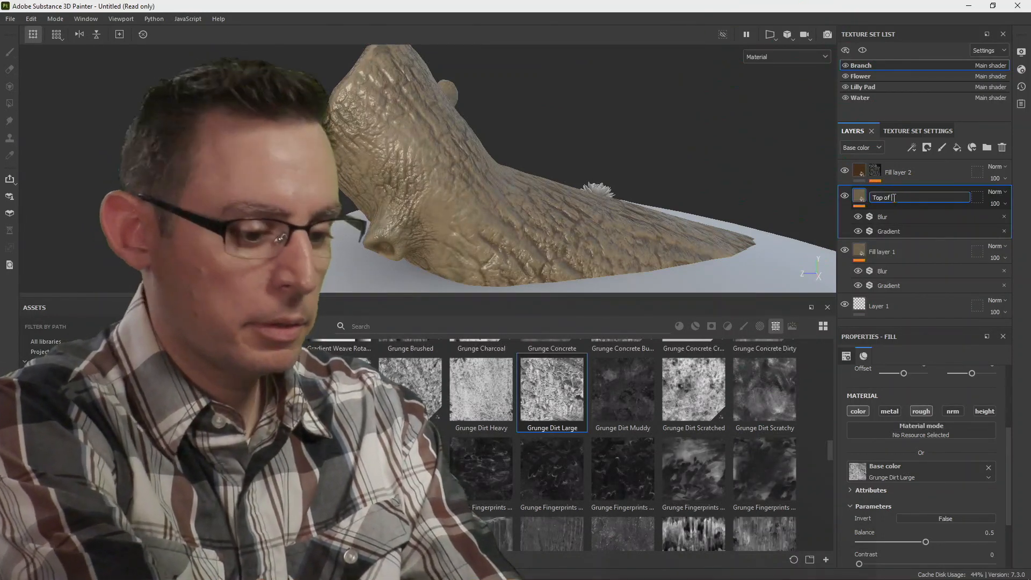
pyautogui.press('Return')
# Rename the original Fill layer 1 to Bottom of Log.
pyautogui.doubleClick(882, 252)
pyautogui.write('Bottom')
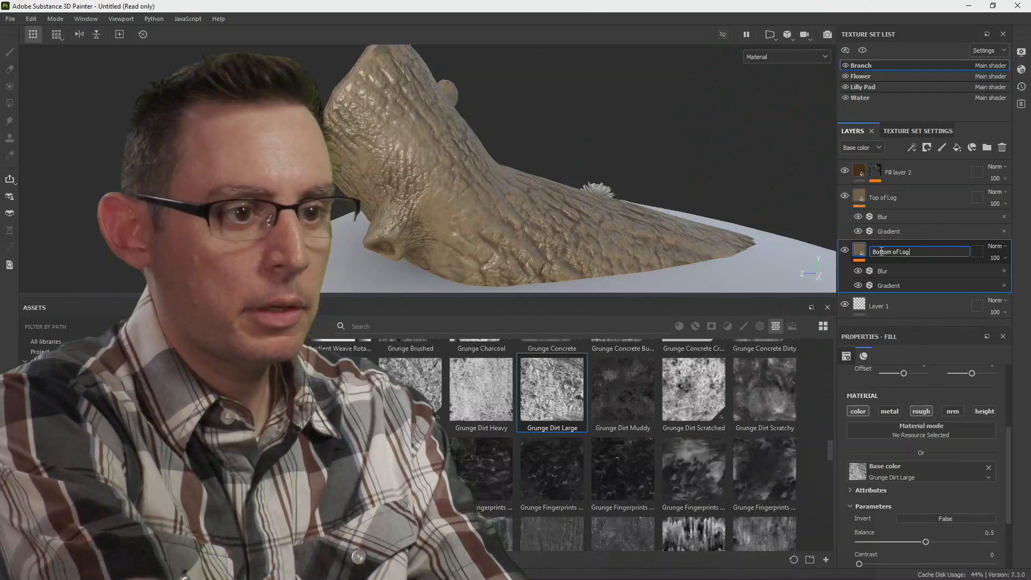
pyautogui.write(' of Log')
pyautogui.press('Return')
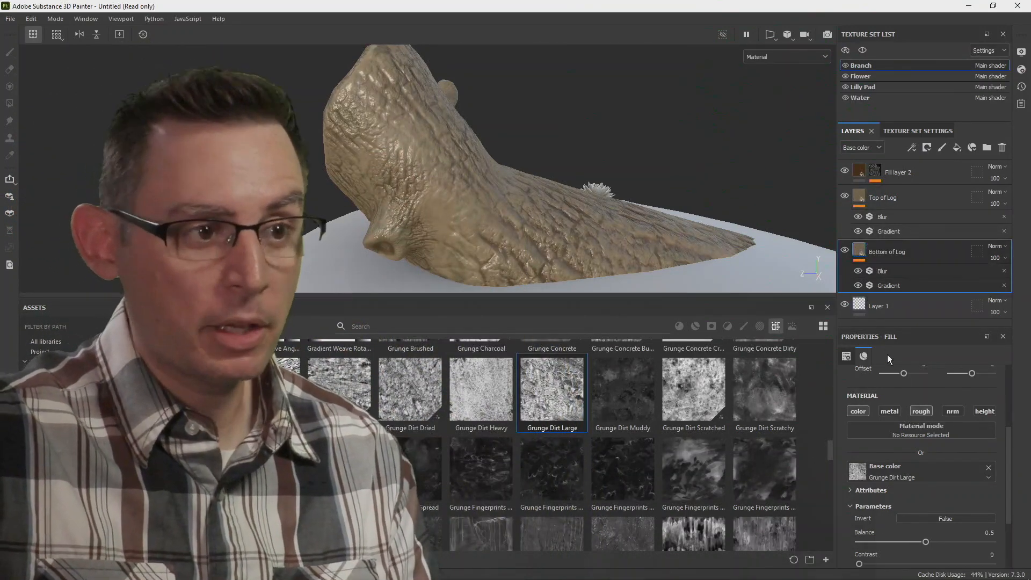
pyautogui.click(889, 285)
pyautogui.moveTo(1007, 443); pyautogui.dragTo(1003, 408)
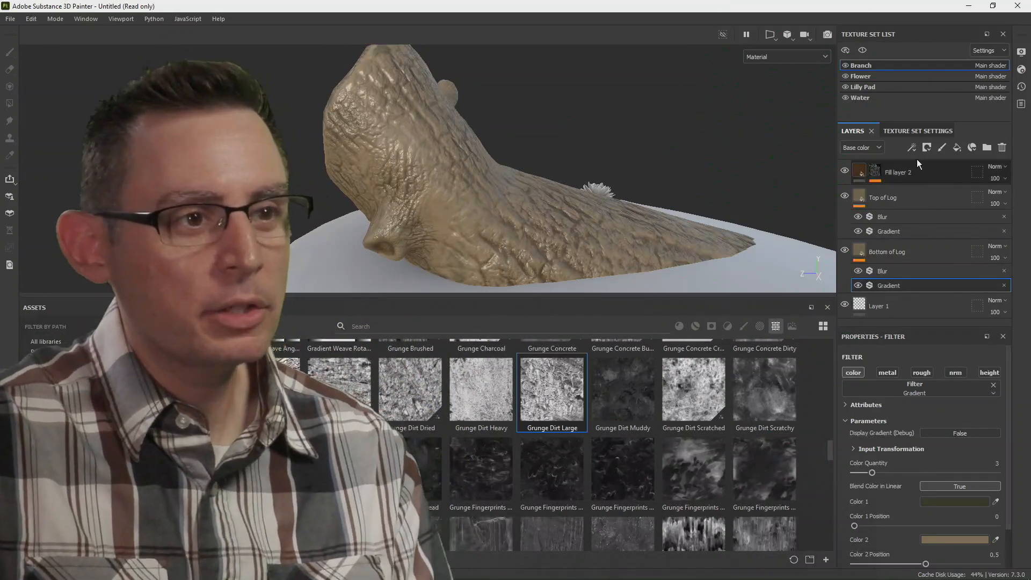
pyautogui.click(912, 148)
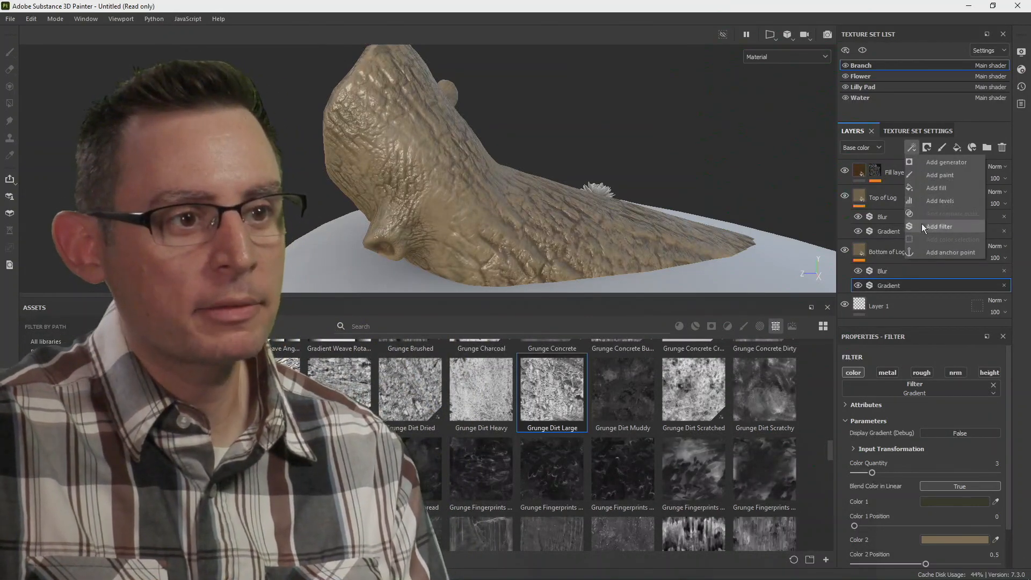
pyautogui.click(921, 225)
pyautogui.moveTo(873, 286); pyautogui.dragTo(900, 269)
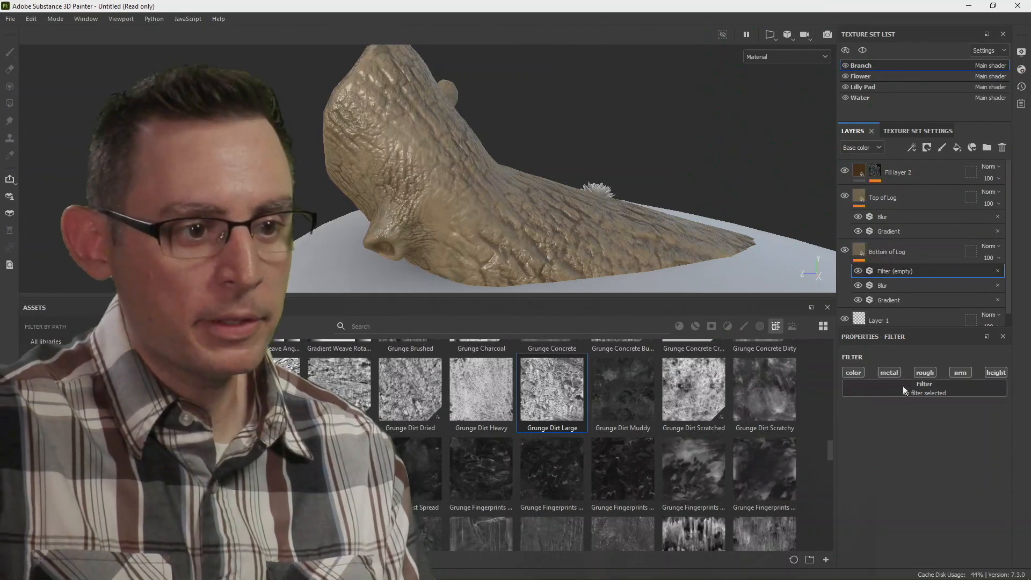
pyautogui.click(905, 387)
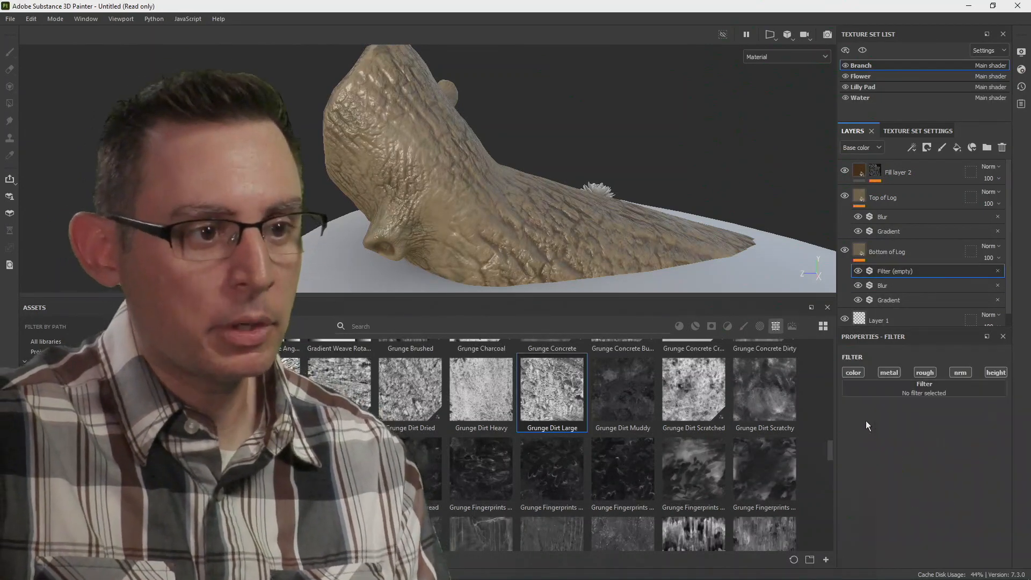
pyautogui.click(998, 271)
# Darken Bottom of Log with a base color Levels adjustment, input midtone 1.321 and white point 0.986, while Top of Log is hidden.
pyautogui.click(912, 146)
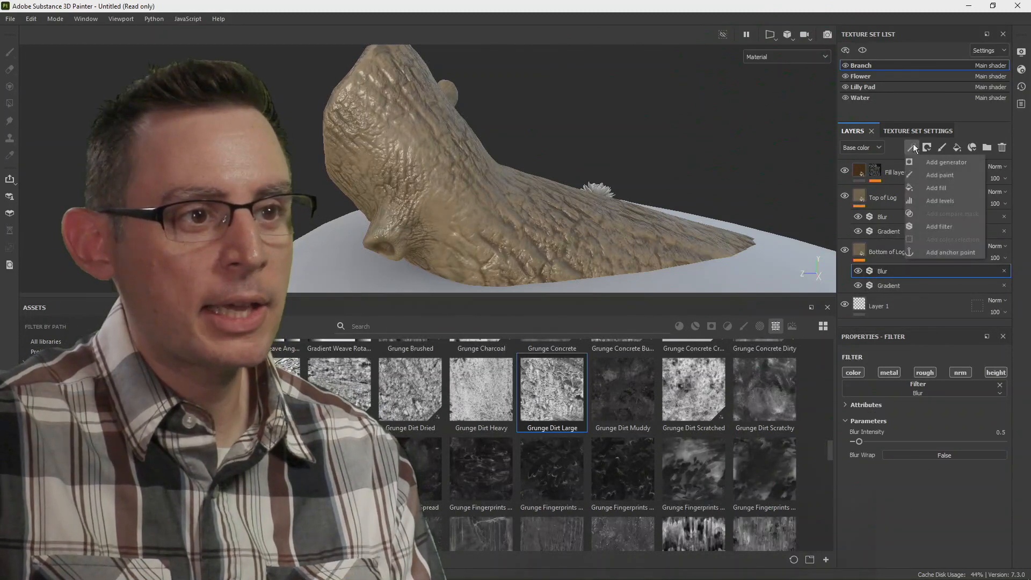
pyautogui.click(933, 200)
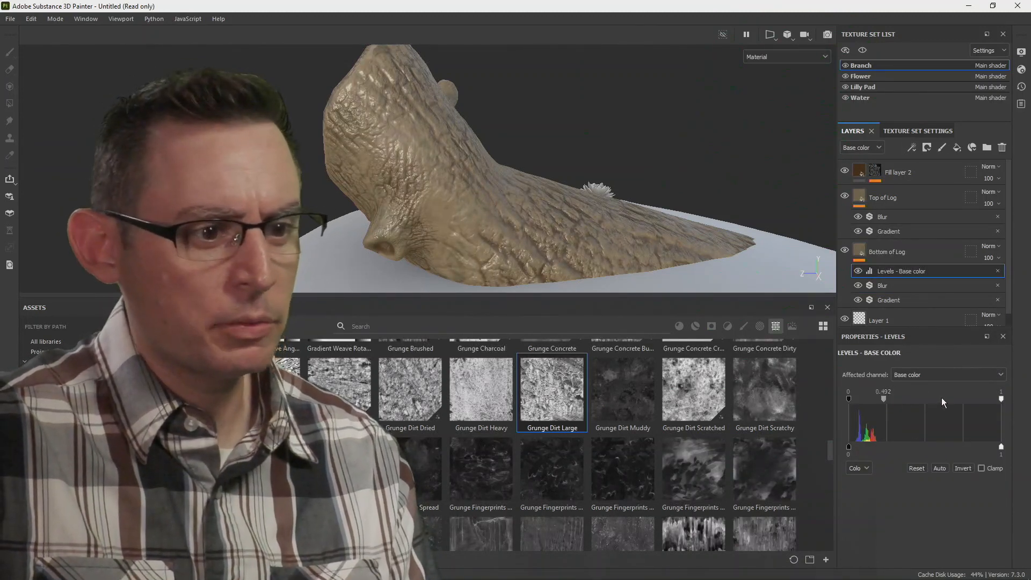
pyautogui.moveTo(1000, 396); pyautogui.dragTo(911, 399)
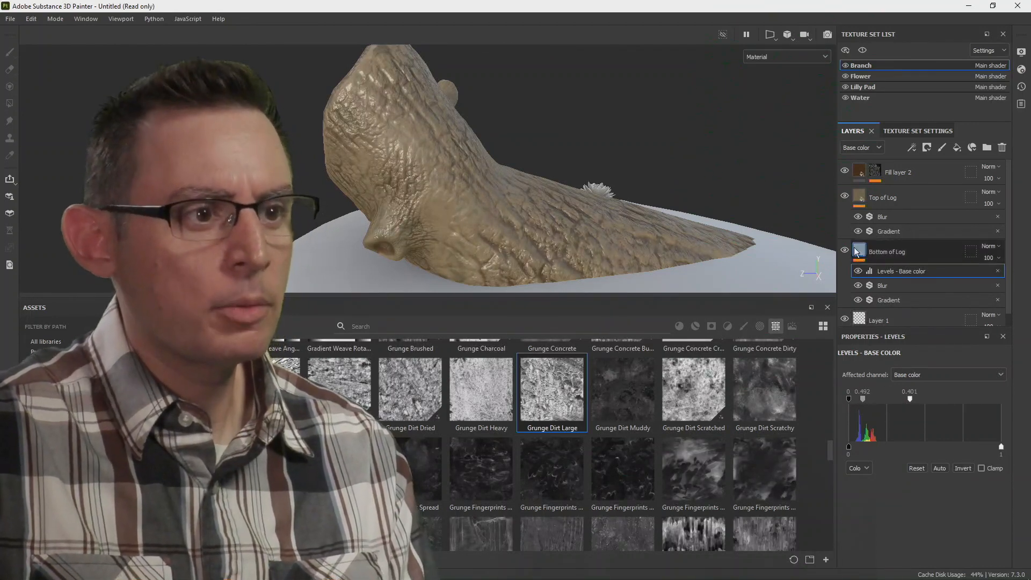
pyautogui.click(844, 196)
pyautogui.moveTo(915, 397); pyautogui.dragTo(999, 399)
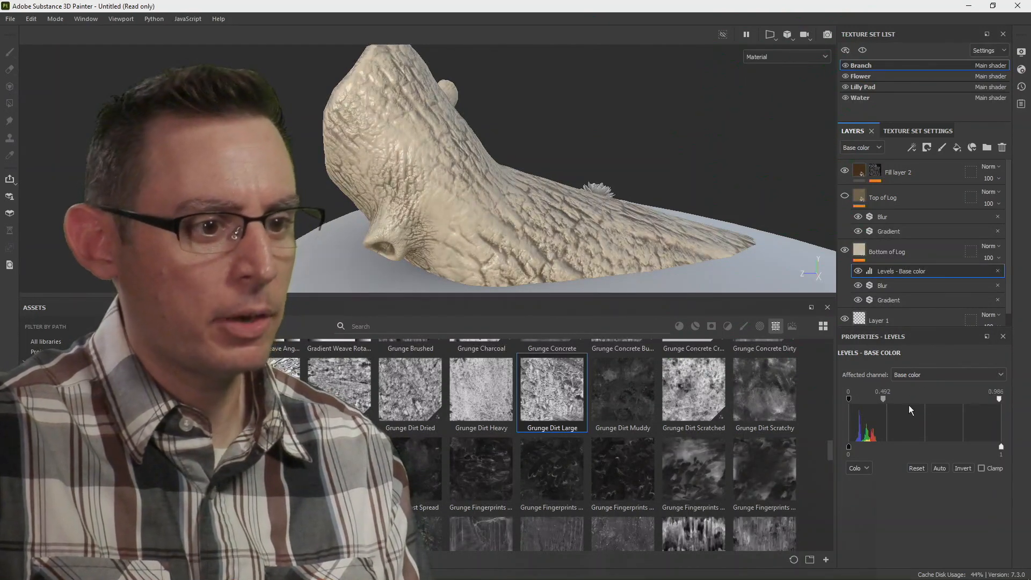
pyautogui.moveTo(884, 398); pyautogui.dragTo(928, 399)
pyautogui.moveTo(925, 396); pyautogui.dragTo(926, 398)
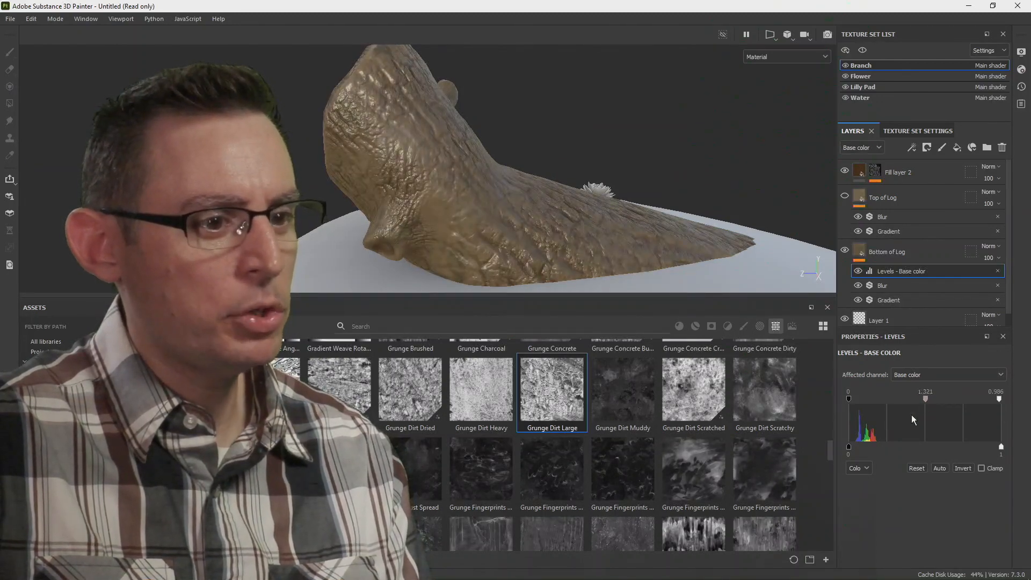
# Toggle the Top of Log layer to compare it with the darker Bottom of Log from several angles, and leave it visible.
pyautogui.keyDown('alt'); pyautogui.moveTo(643, 225); pyautogui.dragTo(766, 259); pyautogui.keyUp('alt')
pyautogui.click(845, 197)
pyautogui.click(845, 196)
pyautogui.click(845, 197)
pyautogui.click(845, 197)
pyautogui.keyDown('alt'); pyautogui.moveTo(645, 236); pyautogui.dragTo(692, 225); pyautogui.keyUp('alt')
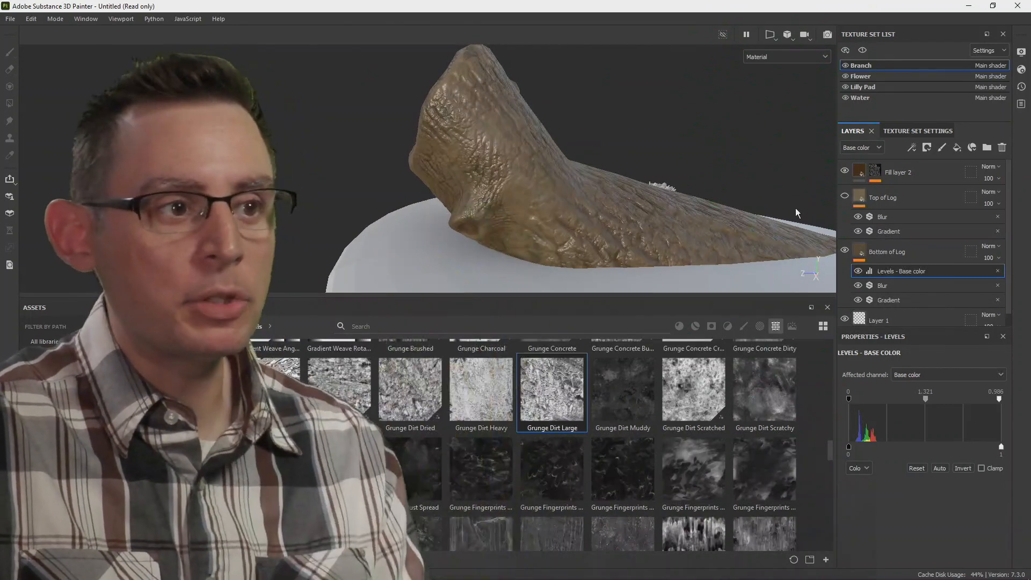
pyautogui.click(845, 197)
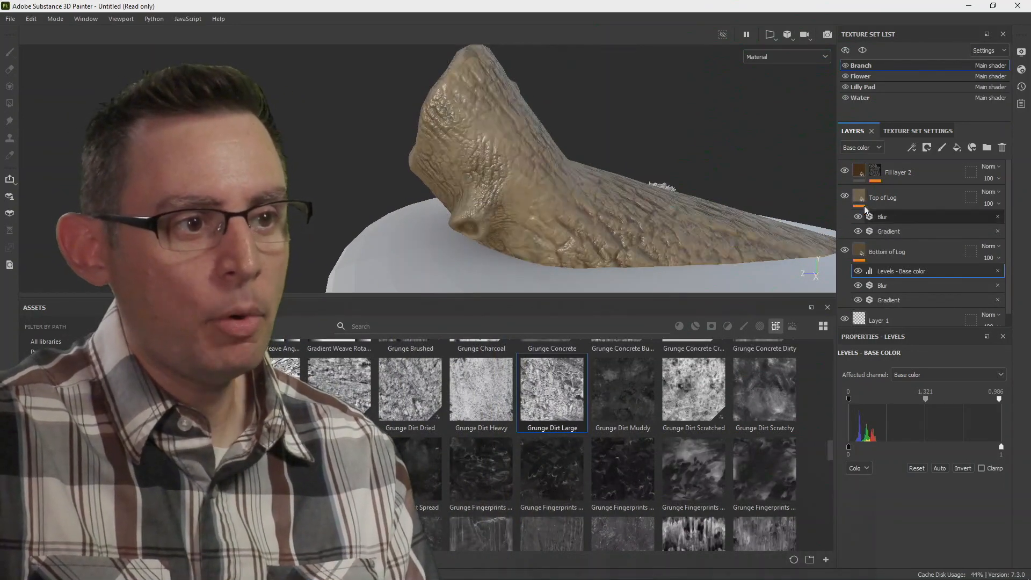
# Add a black mask to the Top of Log layer.
pyautogui.click(862, 200)
pyautogui.moveTo(862, 199)
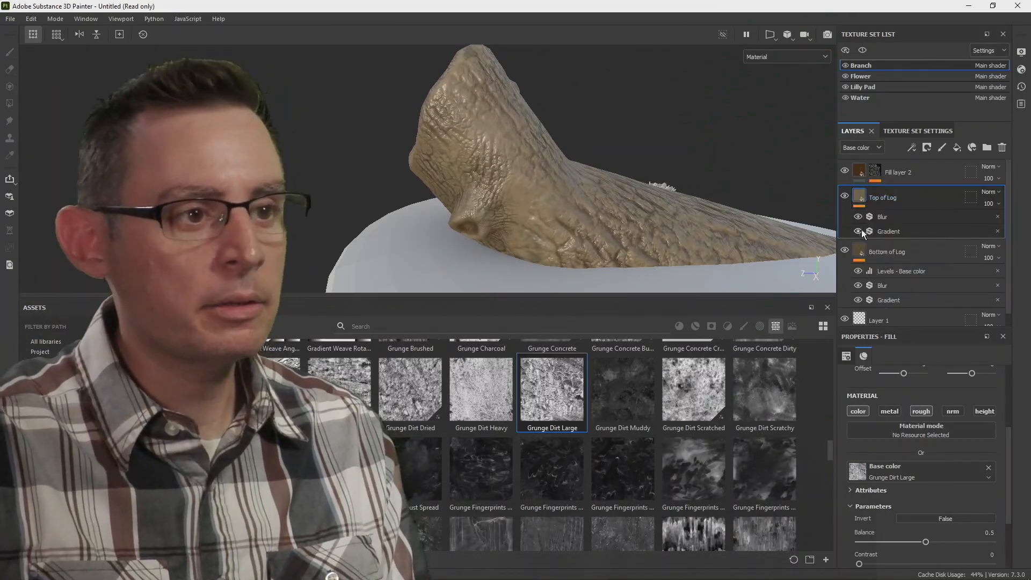
pyautogui.rightClick(863, 196)
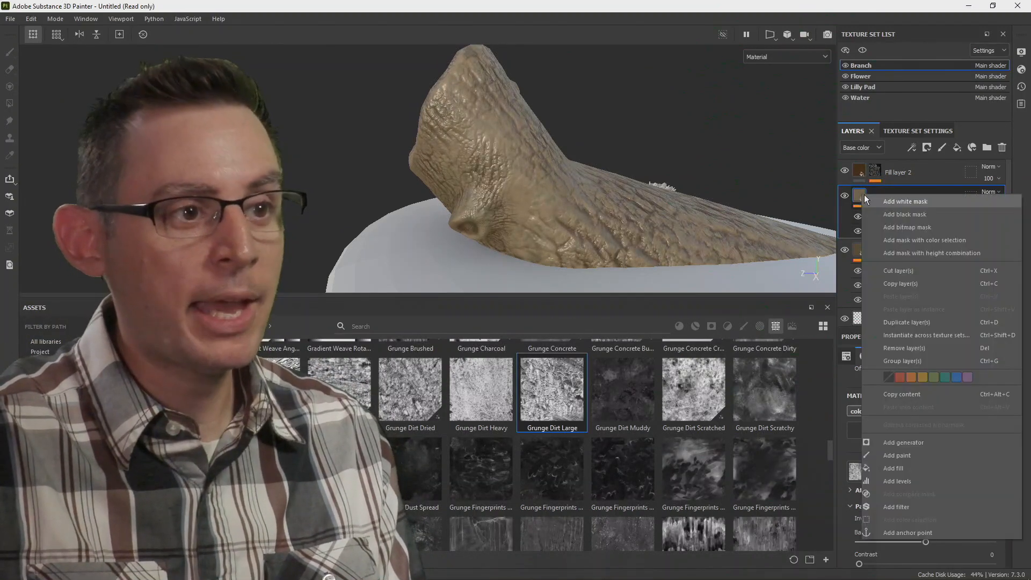
pyautogui.click(898, 214)
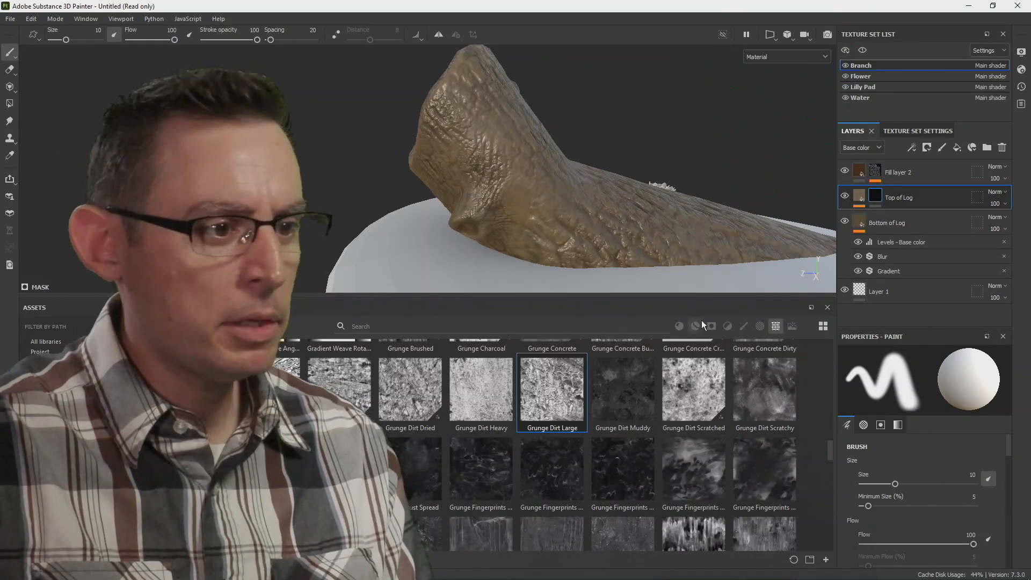
# Try the Moss From Top smart mask on the Top of Log layer's mask.
pyautogui.click(728, 326)
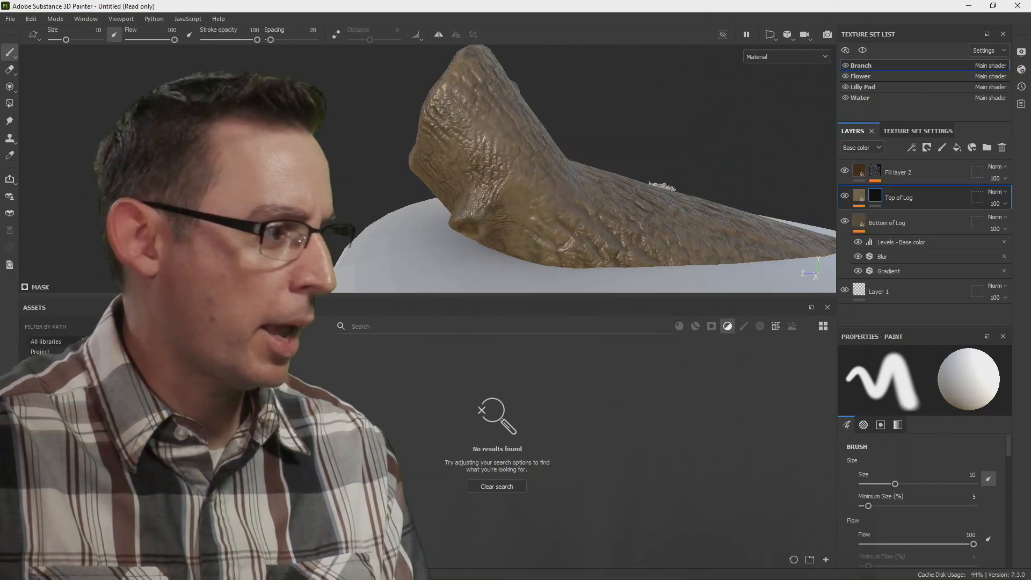
pyautogui.click(46, 341)
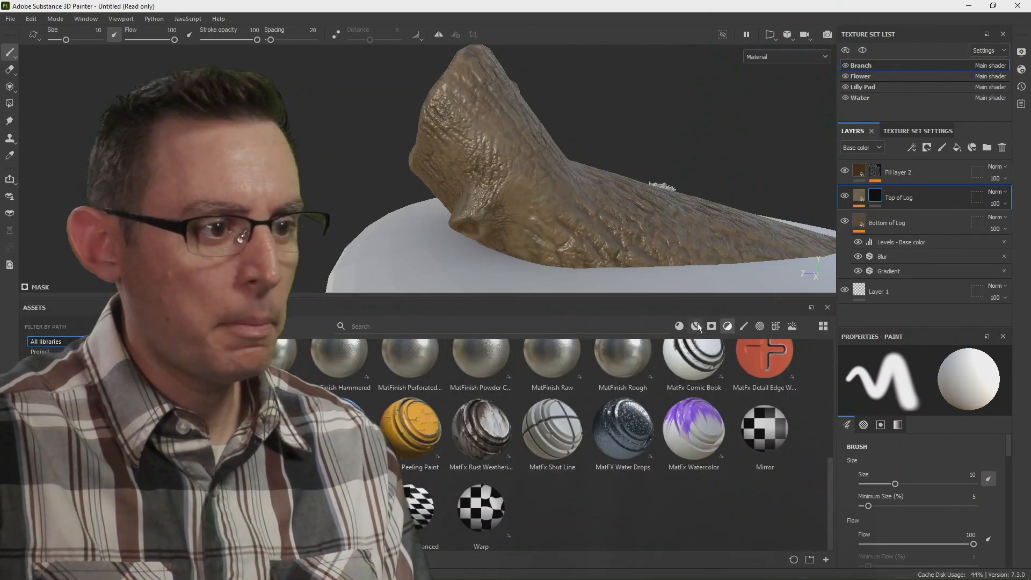
pyautogui.click(713, 326)
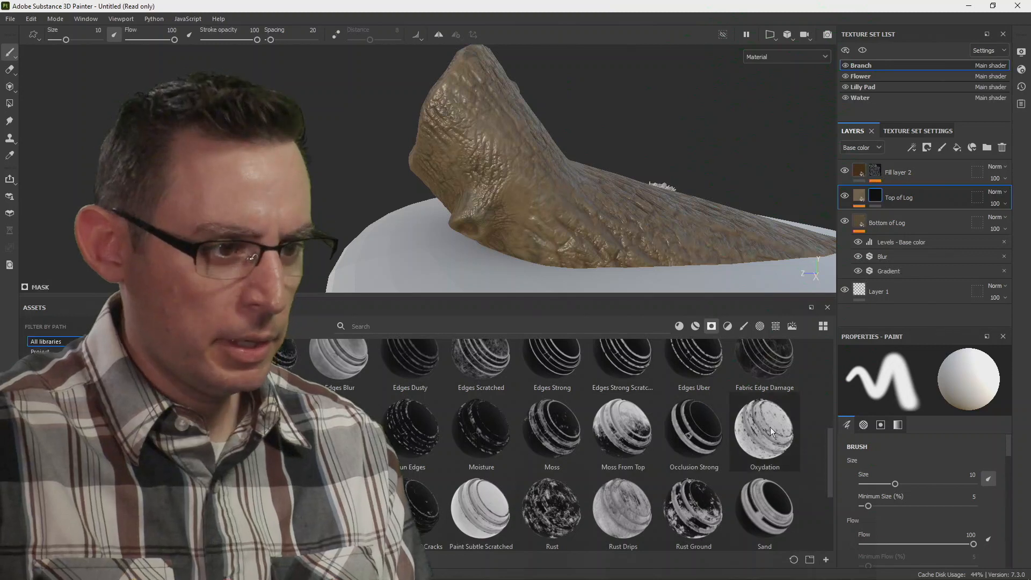
pyautogui.moveTo(830, 440); pyautogui.dragTo(834, 414)
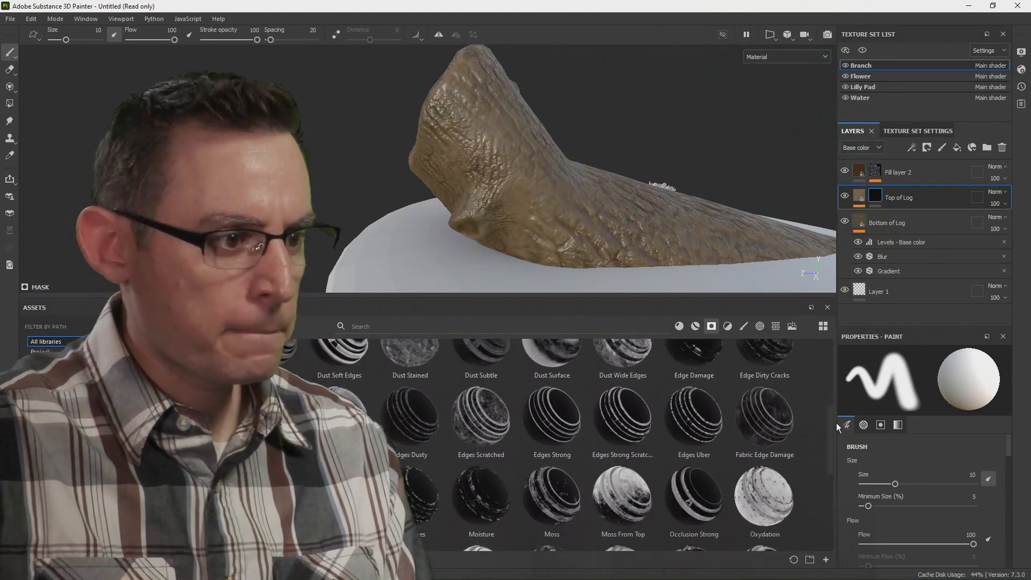
pyautogui.scroll(-1, 715, 478)
pyautogui.moveTo(622, 486); pyautogui.dragTo(875, 197)
pyautogui.keyDown('alt'); pyautogui.moveTo(753, 167); pyautogui.dragTo(677, 172); pyautogui.keyUp('alt')
pyautogui.click(876, 198)
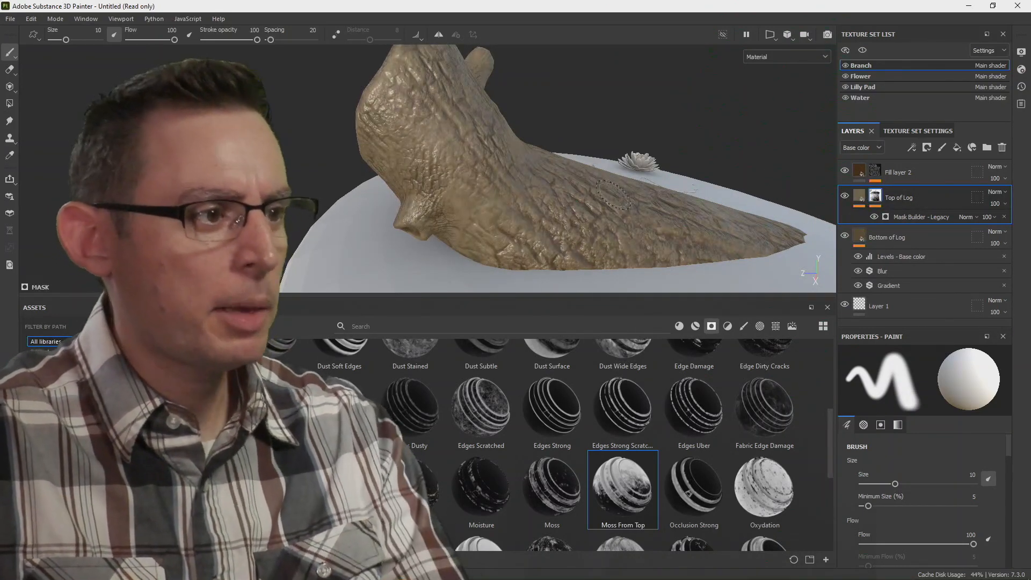
# Toggle the Top of Log layer's visibility to examine how the smart mask covers the branch's underside.
pyautogui.keyDown('alt'); pyautogui.moveTo(634, 231); pyautogui.dragTo(629, 136); pyautogui.keyUp('alt')
pyautogui.moveTo(655, 185)
pyautogui.keyDown('alt'); pyautogui.mouseDown()
pyautogui.moveTo(491, 202)
pyautogui.moveTo(553, 165)
pyautogui.moveTo(626, 185)
pyautogui.moveTo(517, 205)
pyautogui.moveTo(501, 191)
pyautogui.moveTo(516, 193)
pyautogui.mouseUp(); pyautogui.keyUp('alt')
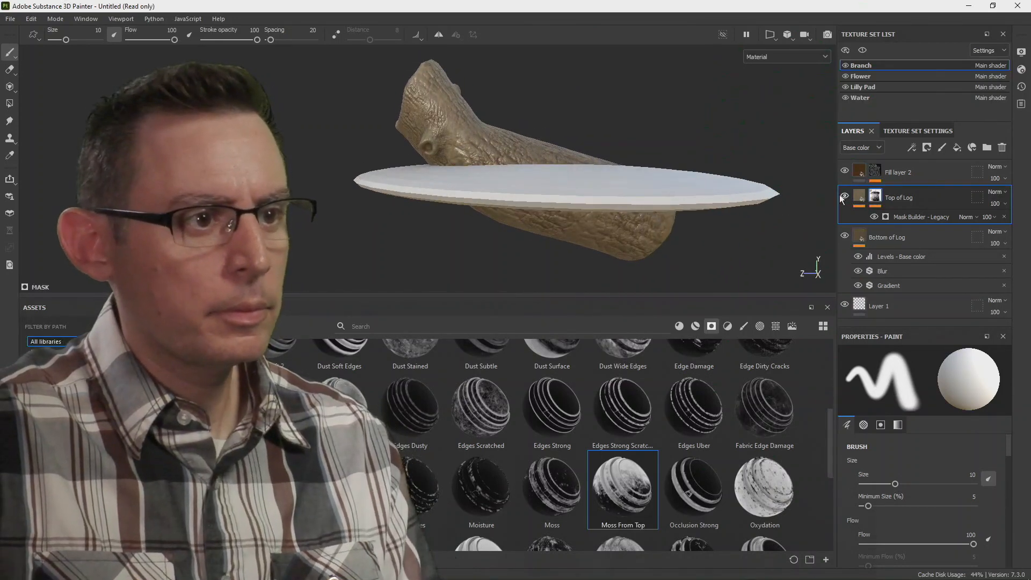
pyautogui.click(843, 197)
pyautogui.click(843, 197)
pyautogui.click(844, 197)
pyautogui.click(844, 198)
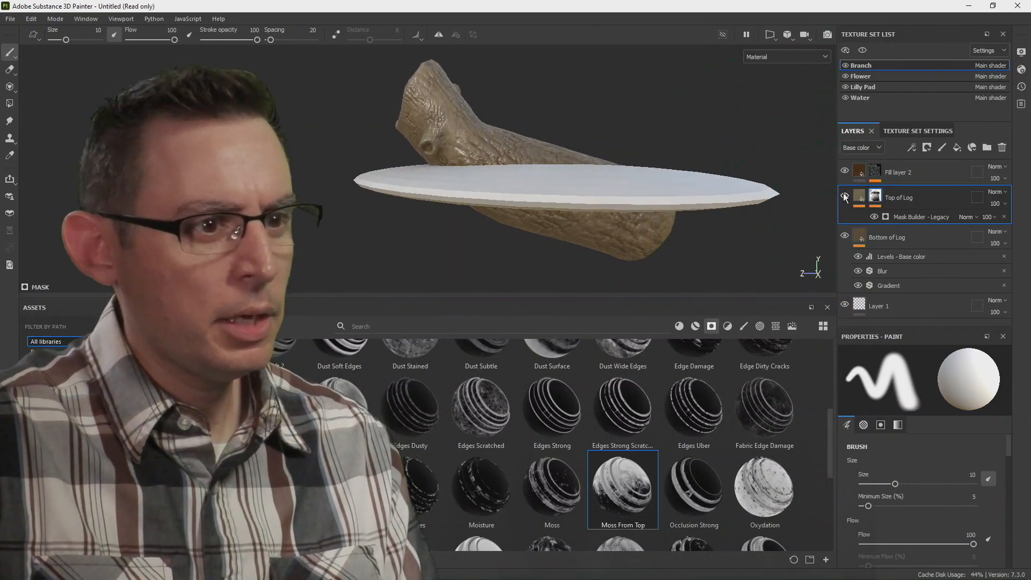
# Try inverting the Mask Builder - Legacy generator and a Level of 0.88, restore Invert to False, and delete the generator.
pyautogui.click(898, 217)
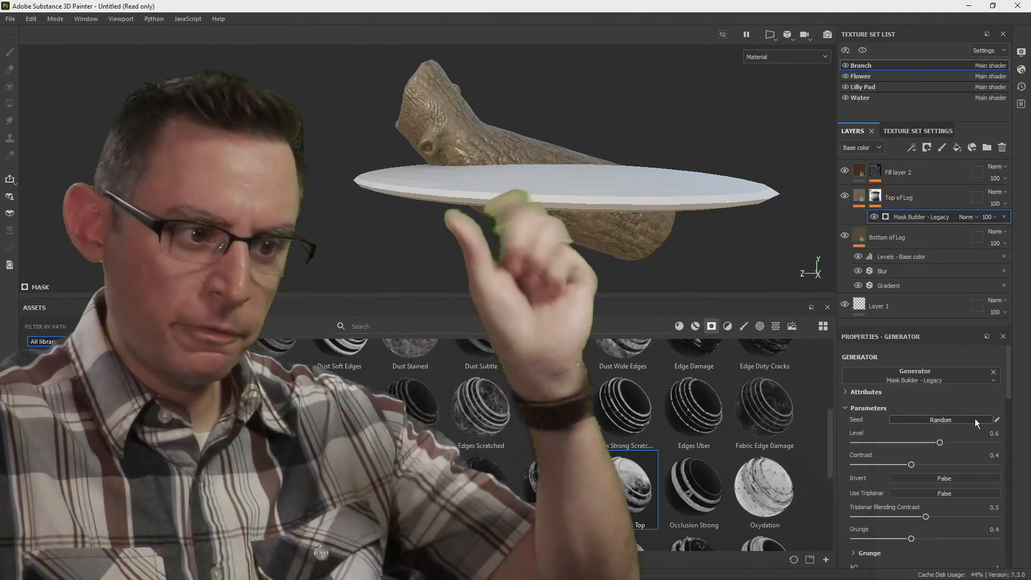
pyautogui.click(953, 478)
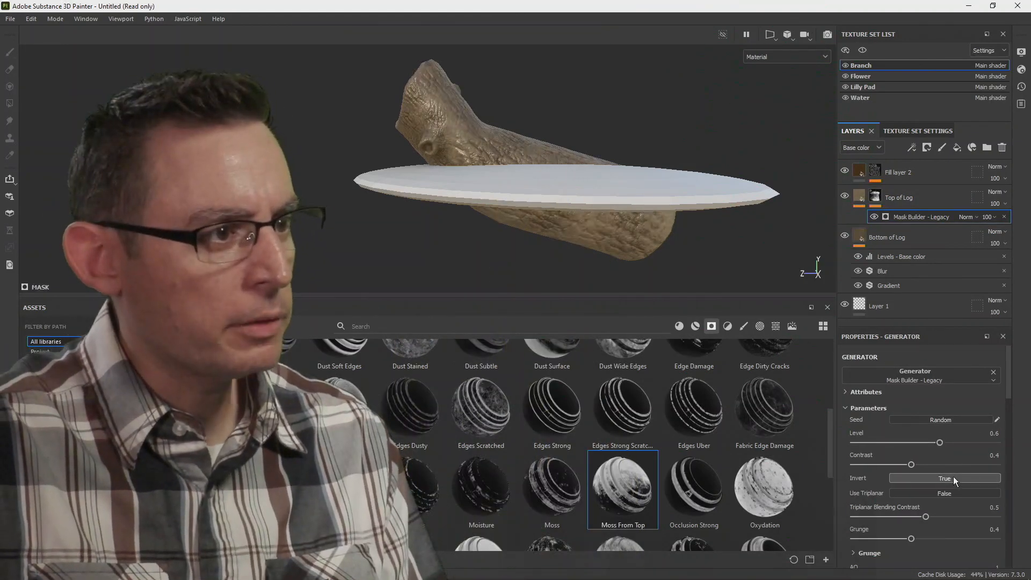
pyautogui.keyDown('alt'); pyautogui.moveTo(649, 237); pyautogui.dragTo(613, 175); pyautogui.keyUp('alt')
pyautogui.keyDown('alt'); pyautogui.moveTo(613, 175); pyautogui.dragTo(567, 200, button='right'); pyautogui.keyUp('alt')
pyautogui.keyDown('alt'); pyautogui.moveTo(566, 200); pyautogui.dragTo(622, 277); pyautogui.keyUp('alt')
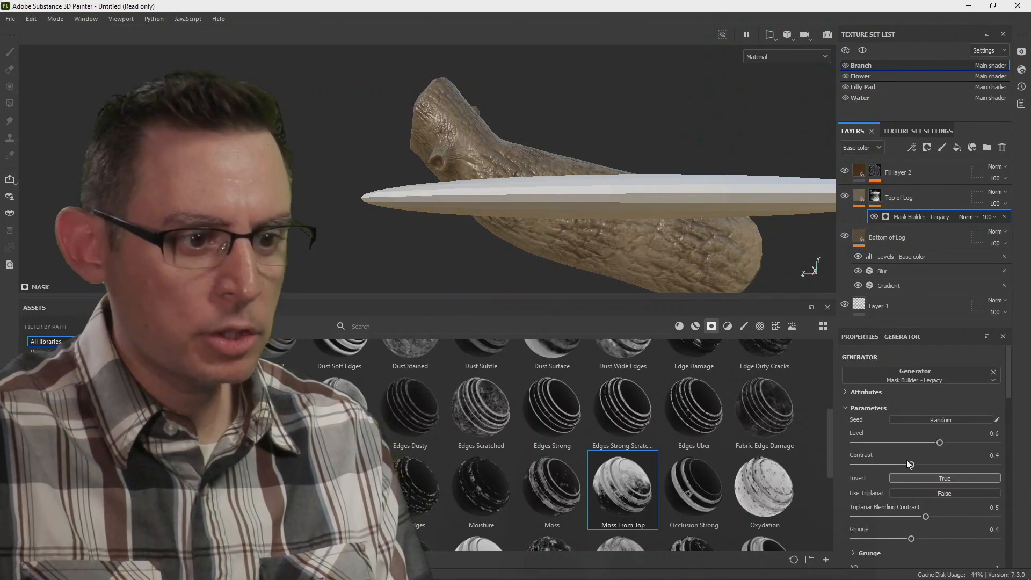
pyautogui.moveTo(902, 443); pyautogui.dragTo(957, 443)
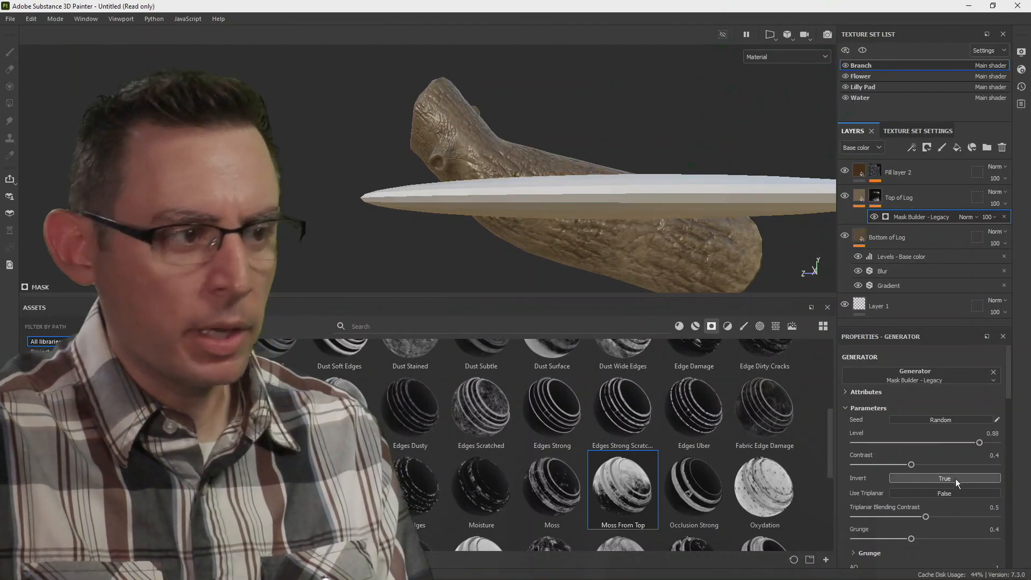
pyautogui.click(956, 478)
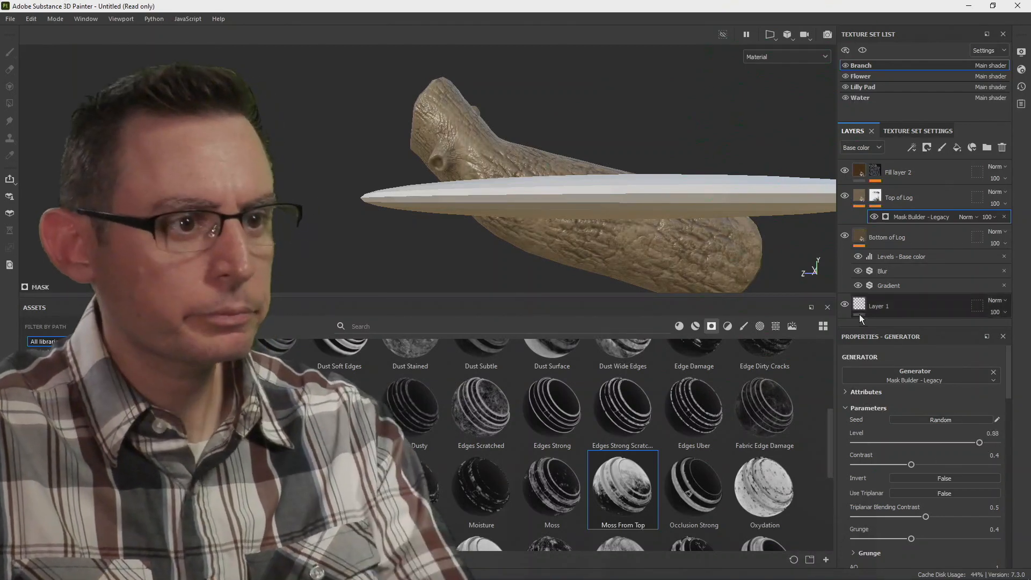
pyautogui.moveTo(633, 196)
pyautogui.keyDown('alt'); pyautogui.mouseDown()
pyautogui.moveTo(624, 179)
pyautogui.moveTo(633, 184)
pyautogui.moveTo(633, 261)
pyautogui.moveTo(648, 183)
pyautogui.moveTo(631, 169)
pyautogui.moveTo(623, 217)
pyautogui.moveTo(634, 217)
pyautogui.moveTo(621, 209)
pyautogui.mouseUp(); pyautogui.keyUp('alt')
pyautogui.click(1005, 217)
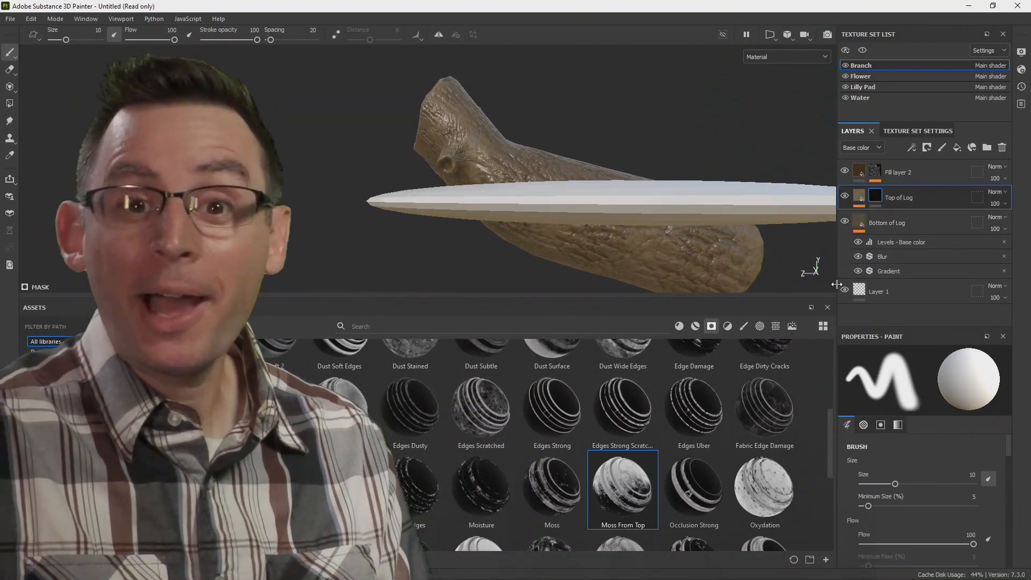
# Compare the branch with Bottom of Log hidden and shown, and replace Top of Log's black mask with a white mask.
pyautogui.keyDown('alt'); pyautogui.moveTo(718, 228); pyautogui.dragTo(577, 183); pyautogui.keyUp('alt')
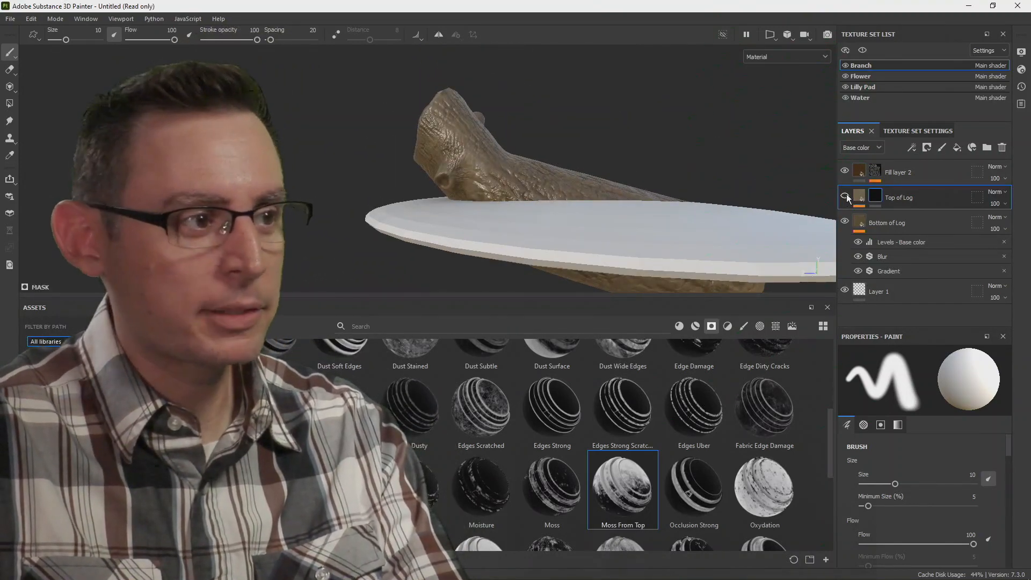
pyautogui.click(849, 223)
pyautogui.click(849, 224)
pyautogui.moveTo(794, 227)
pyautogui.keyDown('alt'); pyautogui.mouseDown()
pyautogui.moveTo(650, 210)
pyautogui.moveTo(796, 217)
pyautogui.mouseUp(); pyautogui.keyUp('alt')
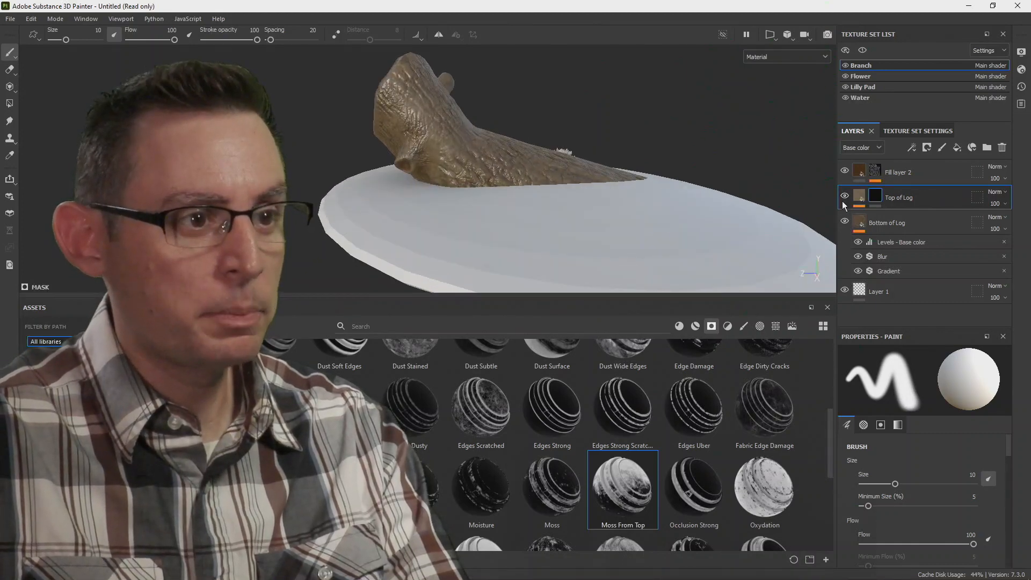
pyautogui.rightClick(881, 201)
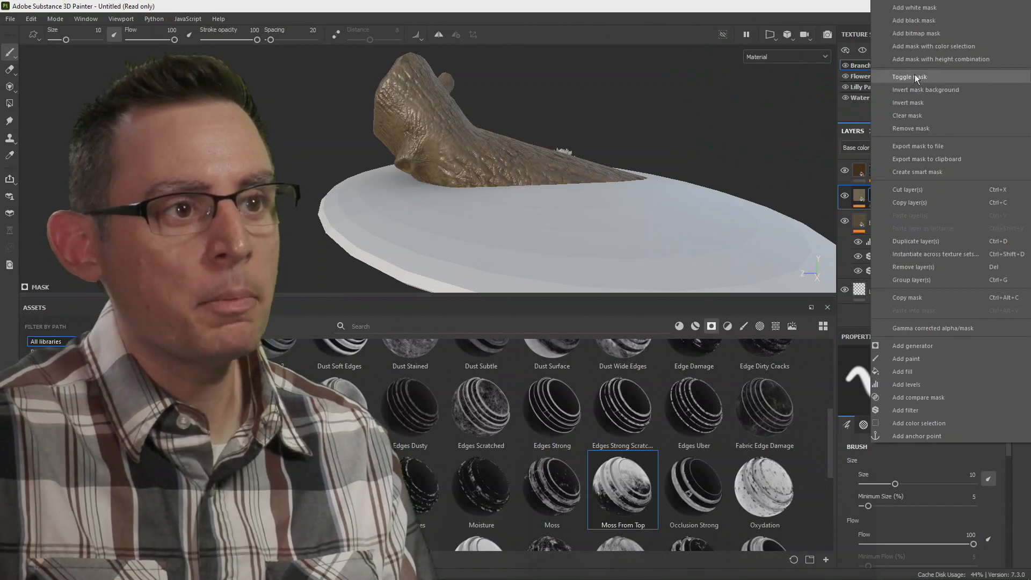
pyautogui.click(914, 8)
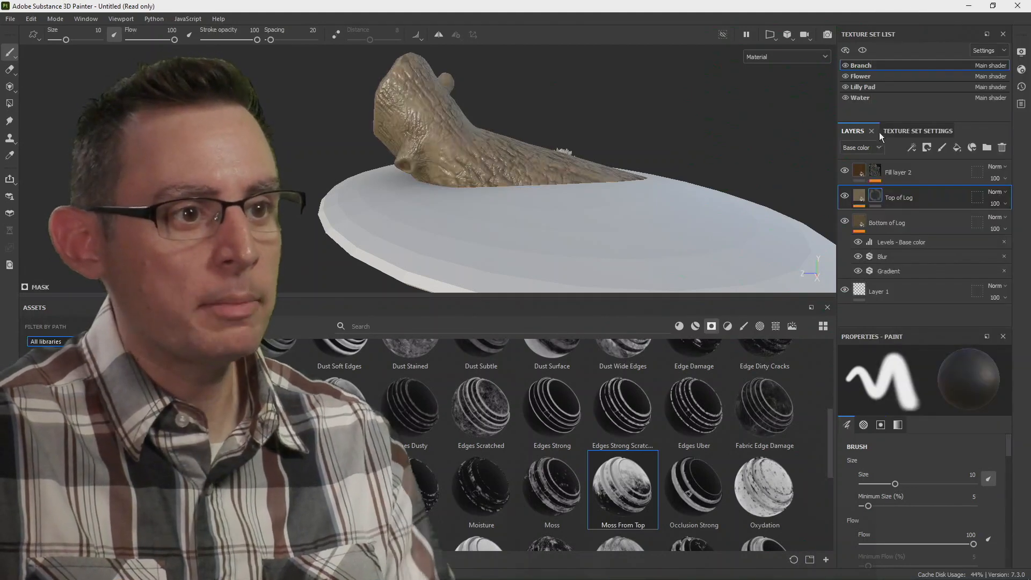
# Hide the Water texture set to expose the branch's underside and add a Paint effect to the Top of Log mask.
pyautogui.keyDown('alt'); pyautogui.moveTo(668, 150); pyautogui.dragTo(720, 199, button='middle'); pyautogui.keyUp('alt')
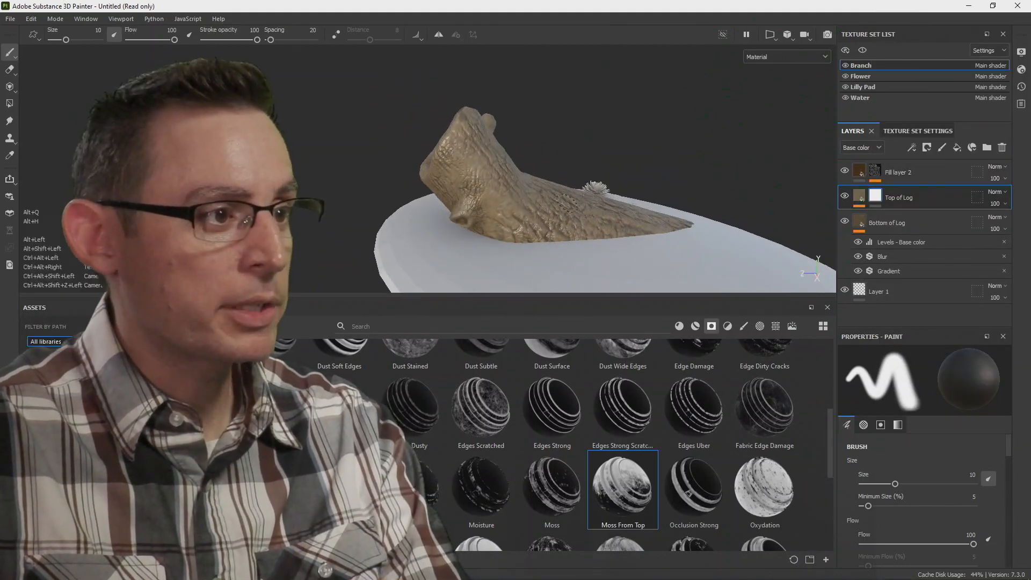
pyautogui.keyDown('alt'); pyautogui.moveTo(539, 209); pyautogui.dragTo(692, 165); pyautogui.keyUp('alt')
pyautogui.click(845, 98)
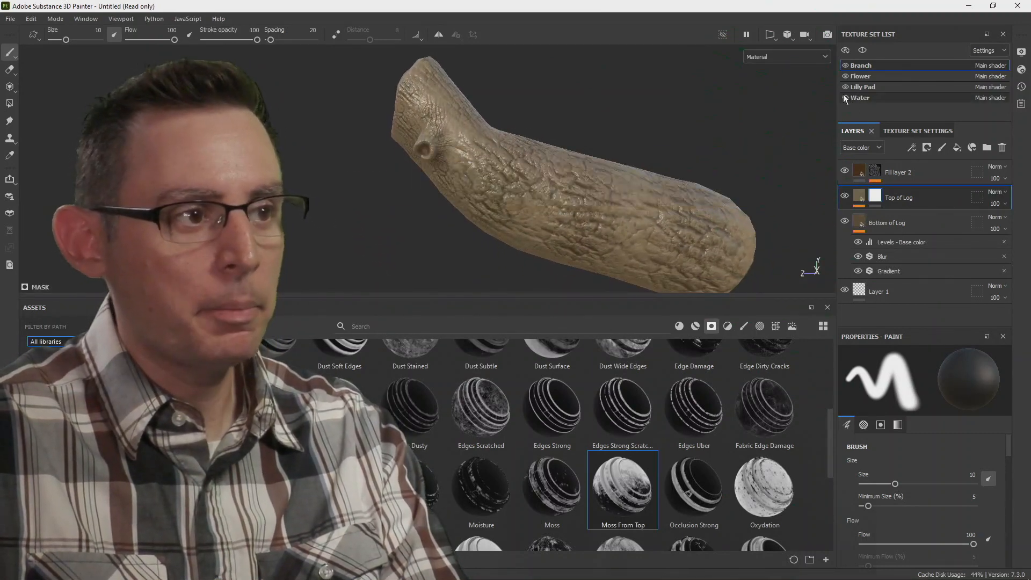
pyautogui.keyDown('alt'); pyautogui.moveTo(681, 140); pyautogui.dragTo(636, 154); pyautogui.keyUp('alt')
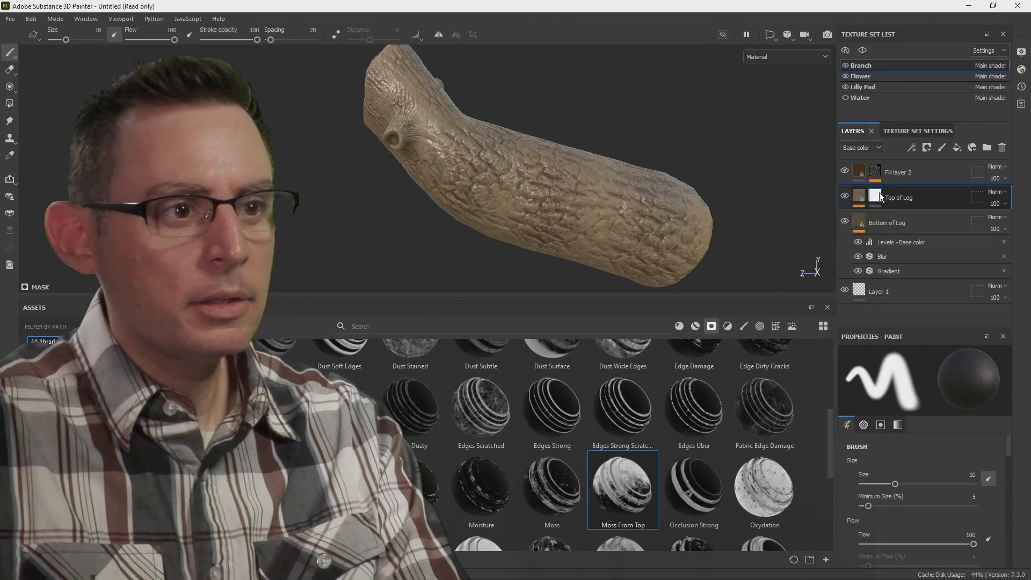
pyautogui.click(912, 148)
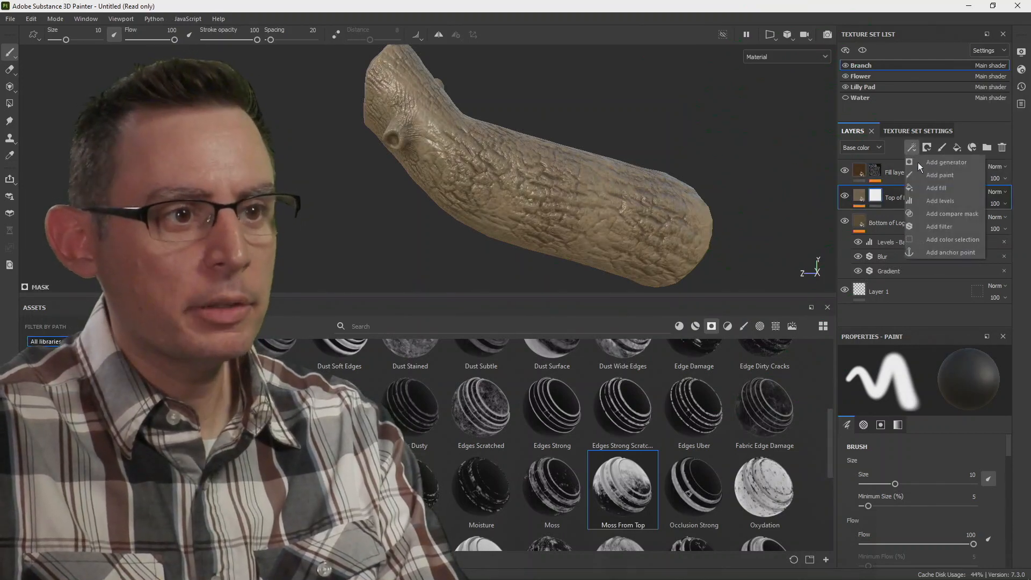
pyautogui.click(921, 174)
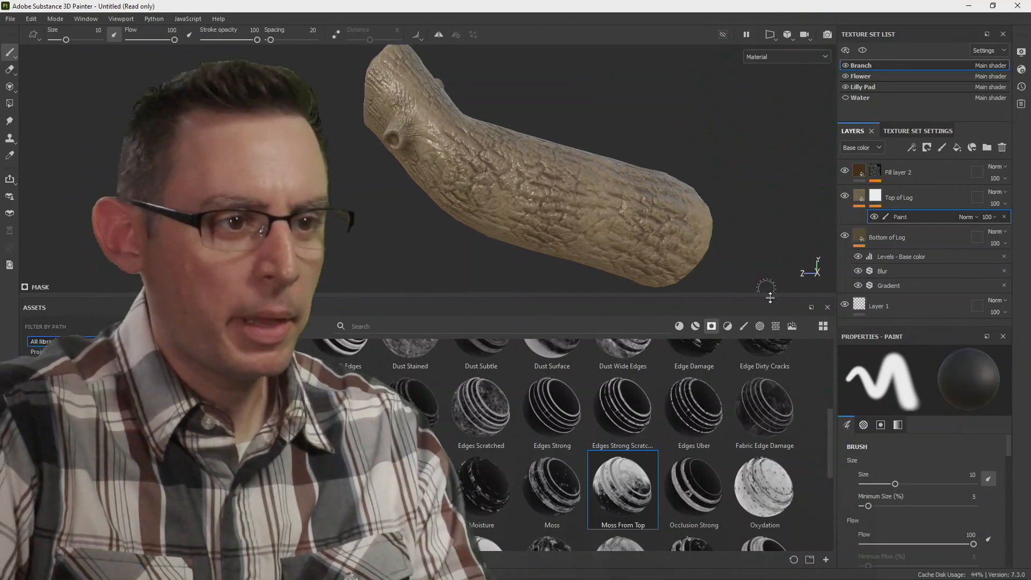
# Paint black on the Top of Log mask with the size 10 brush along the branch's underside, working around all sides.
pyautogui.moveTo(490, 182)
pyautogui.mouseDown()
pyautogui.moveTo(513, 212)
pyautogui.moveTo(503, 244)
pyautogui.moveTo(515, 215)
pyautogui.moveTo(473, 182)
pyautogui.mouseUp()
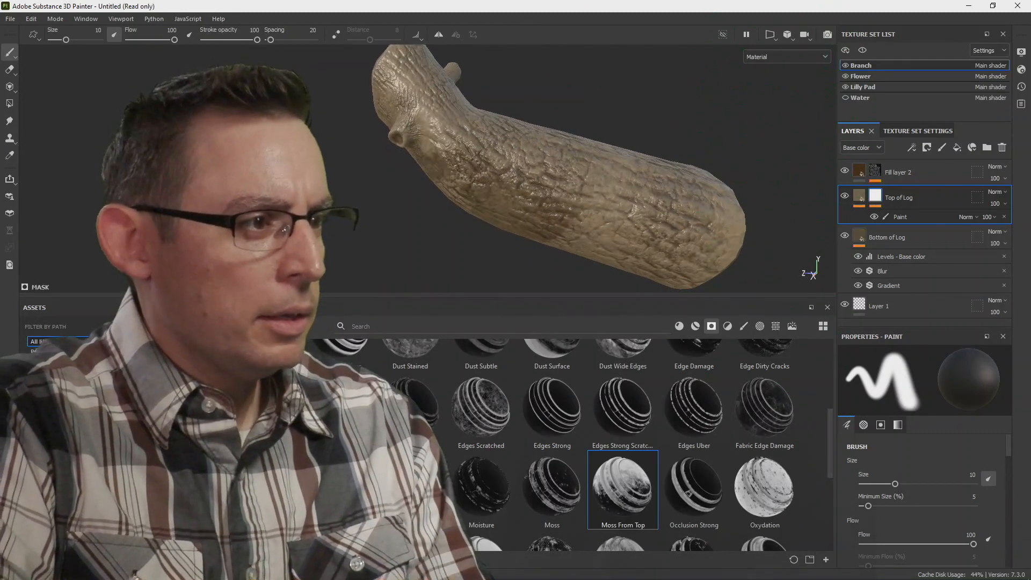
pyautogui.moveTo(478, 160)
pyautogui.mouseDown()
pyautogui.moveTo(652, 196)
pyautogui.moveTo(658, 234)
pyautogui.moveTo(531, 238)
pyautogui.mouseUp()
pyautogui.moveTo(589, 253)
pyautogui.mouseDown()
pyautogui.moveTo(704, 250)
pyautogui.moveTo(689, 237)
pyautogui.mouseUp()
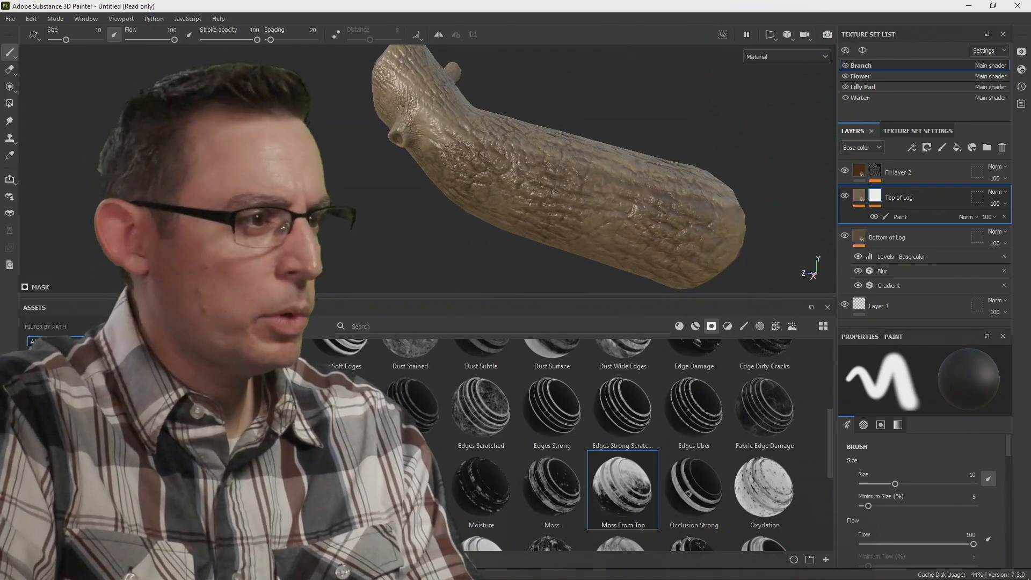
pyautogui.keyDown('alt'); pyautogui.moveTo(449, 159); pyautogui.dragTo(575, 162); pyautogui.keyUp('alt')
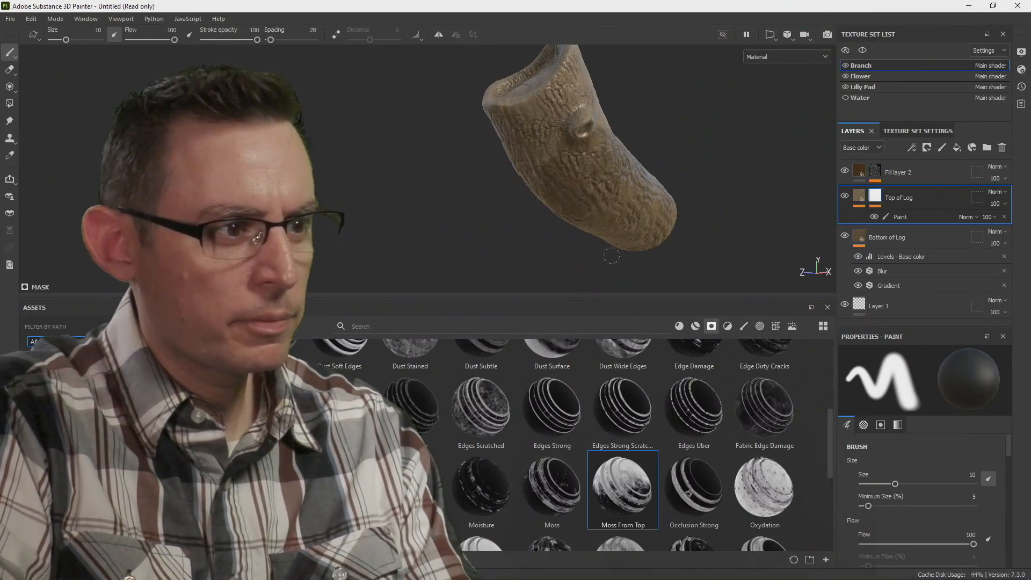
pyautogui.keyDown('alt'); pyautogui.moveTo(582, 129); pyautogui.dragTo(595, 175); pyautogui.keyUp('alt')
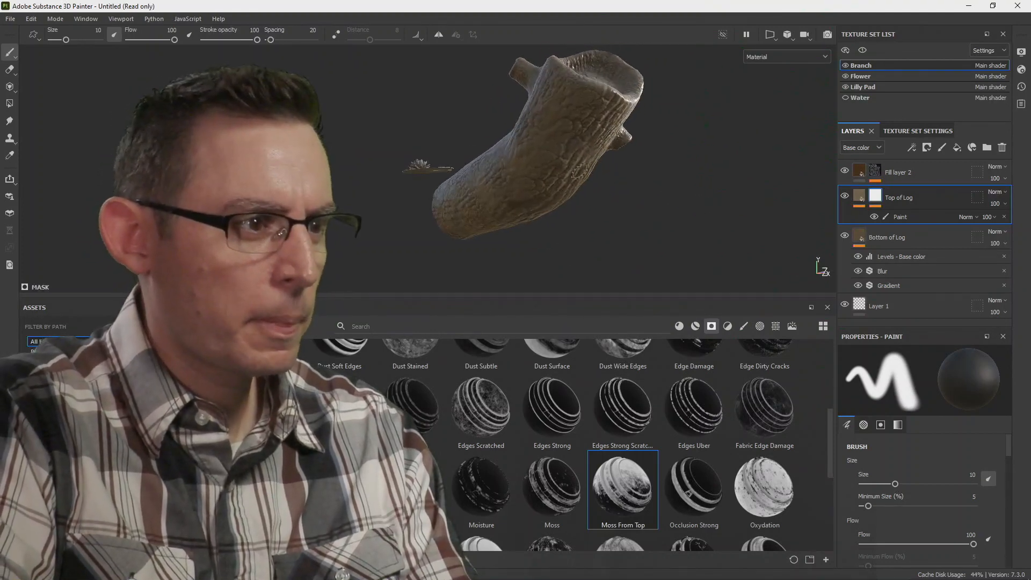
pyautogui.keyDown('alt'); pyautogui.moveTo(521, 207); pyautogui.dragTo(490, 152); pyautogui.keyUp('alt')
pyautogui.keyDown('alt'); pyautogui.moveTo(486, 204); pyautogui.dragTo(485, 178); pyautogui.keyUp('alt')
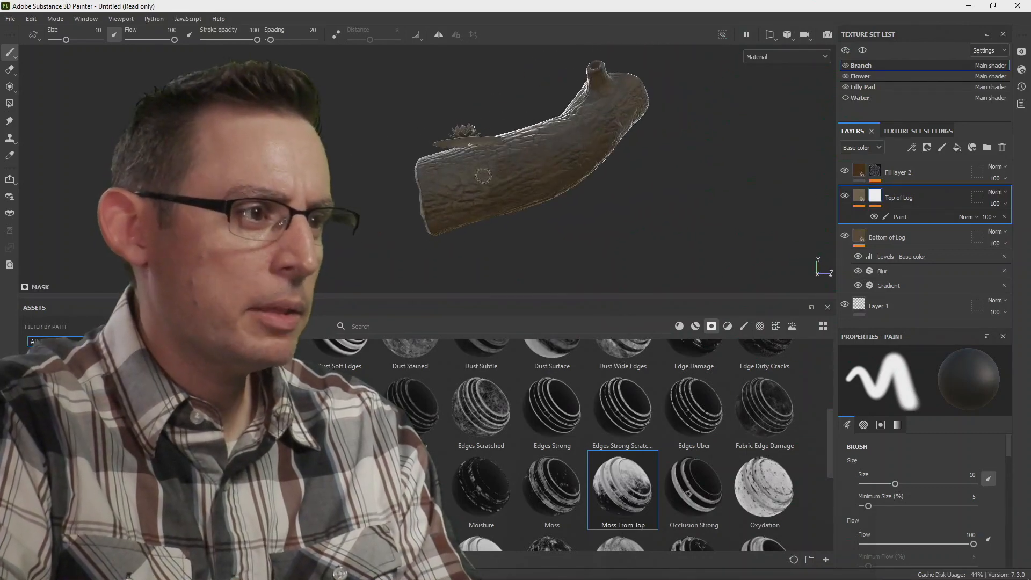
pyautogui.keyDown('alt'); pyautogui.moveTo(522, 199); pyautogui.dragTo(503, 236); pyautogui.keyUp('alt')
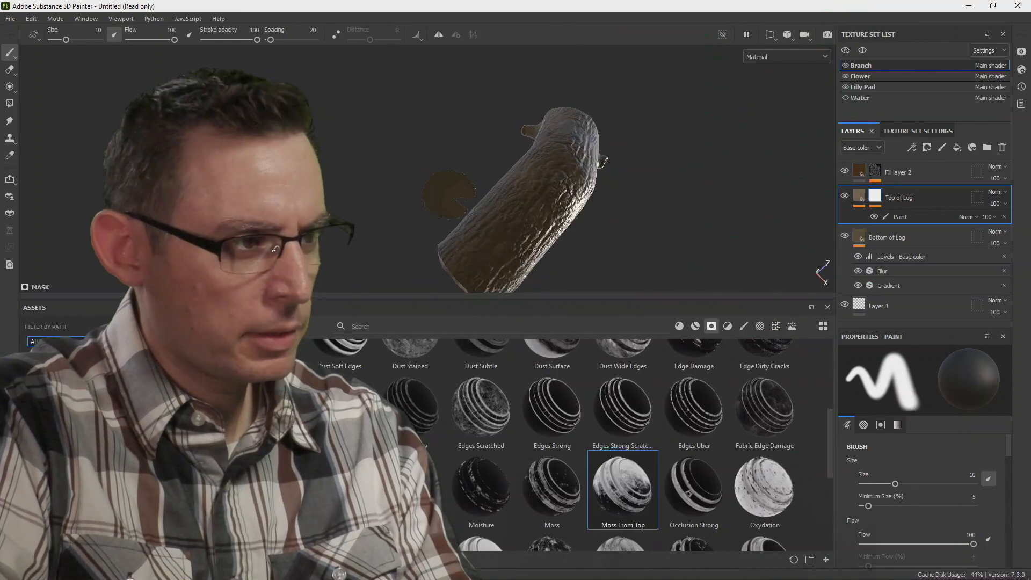
# Display only the mask channel and paint black over the remaining white gaps on the branch's underside, up to the waterline edge.
pyautogui.click(771, 56)
pyautogui.click(753, 161)
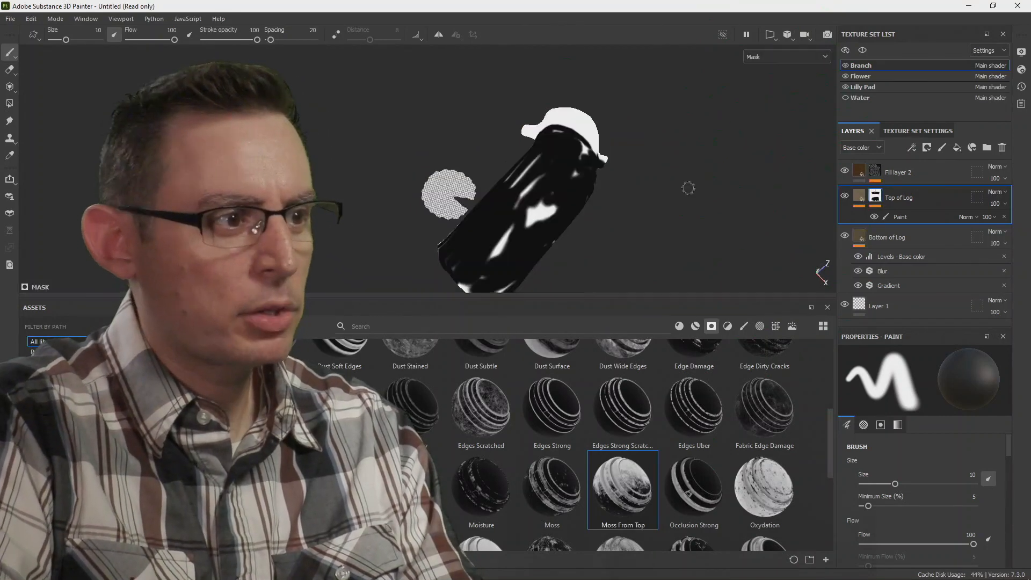
pyautogui.keyDown('alt'); pyautogui.moveTo(497, 198); pyautogui.dragTo(508, 234); pyautogui.keyUp('alt')
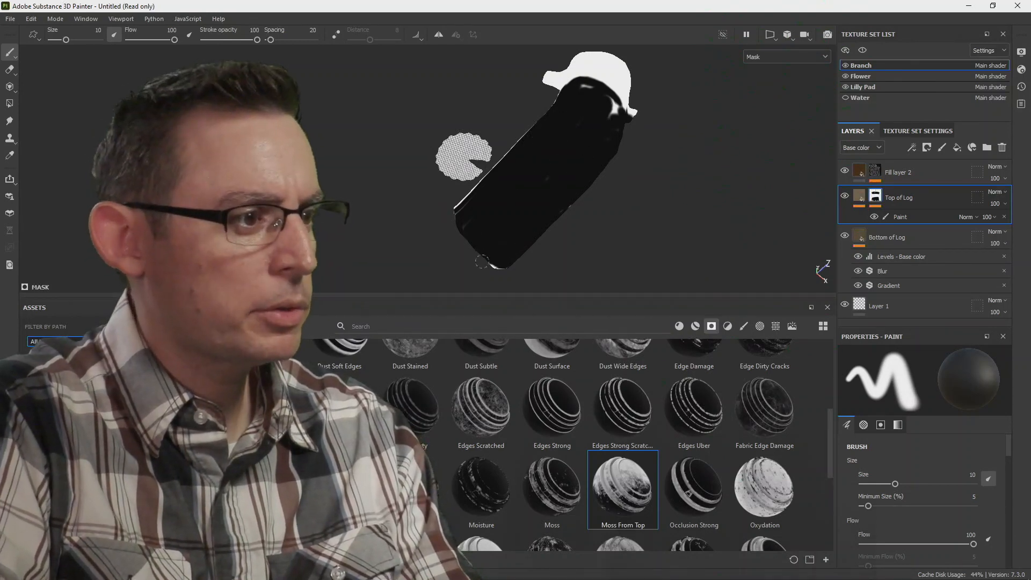
pyautogui.keyDown('alt'); pyautogui.moveTo(497, 263); pyautogui.dragTo(402, 199); pyautogui.keyUp('alt')
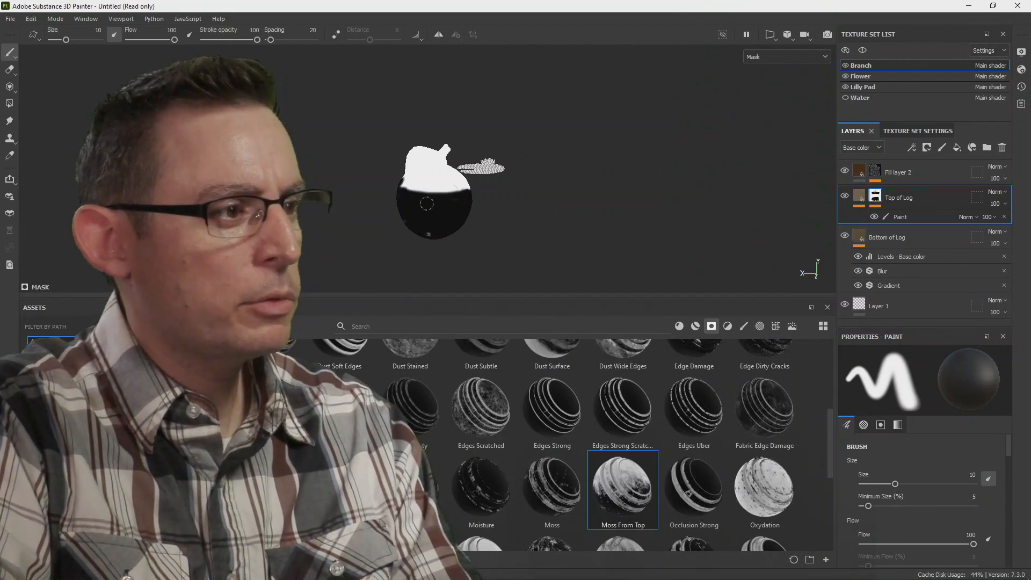
pyautogui.keyDown('alt'); pyautogui.moveTo(407, 231); pyautogui.dragTo(504, 235); pyautogui.keyUp('alt')
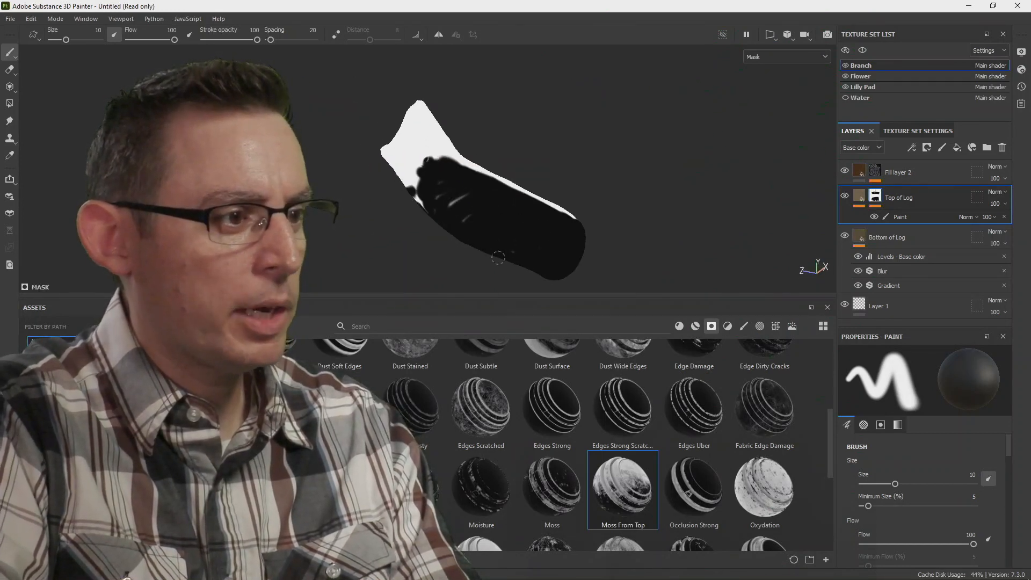
pyautogui.keyDown('alt'); pyautogui.moveTo(431, 197); pyautogui.dragTo(363, 173); pyautogui.keyUp('alt')
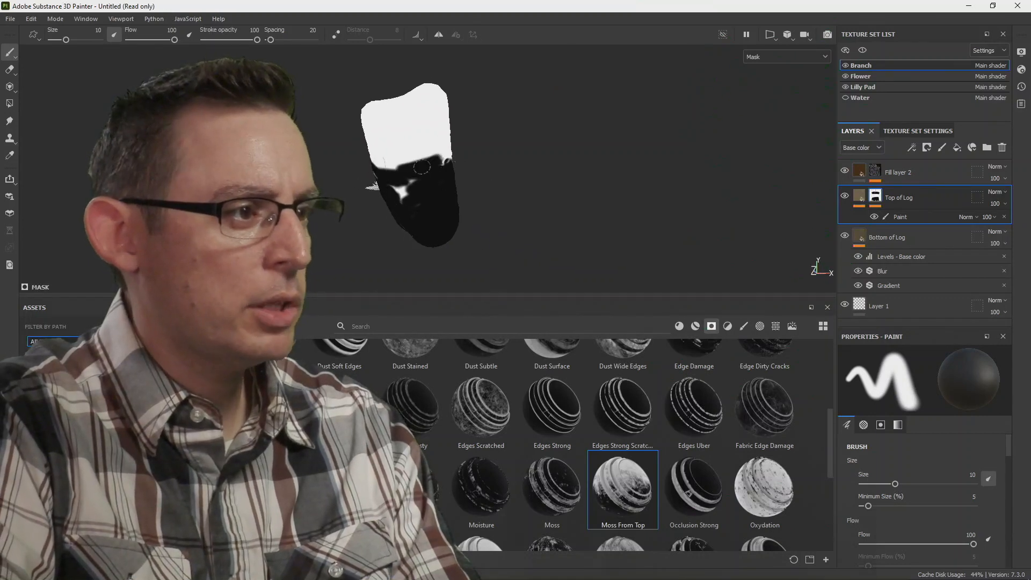
pyautogui.keyDown('alt'); pyautogui.moveTo(420, 192); pyautogui.dragTo(445, 189); pyautogui.keyUp('alt')
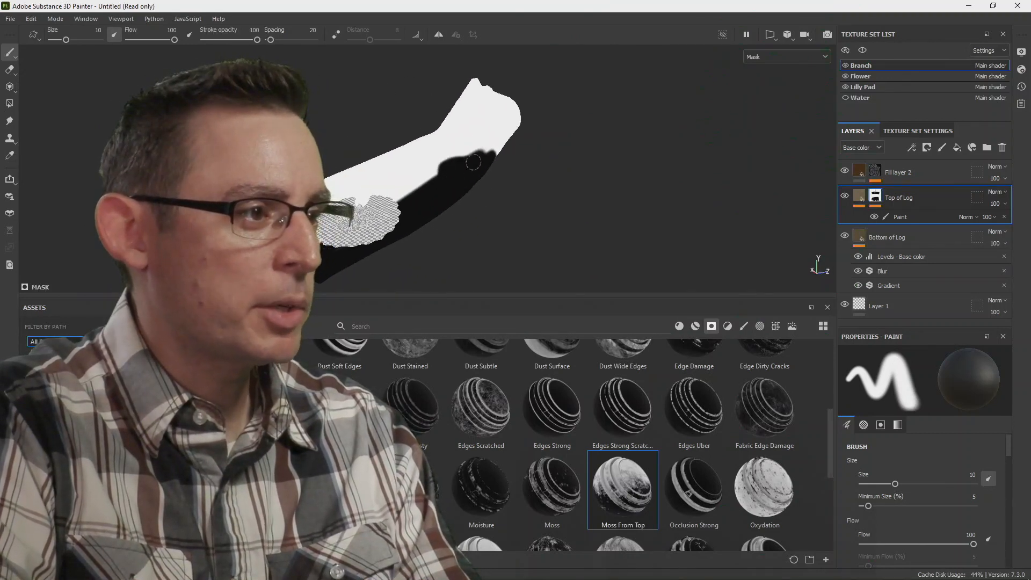
pyautogui.keyDown('alt'); pyautogui.moveTo(475, 159); pyautogui.dragTo(339, 202); pyautogui.keyUp('alt')
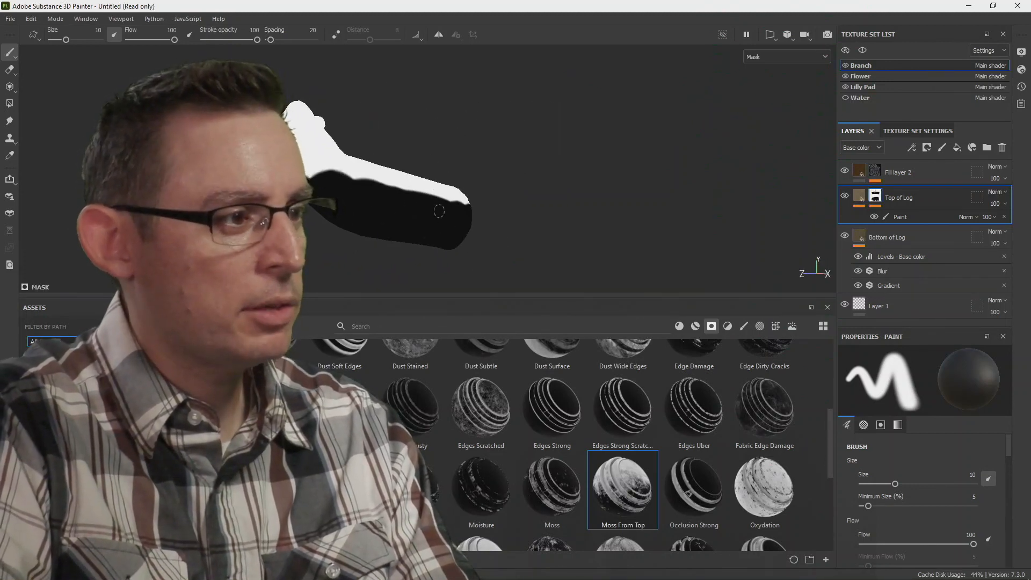
# Return to the material view and compare the branch's underside with the Top of Log layer hidden and shown.
pyautogui.keyDown('alt'); pyautogui.moveTo(449, 214); pyautogui.dragTo(360, 217); pyautogui.keyUp('alt')
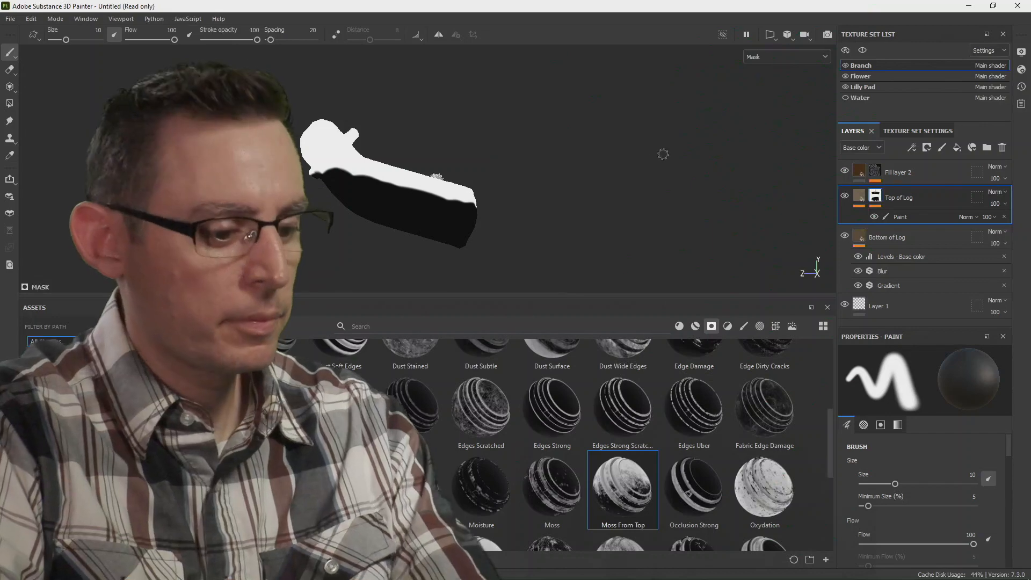
pyautogui.press('m')
pyautogui.keyDown('alt'); pyautogui.moveTo(407, 158); pyautogui.dragTo(481, 156, button='middle'); pyautogui.keyUp('alt')
pyautogui.keyDown('alt'); pyautogui.moveTo(481, 156); pyautogui.dragTo(473, 185, button='right'); pyautogui.keyUp('alt')
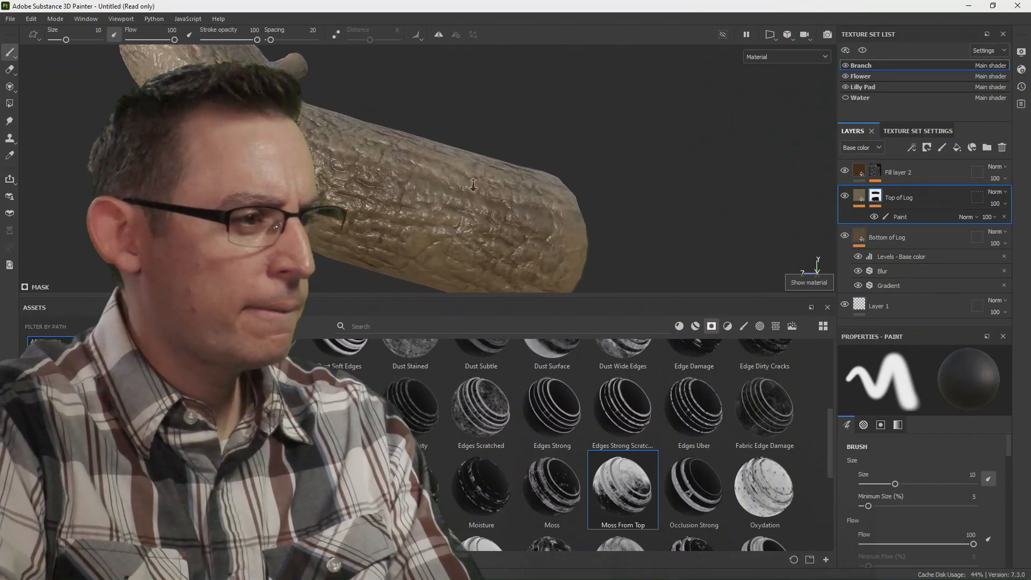
pyautogui.keyDown('alt'); pyautogui.moveTo(473, 186); pyautogui.dragTo(583, 185, button='middle'); pyautogui.keyUp('alt')
pyautogui.keyDown('alt'); pyautogui.moveTo(503, 194); pyautogui.dragTo(502, 161); pyautogui.keyUp('alt')
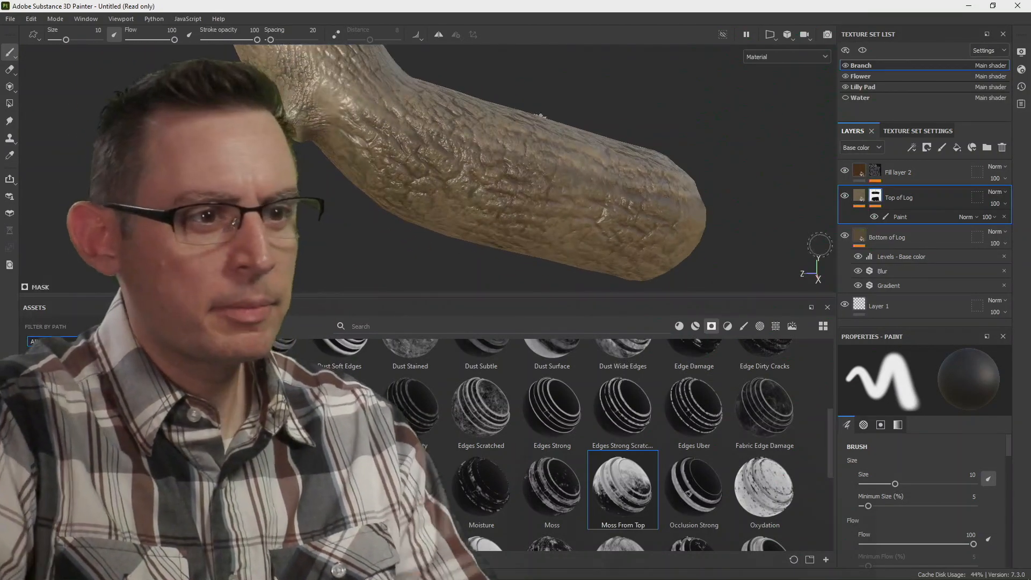
pyautogui.click(845, 196)
pyautogui.click(845, 197)
pyautogui.click(845, 196)
pyautogui.click(845, 196)
# Adjust the midtone of the Bottom of Log layer's base color Levels effect to darken the branch's underside.
pyautogui.click(862, 244)
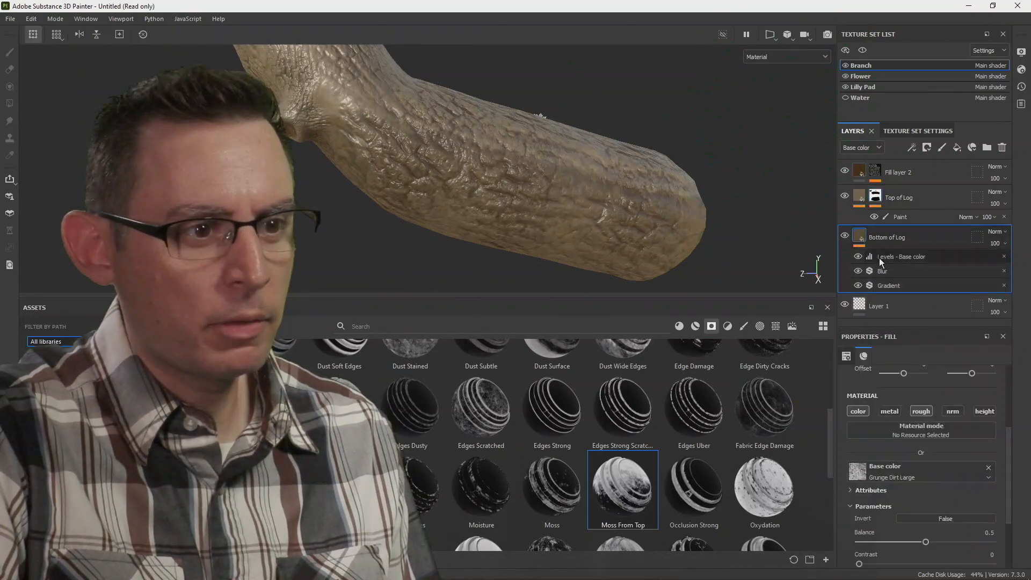
pyautogui.click(881, 256)
pyautogui.moveTo(919, 401); pyautogui.dragTo(928, 400)
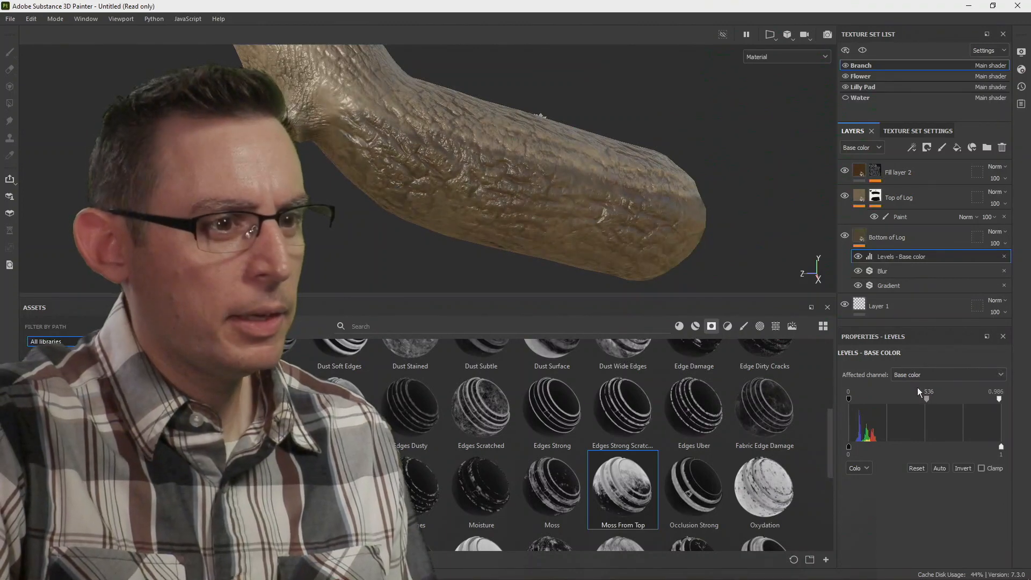
# Add a Blur filter above the Paint effect on the Top of Log mask with a blur intensity of 4.62.
pyautogui.click(913, 217)
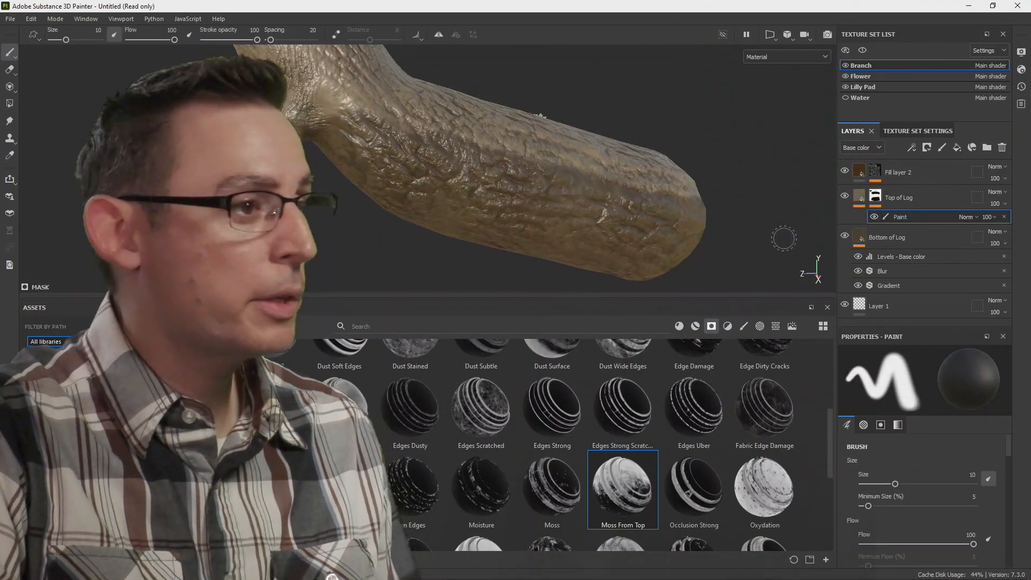
pyautogui.click(912, 148)
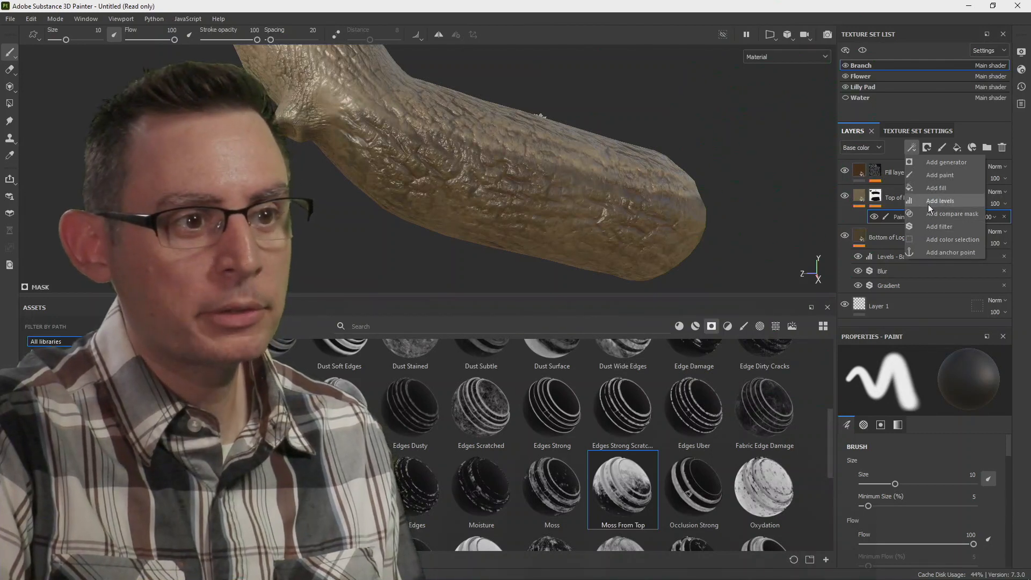
pyautogui.click(939, 226)
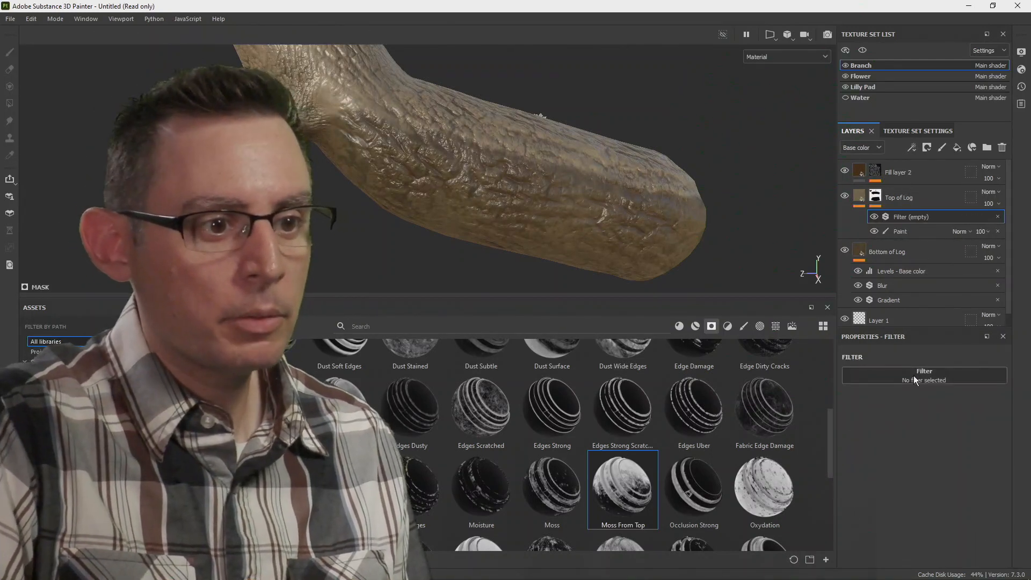
pyautogui.click(914, 376)
pyautogui.click(976, 411)
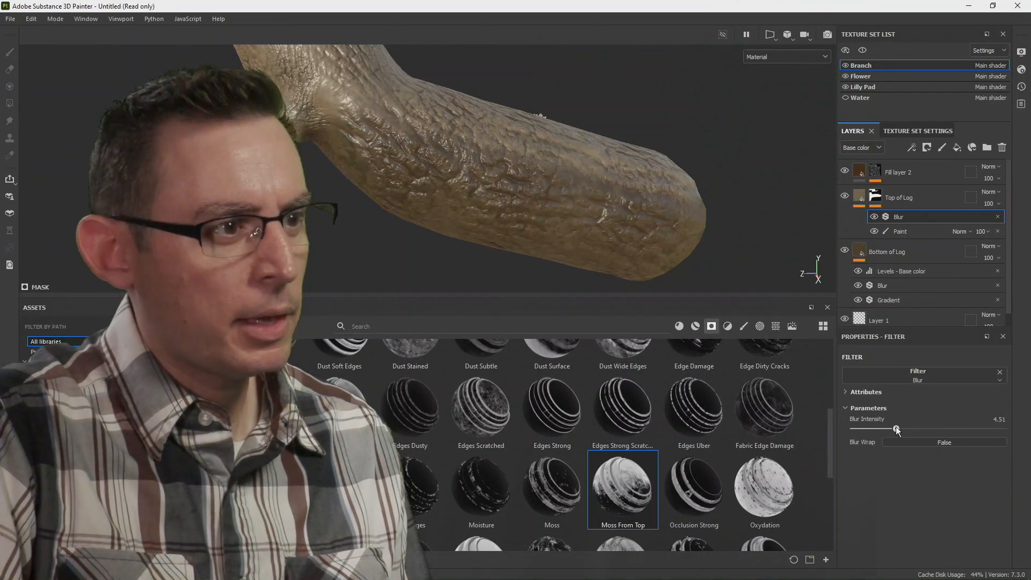
pyautogui.keyDown('alt'); pyautogui.moveTo(625, 148); pyautogui.dragTo(795, 129); pyautogui.keyUp('alt')
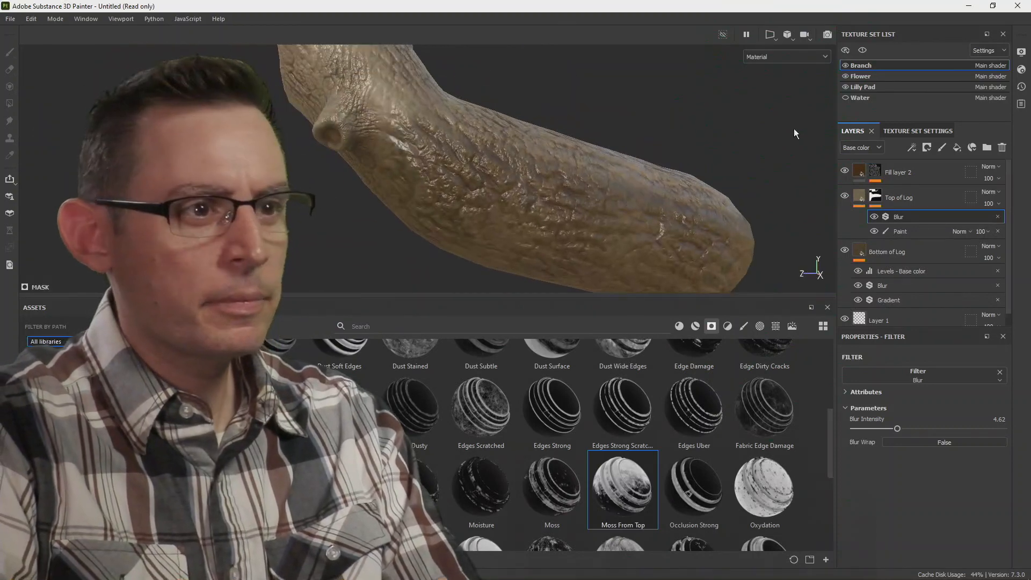
# Show the Water texture set, select the Paint effect on the Top of Log mask, and inspect the branch's waterline from all sides.
pyautogui.click(845, 98)
pyautogui.moveTo(591, 182)
pyautogui.keyDown('alt'); pyautogui.mouseDown()
pyautogui.moveTo(513, 204)
pyautogui.moveTo(666, 203)
pyautogui.moveTo(664, 191)
pyautogui.moveTo(570, 216)
pyautogui.moveTo(659, 199)
pyautogui.mouseUp(); pyautogui.keyUp('alt')
pyautogui.click(891, 232)
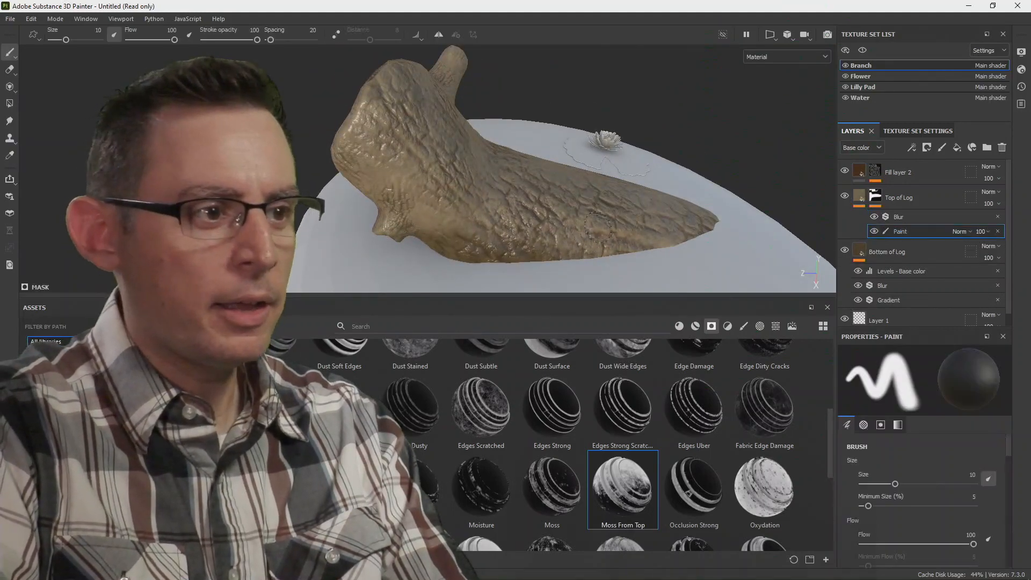
pyautogui.keyDown('alt'); pyautogui.moveTo(598, 227); pyautogui.dragTo(578, 203, button='middle'); pyautogui.keyUp('alt')
pyautogui.keyDown('alt'); pyautogui.moveTo(578, 203); pyautogui.dragTo(618, 225, button='right'); pyautogui.keyUp('alt')
pyautogui.keyDown('alt'); pyautogui.moveTo(545, 241); pyautogui.dragTo(541, 217); pyautogui.keyUp('alt')
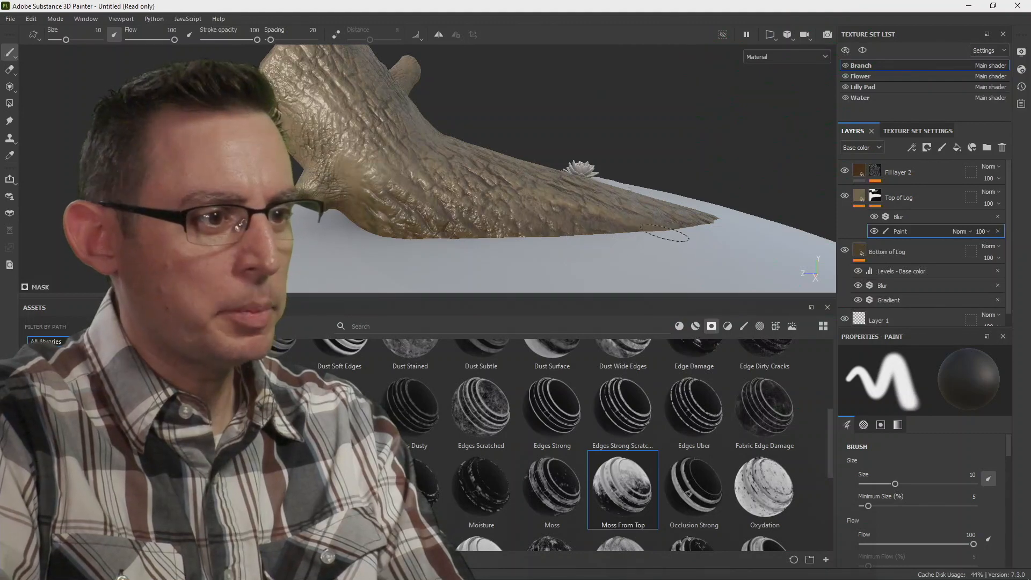
pyautogui.keyDown('alt'); pyautogui.moveTo(654, 224); pyautogui.dragTo(500, 254); pyautogui.keyUp('alt')
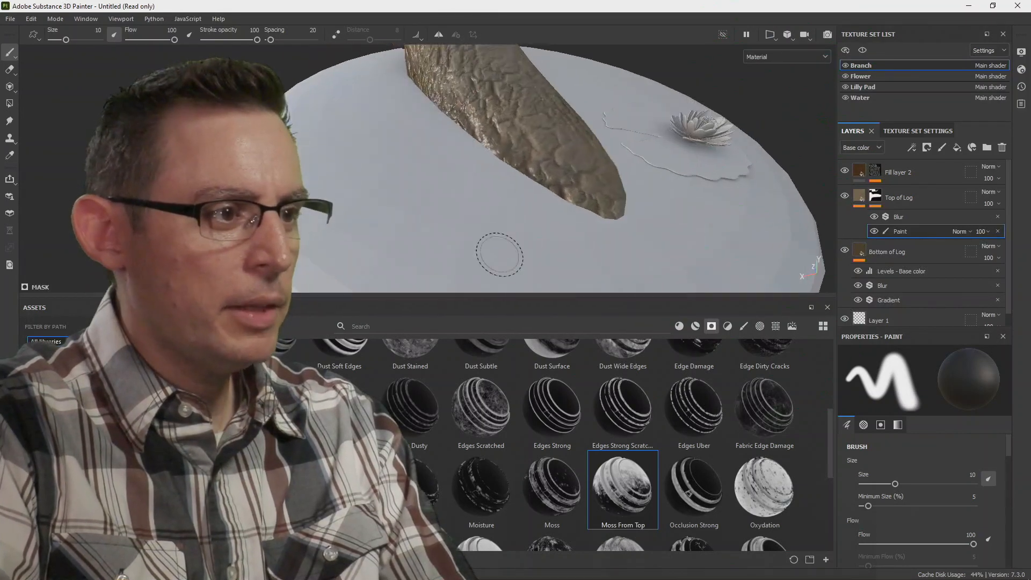
pyautogui.keyDown('alt'); pyautogui.moveTo(597, 210); pyautogui.dragTo(465, 229); pyautogui.keyUp('alt')
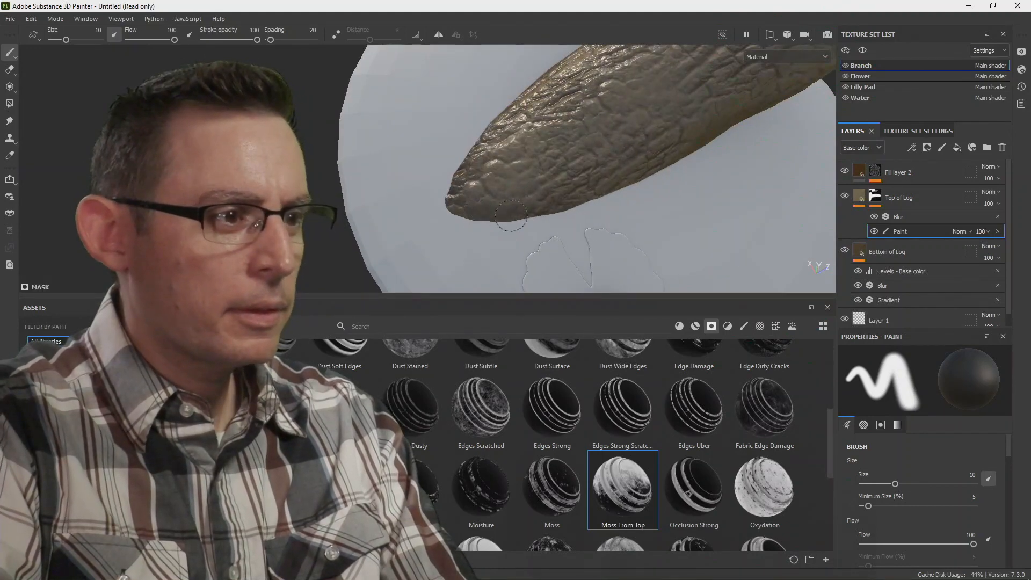
pyautogui.keyDown('alt'); pyautogui.moveTo(684, 152); pyautogui.dragTo(461, 193); pyautogui.keyUp('alt')
pyautogui.keyDown('alt'); pyautogui.moveTo(589, 198); pyautogui.dragTo(594, 128); pyautogui.keyUp('alt')
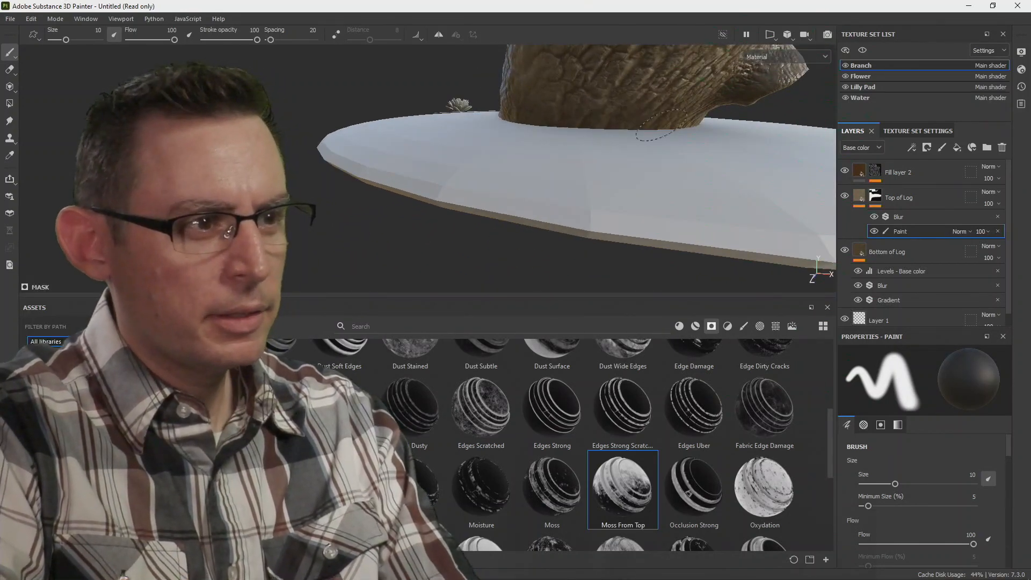
pyautogui.keyDown('alt'); pyautogui.moveTo(629, 121); pyautogui.dragTo(485, 185); pyautogui.keyUp('alt')
# Examine the blurred Top of Log mask along the waterline in the mask channel, and return to the material view.
pyautogui.click(785, 57)
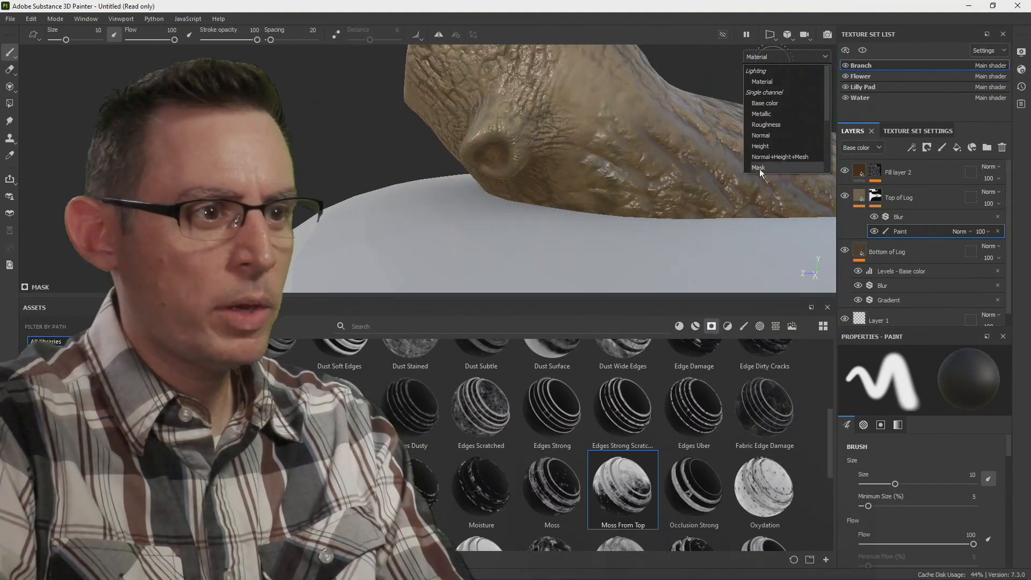
pyautogui.click(763, 176)
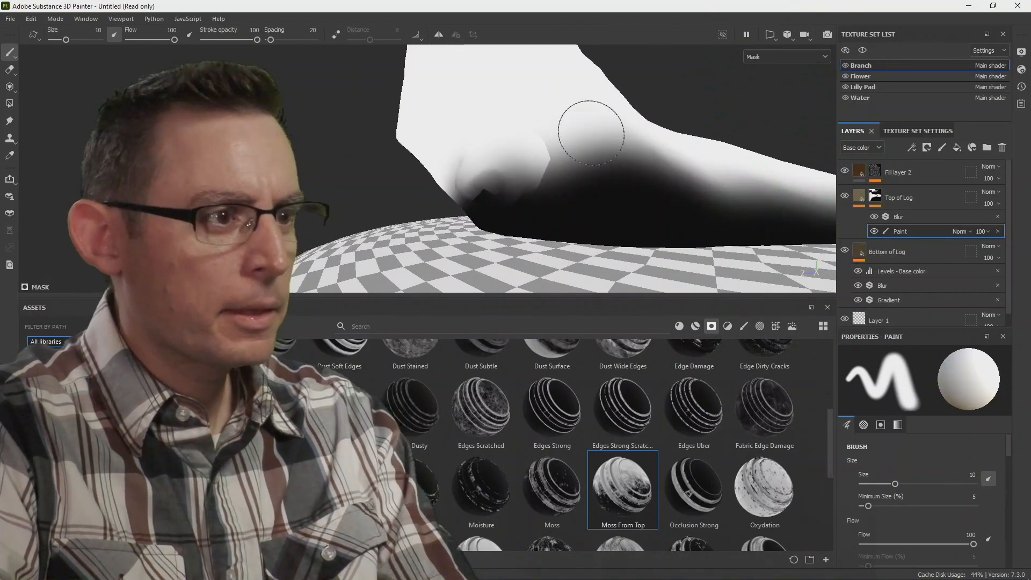
pyautogui.moveTo(623, 136)
pyautogui.keyDown('alt'); pyautogui.mouseDown()
pyautogui.moveTo(559, 122)
pyautogui.moveTo(668, 108)
pyautogui.moveTo(564, 172)
pyautogui.moveTo(474, 96)
pyautogui.moveTo(426, 80)
pyautogui.moveTo(529, 32)
pyautogui.moveTo(488, 81)
pyautogui.moveTo(515, 107)
pyautogui.moveTo(474, 127)
pyautogui.moveTo(731, 115)
pyautogui.mouseUp(); pyautogui.keyUp('alt')
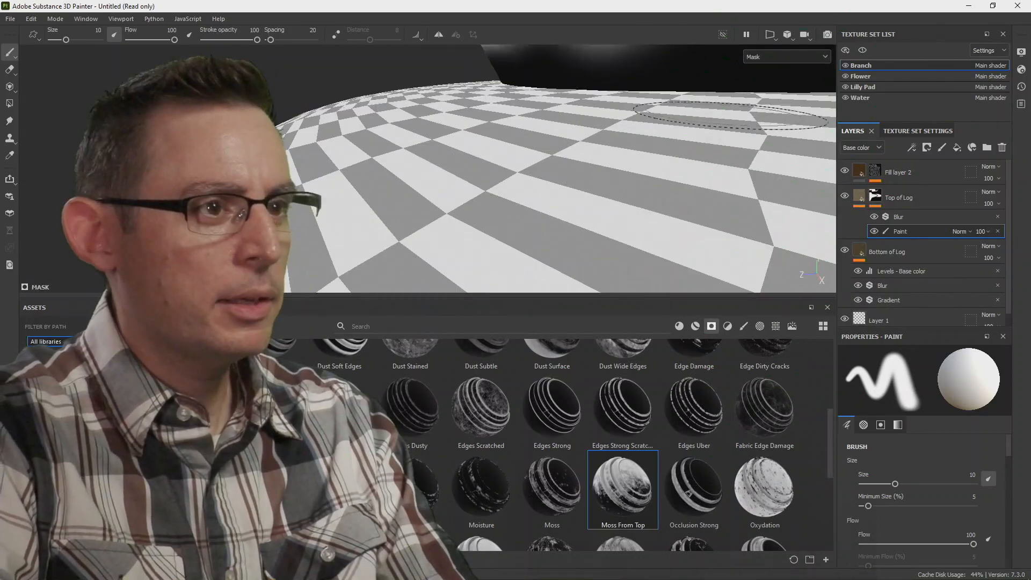
pyautogui.press('m')
pyautogui.keyDown('alt'); pyautogui.moveTo(550, 155); pyautogui.dragTo(687, 220); pyautogui.keyUp('alt')
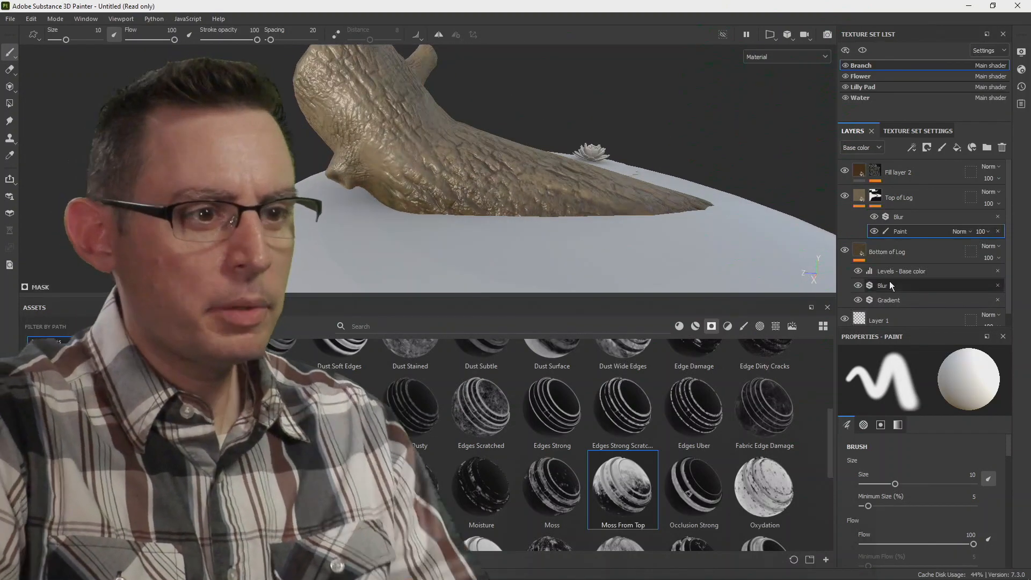
# Set the midtone of the Bottom of Log base color Levels to 1.964 and check the branch up close and from the side.
pyautogui.click(894, 272)
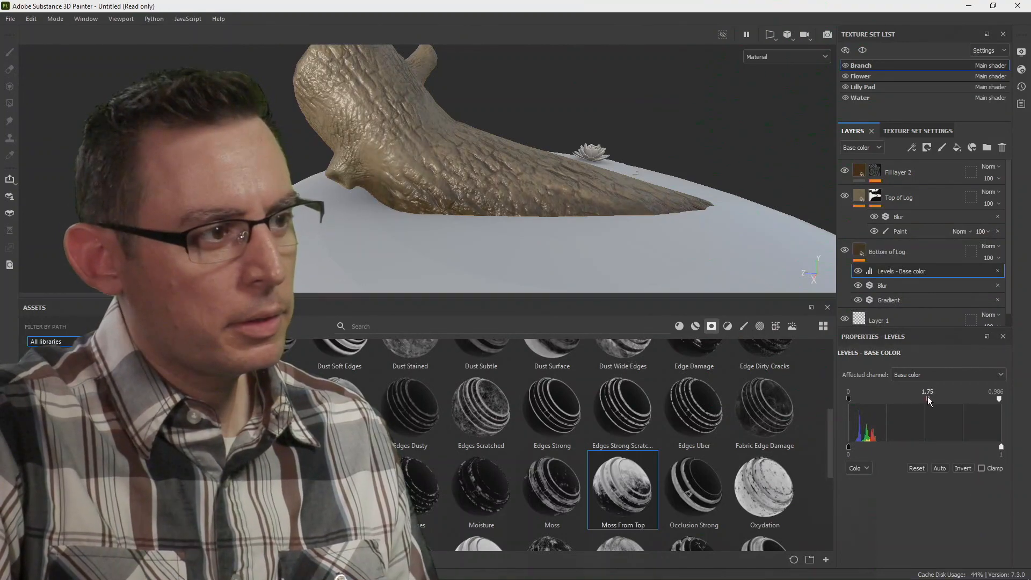
pyautogui.moveTo(928, 400); pyautogui.dragTo(932, 402)
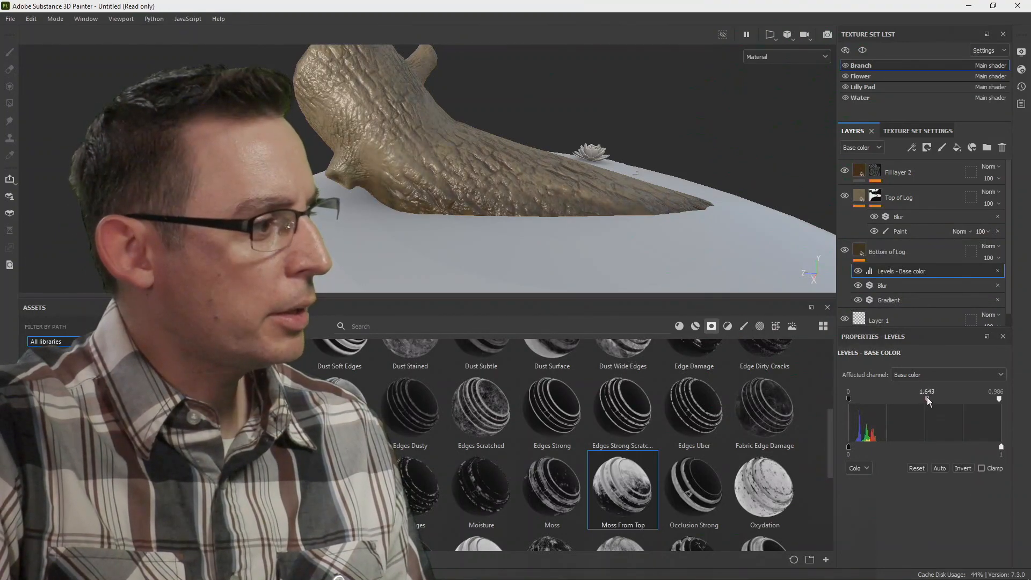
pyautogui.scroll(6, 587, 199)
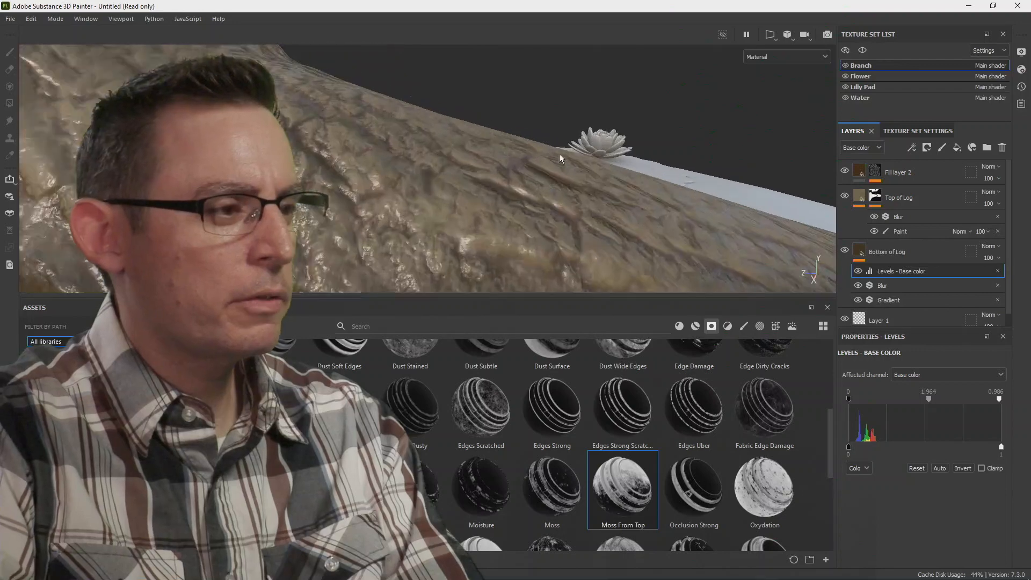
pyautogui.scroll(-2, 613, 137)
pyautogui.keyDown('alt'); pyautogui.moveTo(613, 138); pyautogui.dragTo(570, 191); pyautogui.keyUp('alt')
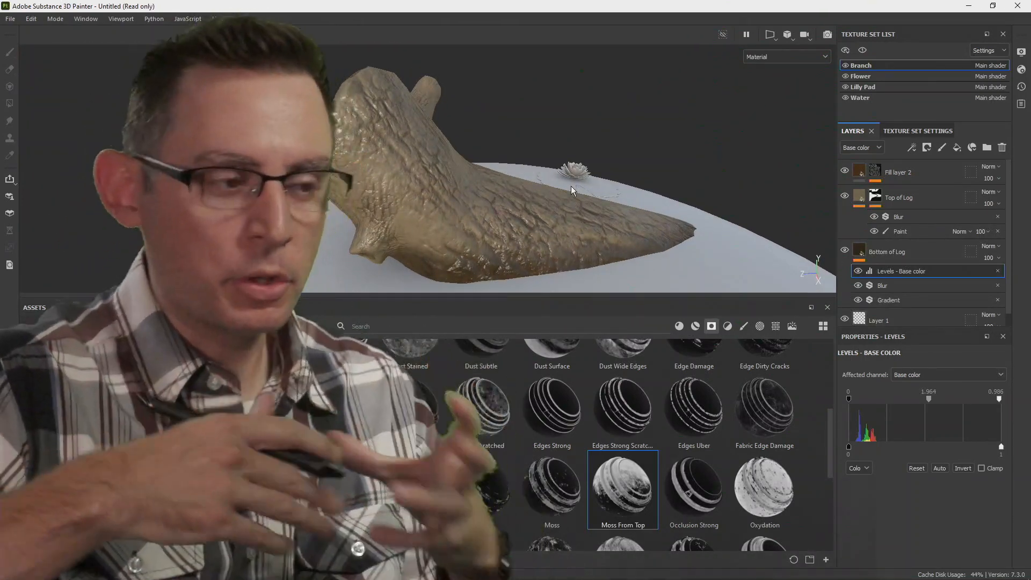
pyautogui.keyDown('alt'); pyautogui.moveTo(514, 189); pyautogui.dragTo(588, 197); pyautogui.keyUp('alt')
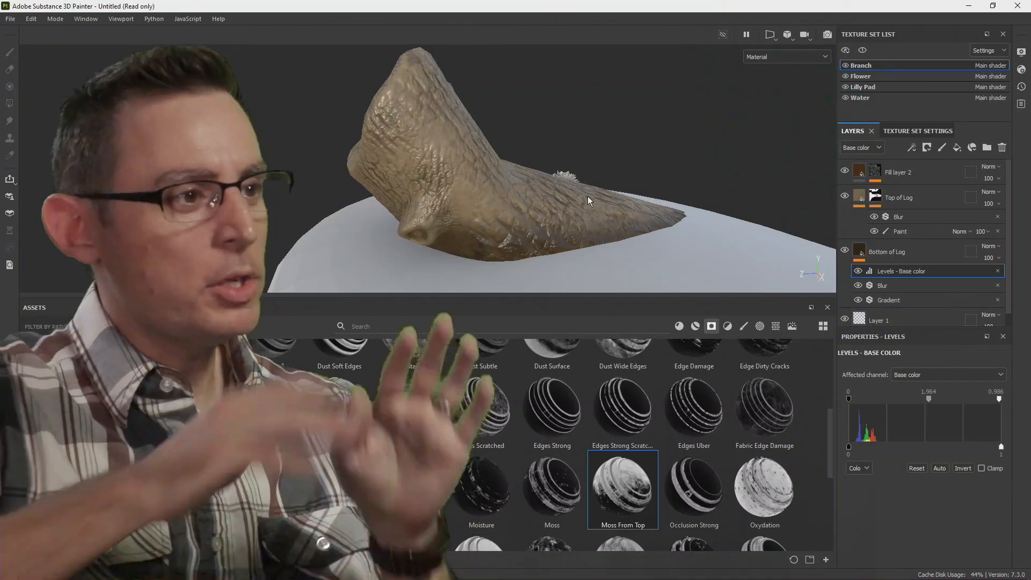